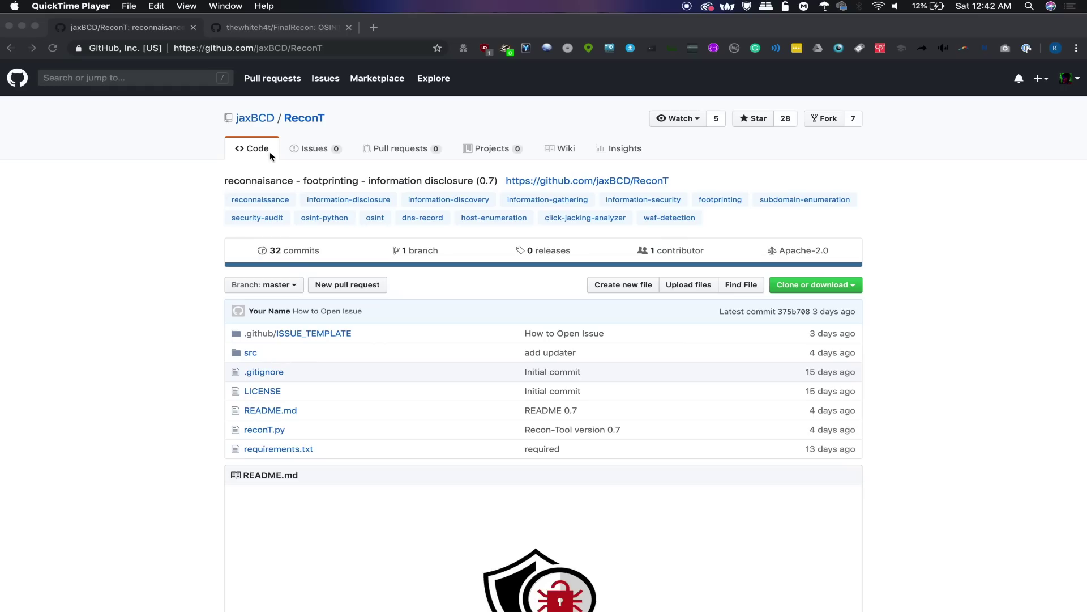
scroll(186, 263, "down", 5)
scroll(323, 276, "down", 3)
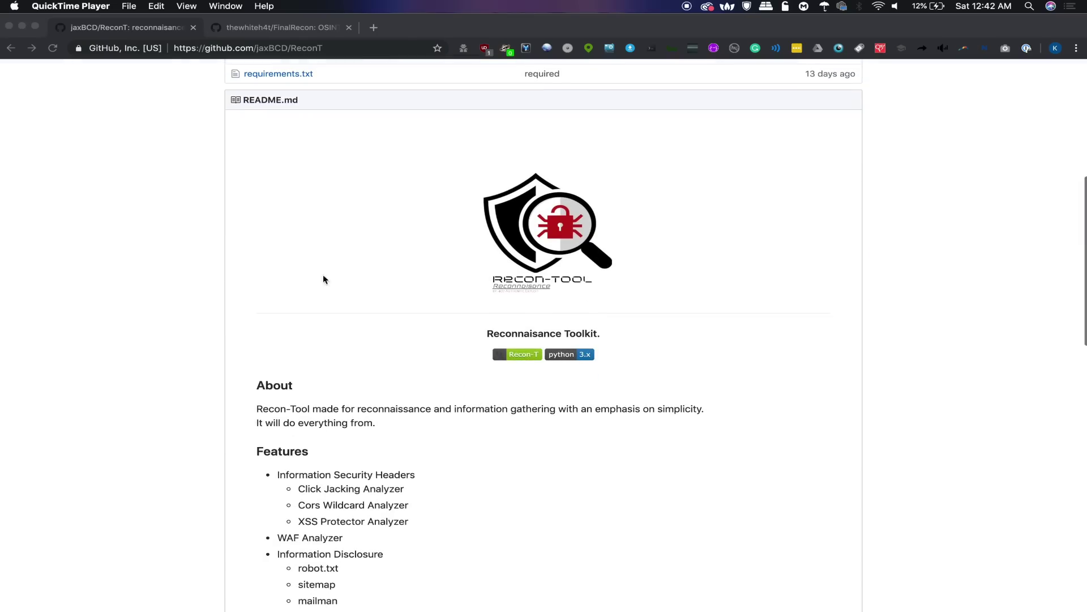
scroll(399, 460, "down", 5)
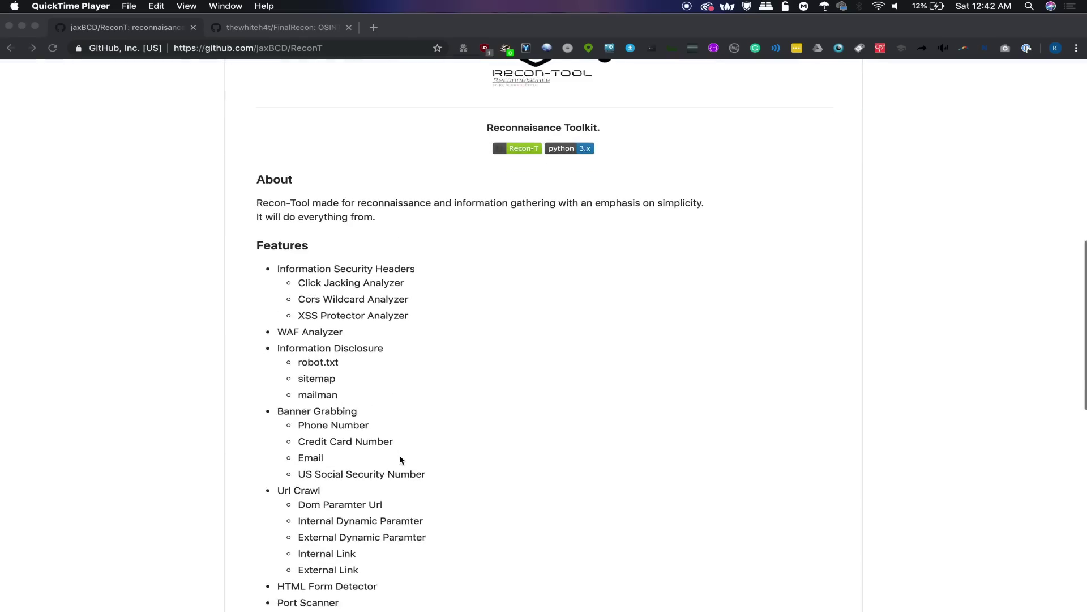
scroll(400, 461, "down", 5)
scroll(400, 461, "down", 8)
scroll(400, 461, "up", 5)
scroll(399, 460, "up", 4)
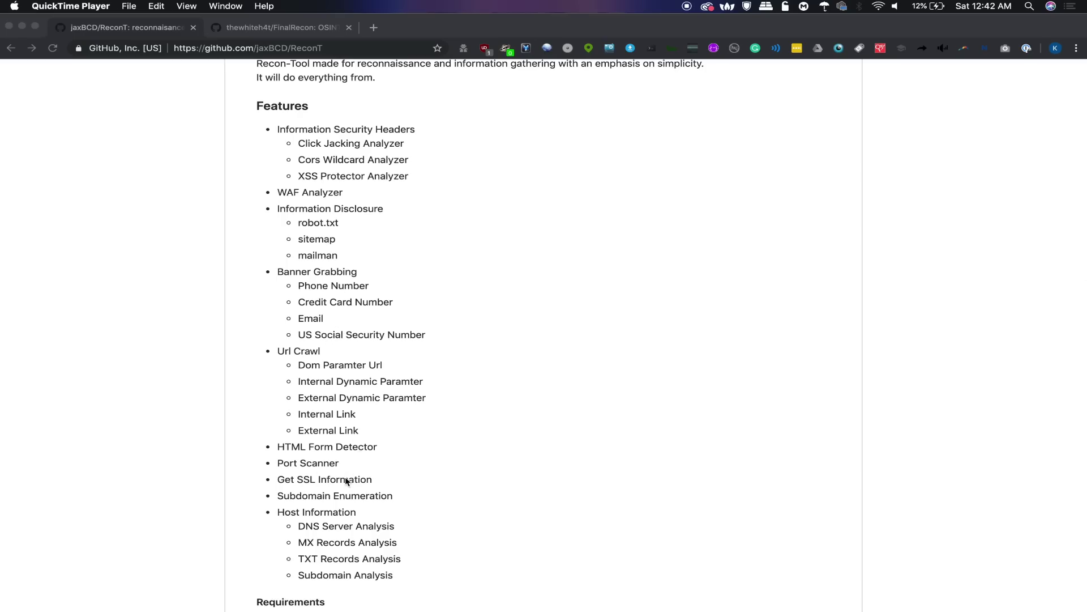
scroll(346, 482, "down", 2)
scroll(350, 467, "up", 1)
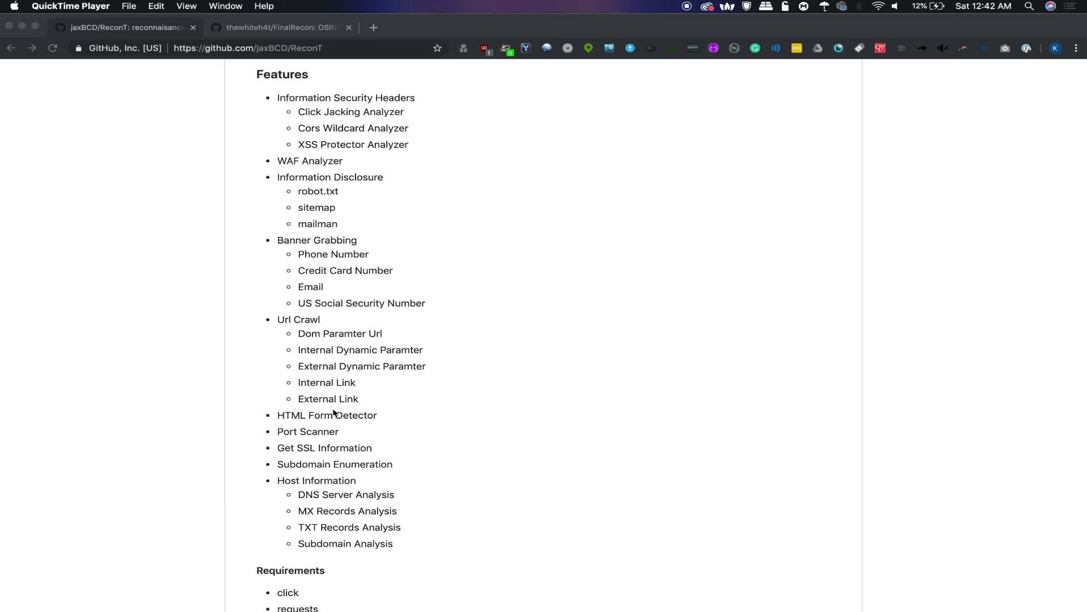
scroll(391, 437, "down", 4)
scroll(391, 437, "down", 2)
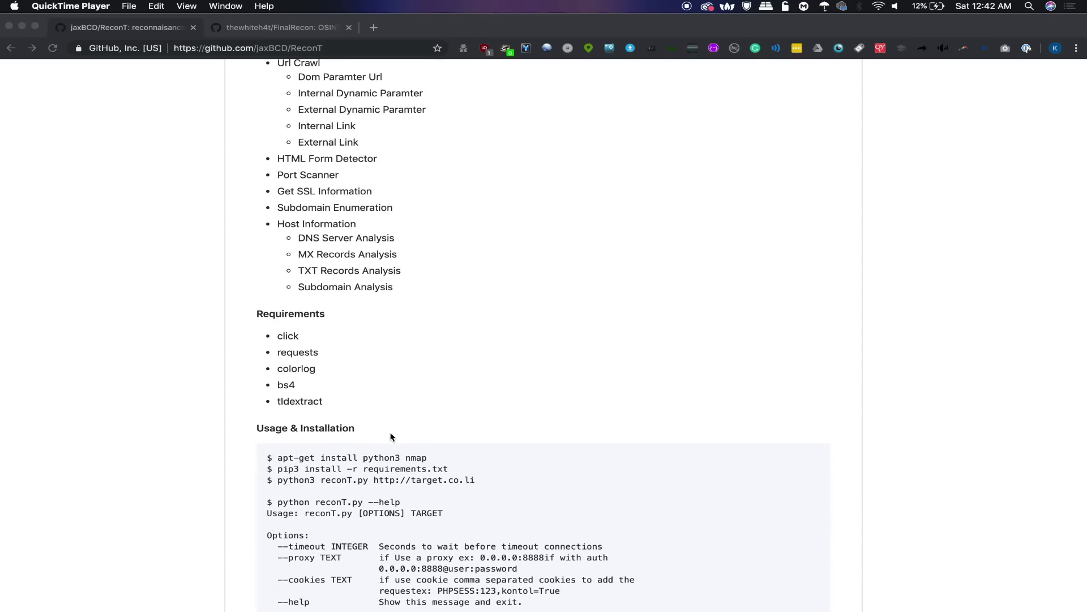
scroll(390, 437, "up", 1)
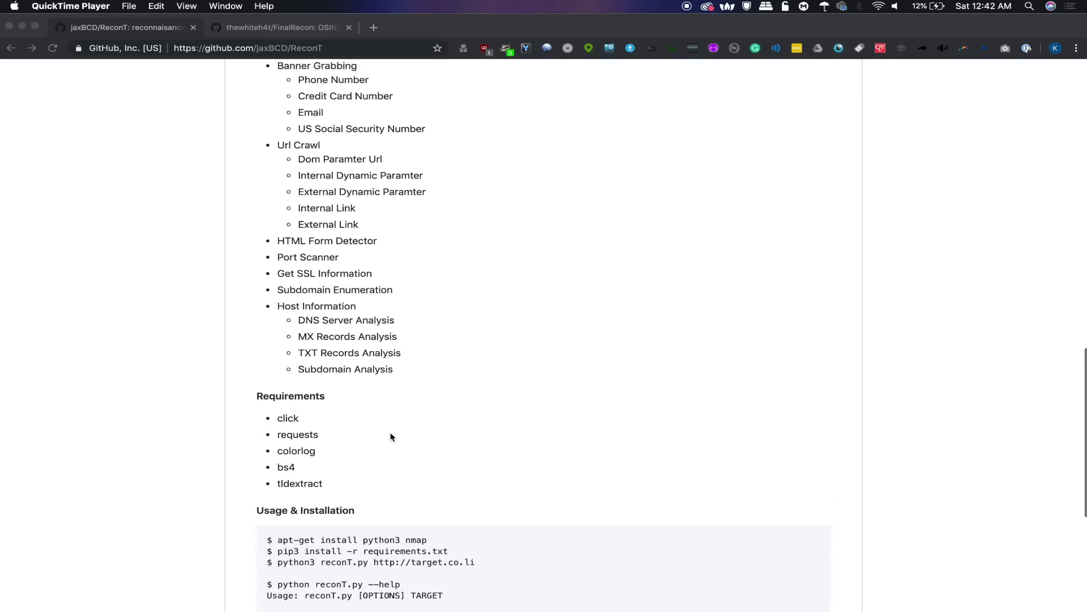
scroll(387, 434, "up", 3)
scroll(385, 431, "up", 1)
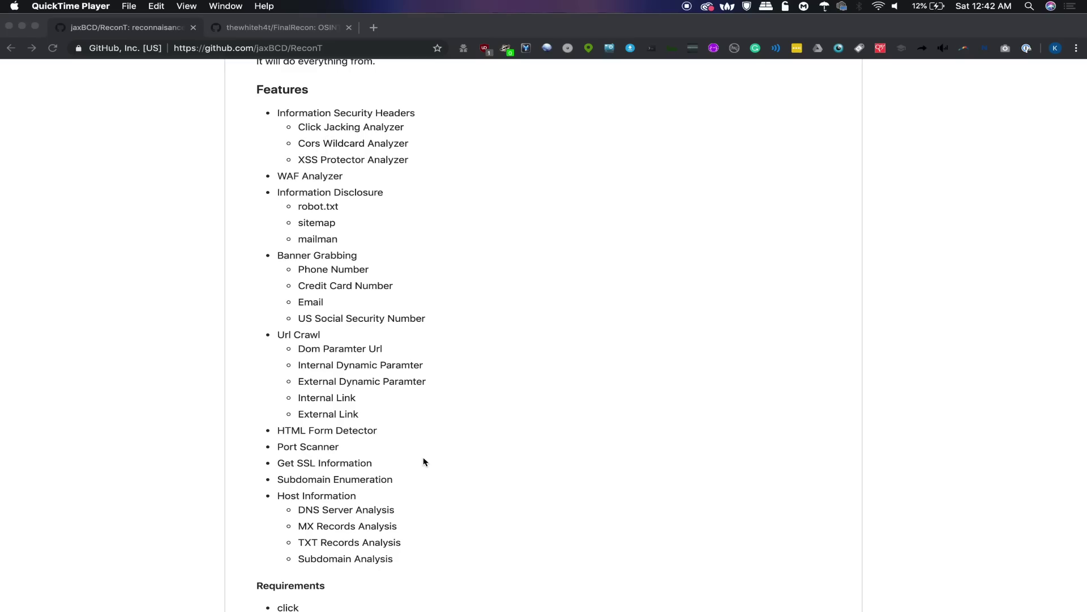
scroll(424, 462, "down", 2)
scroll(424, 463, "up", 1)
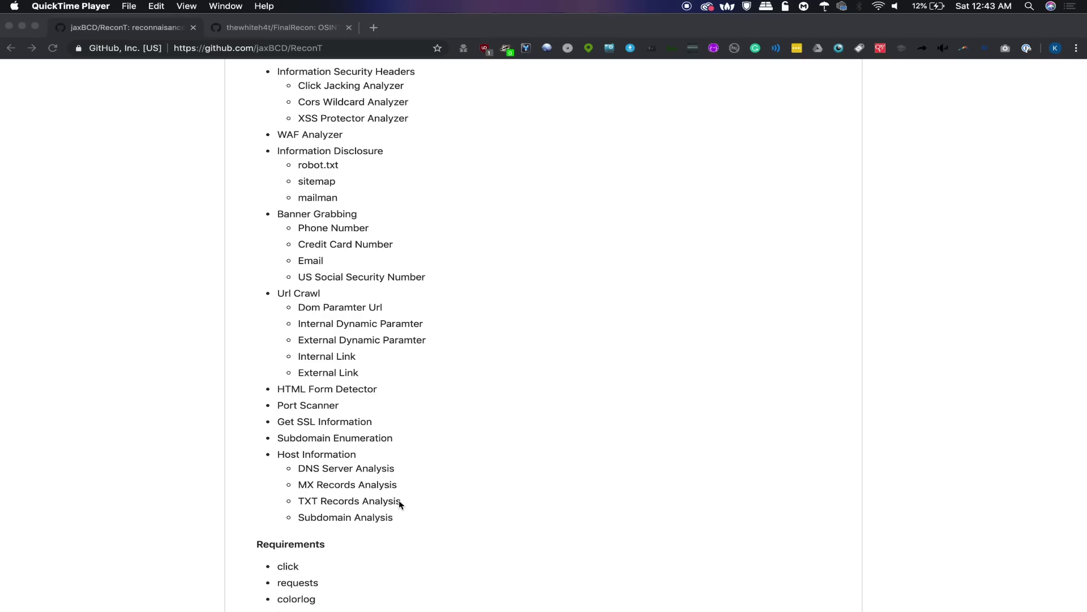
scroll(399, 503, "down", 1)
scroll(398, 503, "down", 10)
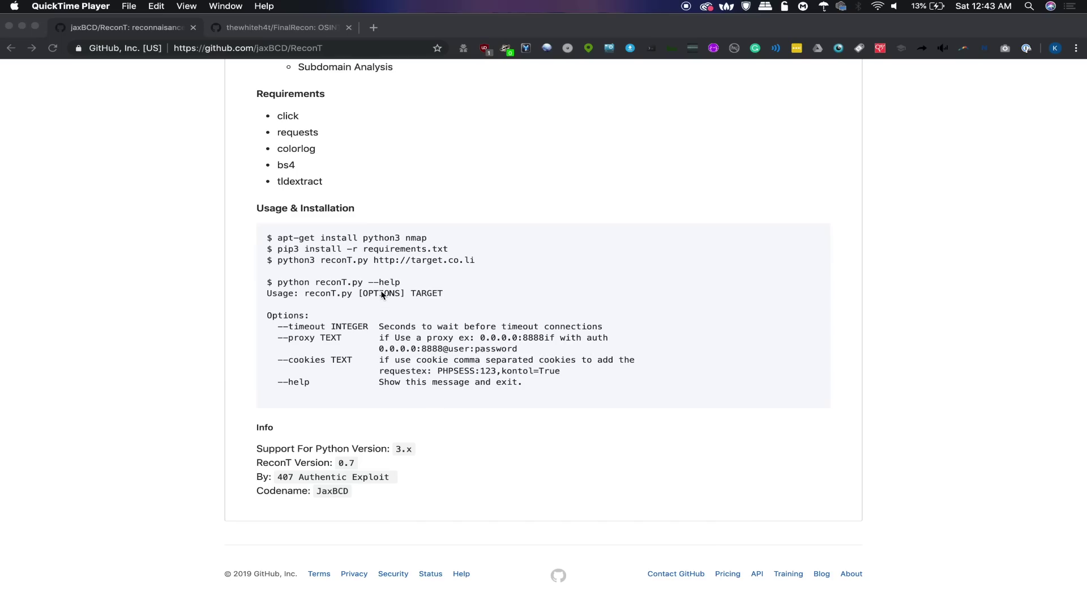
scroll(381, 294, "up", 2)
scroll(382, 294, "up", 5)
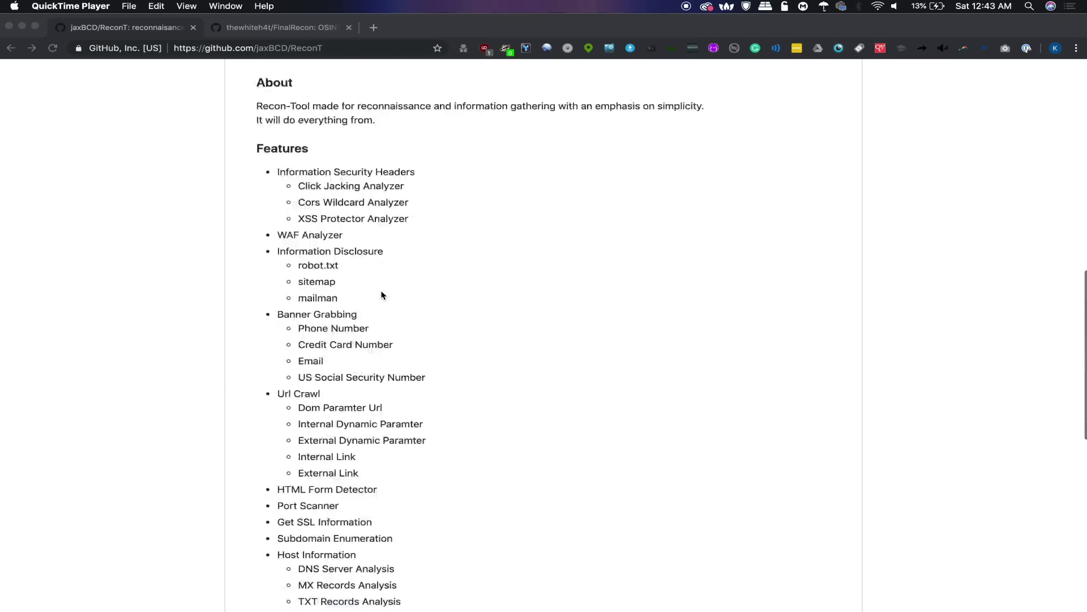
scroll(451, 275, "up", 5)
scroll(343, 262, "up", 3)
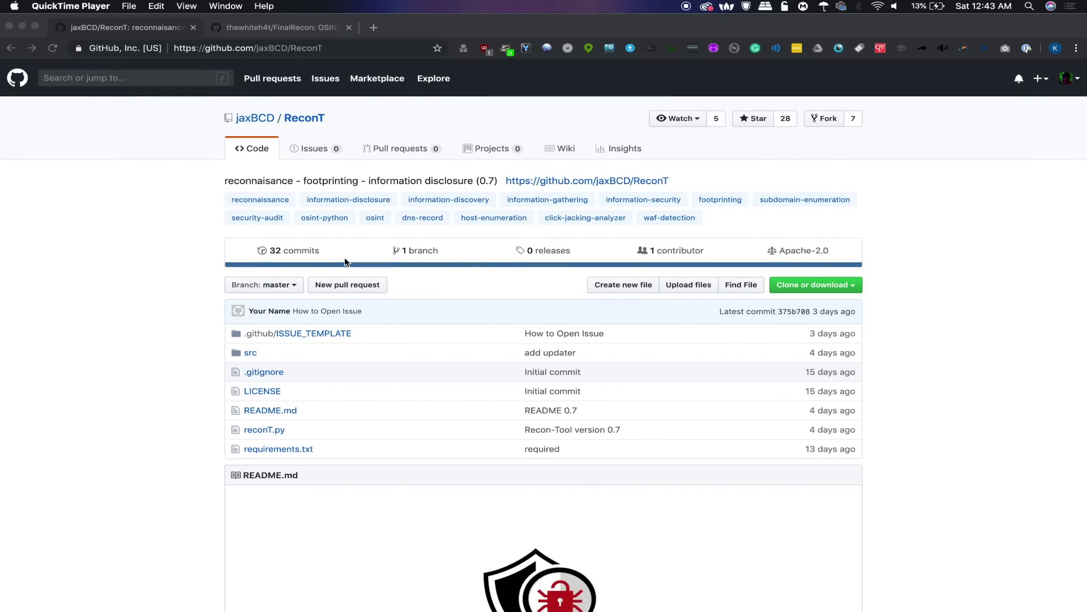
Finish reviewing the ReconT README and switch to the FinalRecon repository tab
left_click(306, 27)
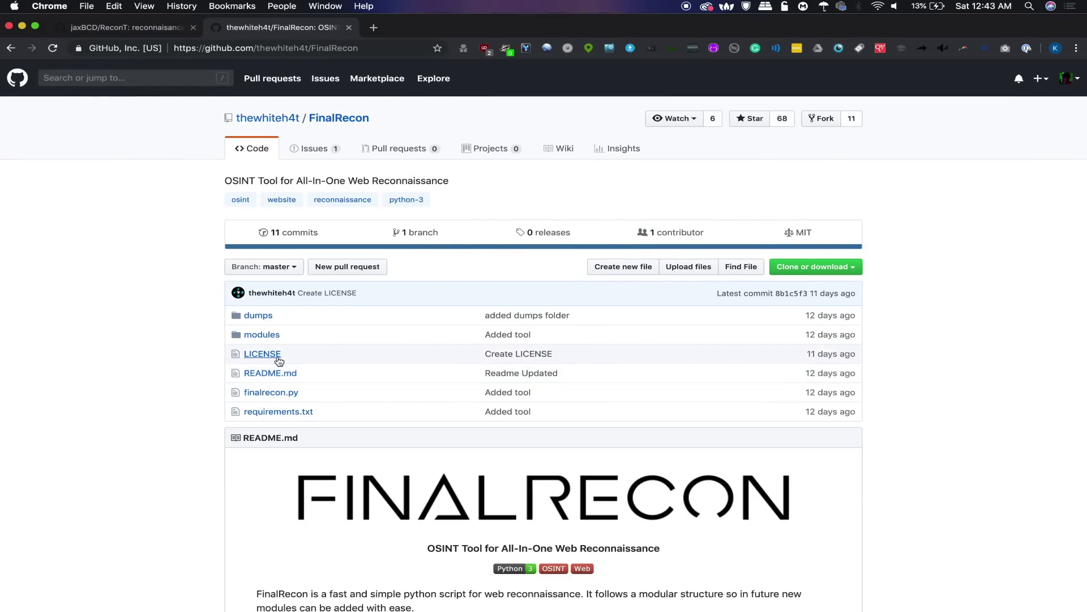
scroll(277, 359, "down", 1)
scroll(279, 362, "down", 4)
scroll(278, 360, "down", 2)
scroll(278, 360, "up", 5)
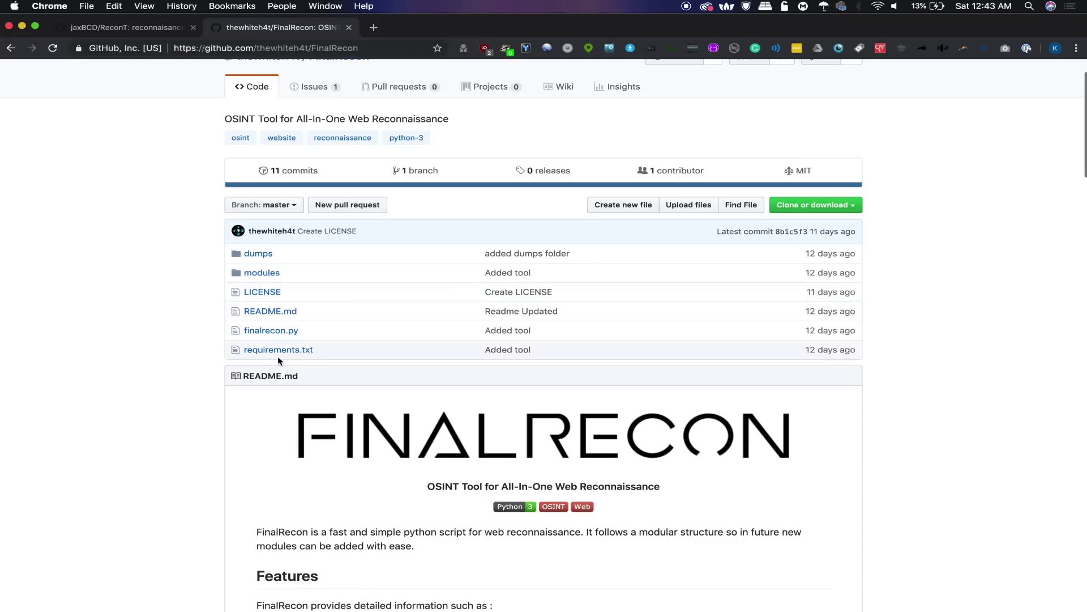
scroll(278, 359, "down", 1)
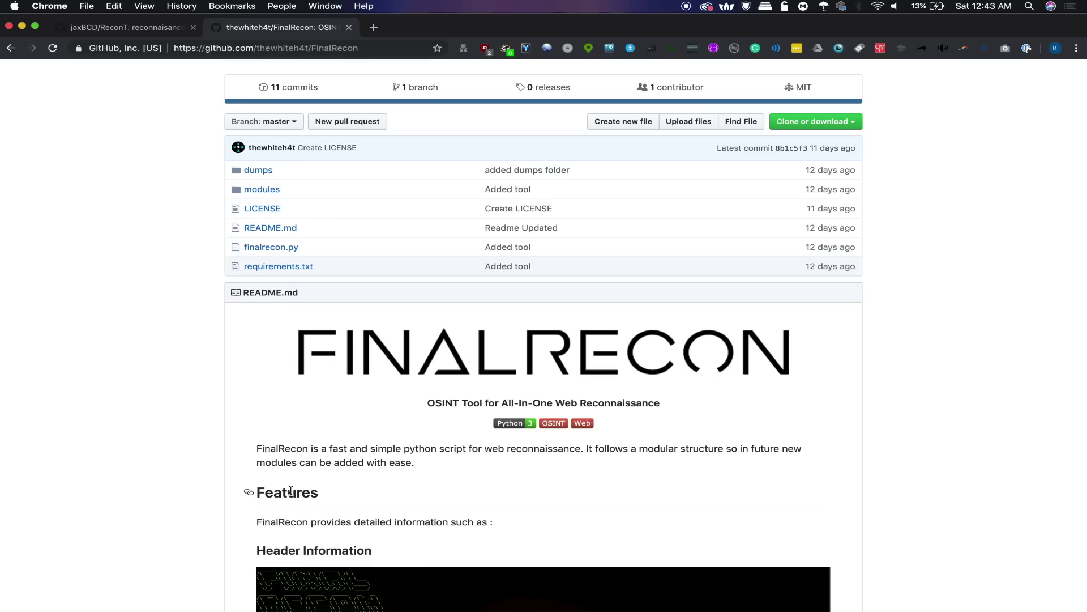
scroll(250, 493, "down", 5)
scroll(290, 490, "down", 3)
scroll(290, 490, "down", 1)
scroll(291, 491, "down", 2)
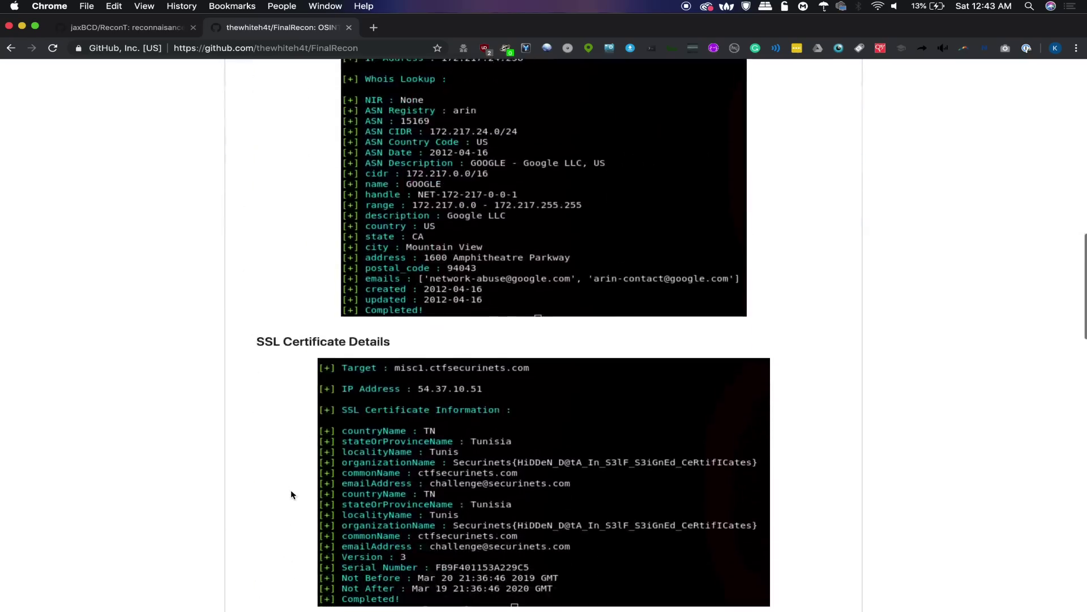
scroll(291, 490, "down", 8)
scroll(291, 490, "down", 3)
scroll(291, 489, "up", 5)
scroll(291, 489, "down", 5)
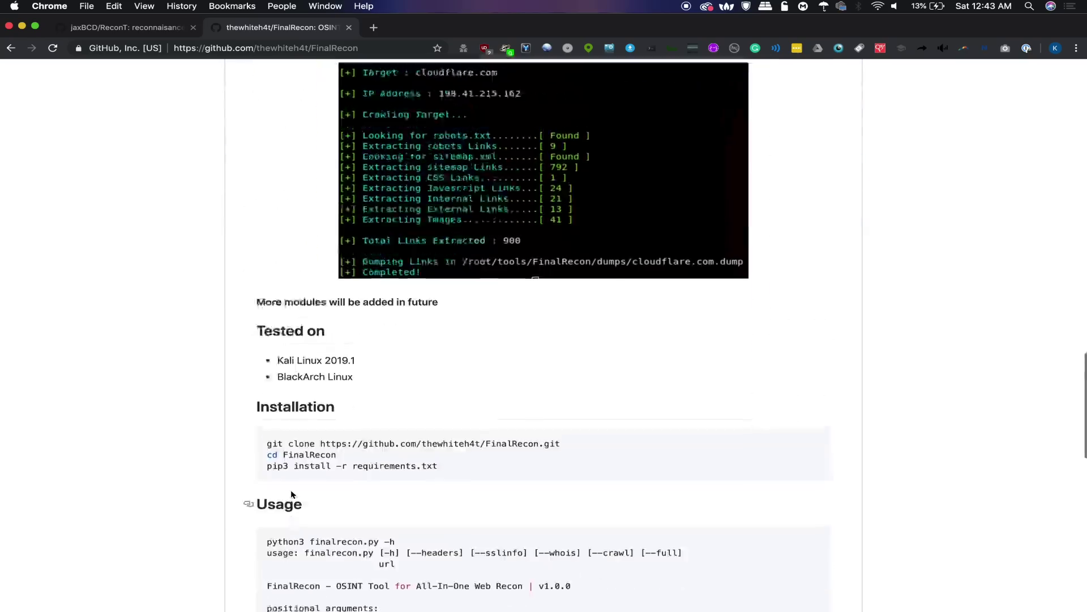
scroll(291, 490, "up", 4)
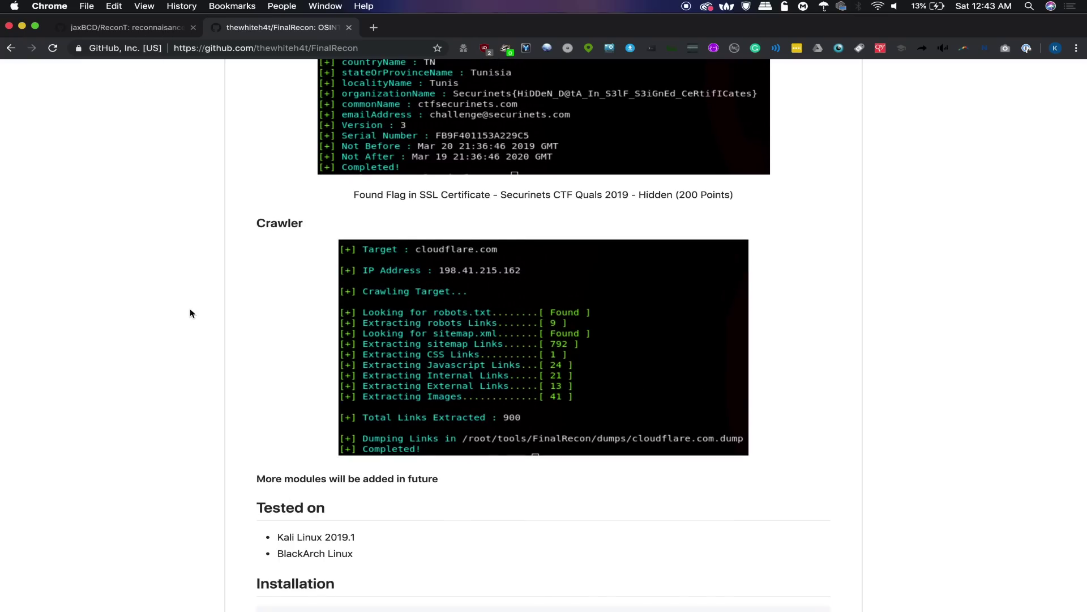
scroll(191, 313, "down", 3)
scroll(190, 314, "down", 10)
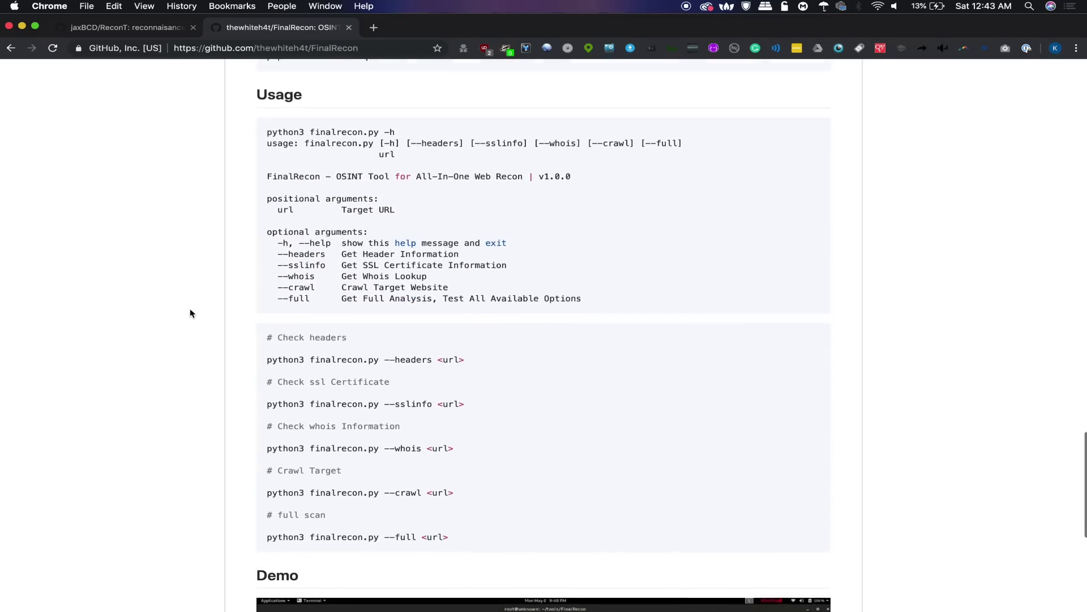
scroll(190, 313, "down", 8)
scroll(191, 314, "up", 5)
scroll(191, 314, "up", 10)
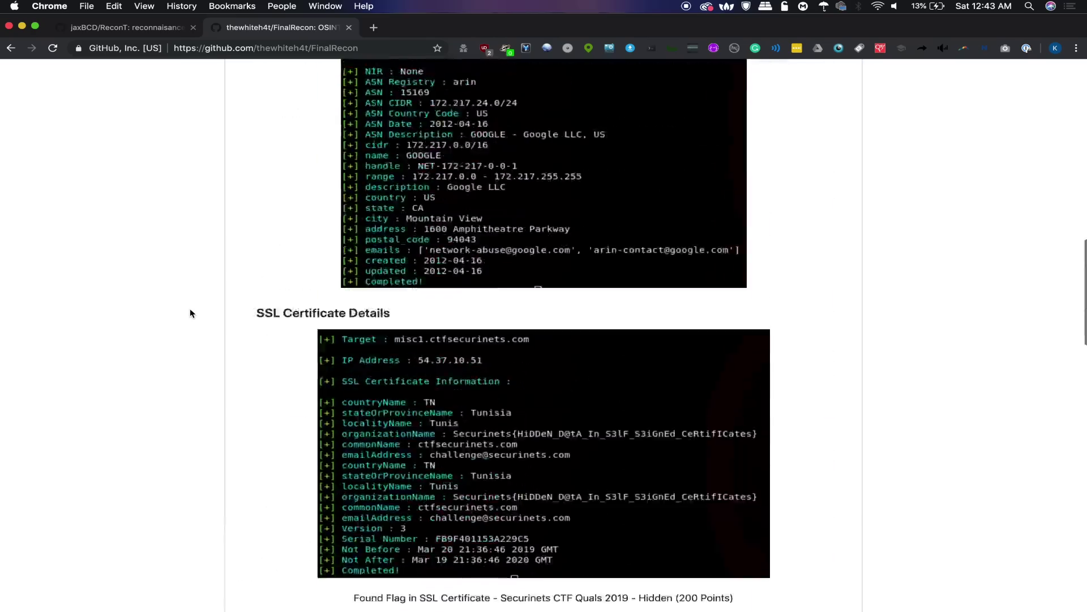
scroll(191, 314, "up", 8)
scroll(191, 313, "up", 1)
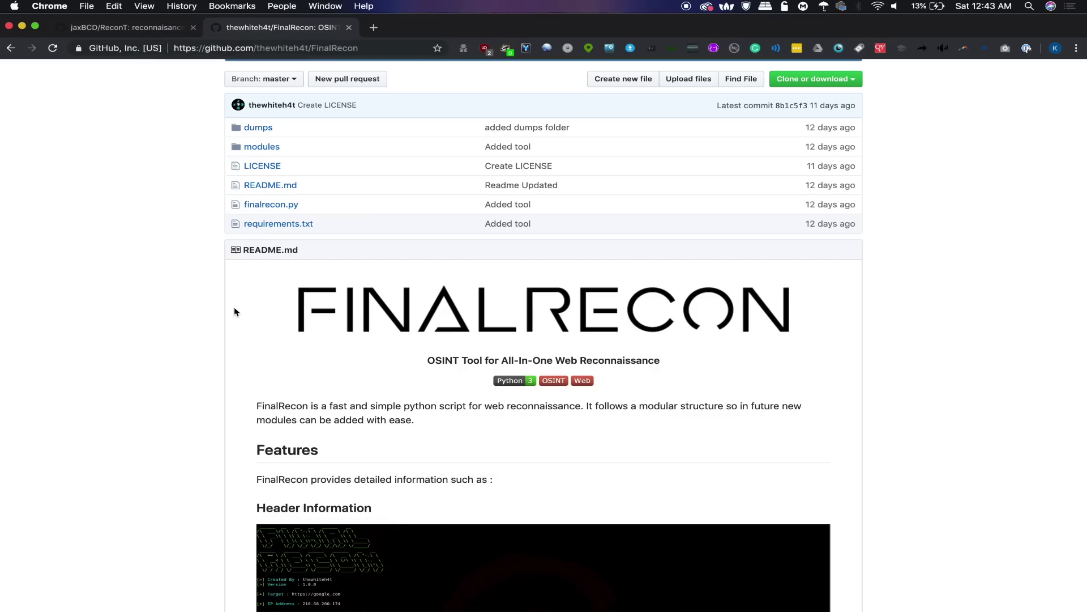
scroll(234, 308, "up", 2)
scroll(243, 387, "down", 10)
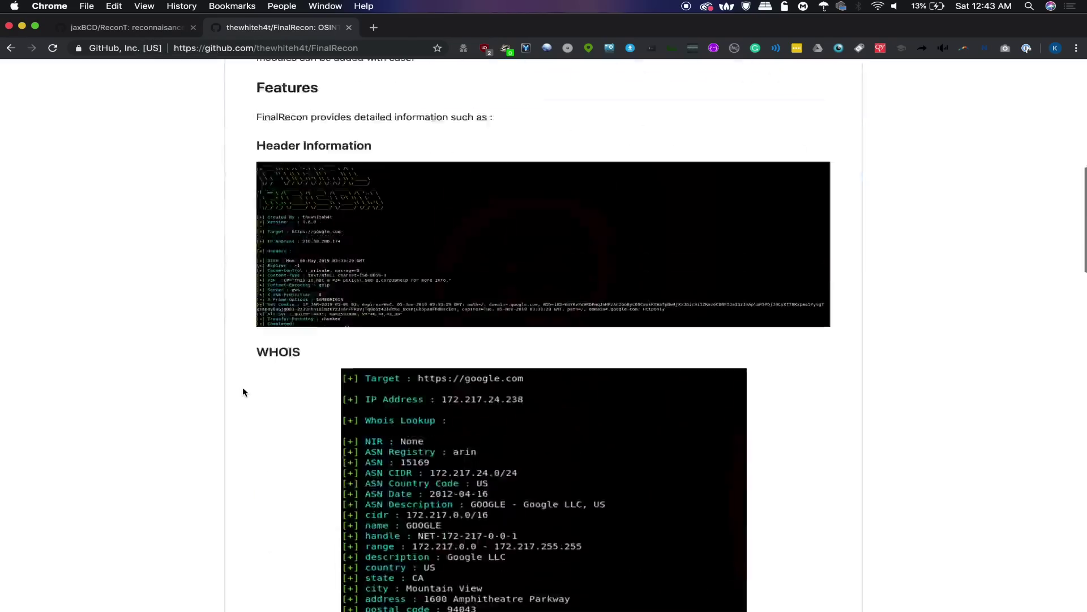
scroll(242, 392, "down", 3)
scroll(242, 391, "down", 6)
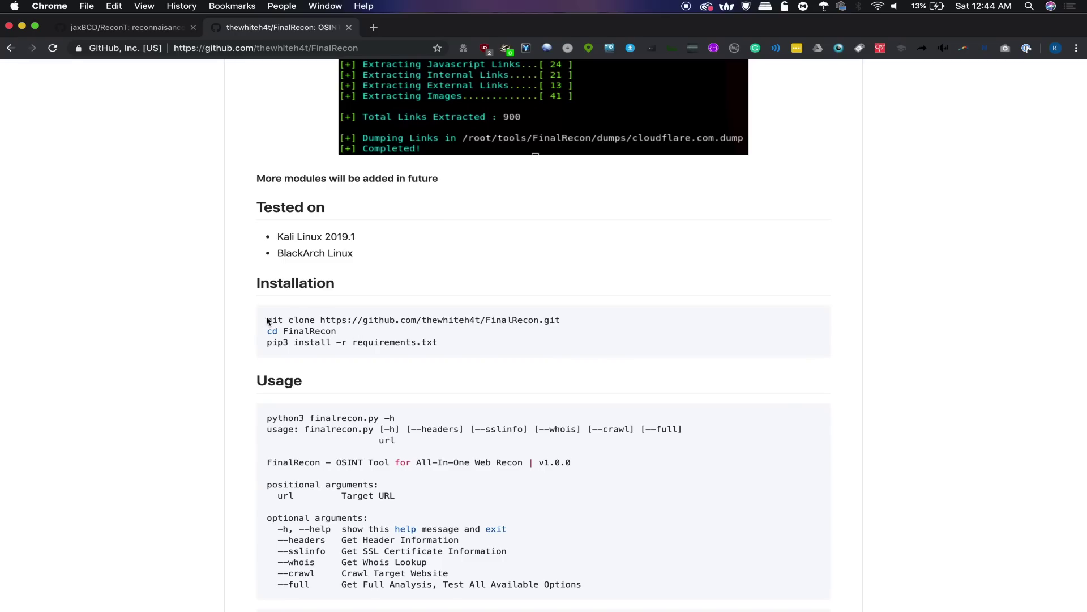
Copy FinalRecon's git clone command from the Installation section and switch toward iTerm2
left_click_drag(268, 319, 571, 328)
key("super+c")
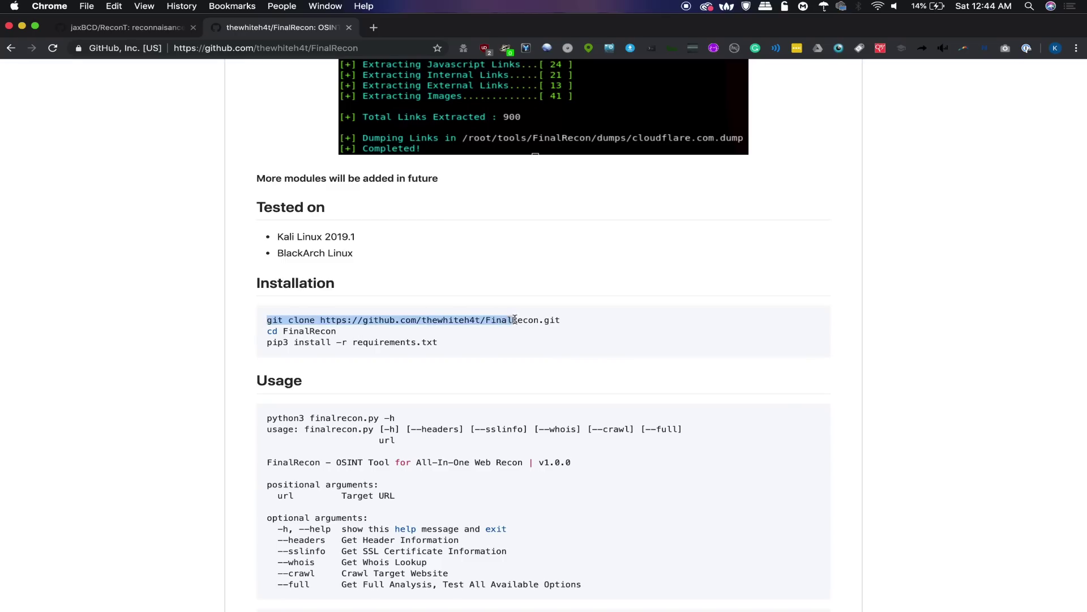
key("super+Tab")
key("super+Tab")
key("super+Tab")
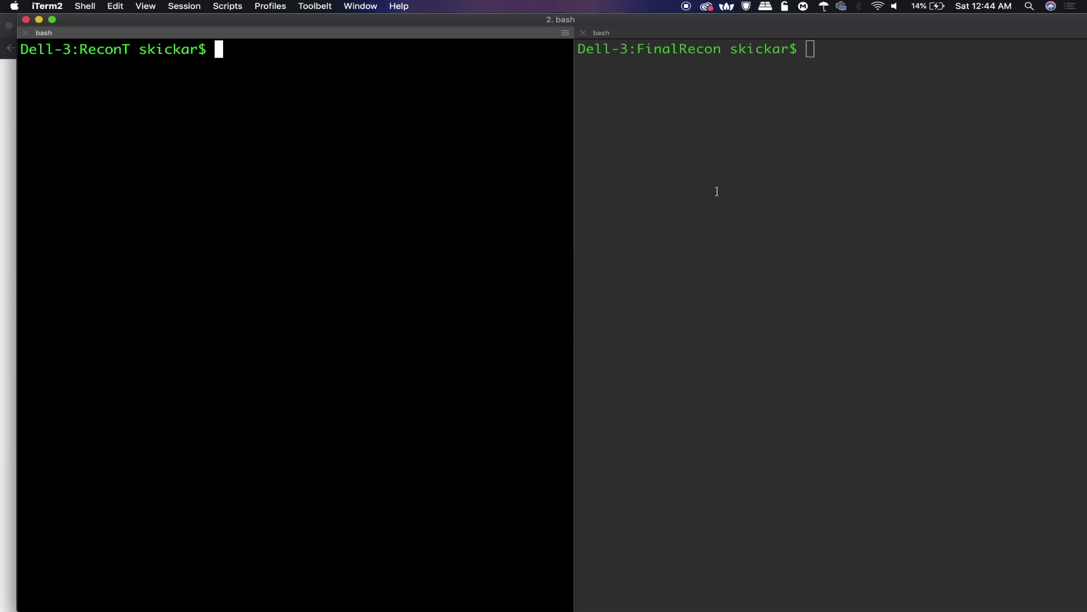
Paste the clone command into the FinalRecon pane, then erase it from the prompt
left_click(723, 192)
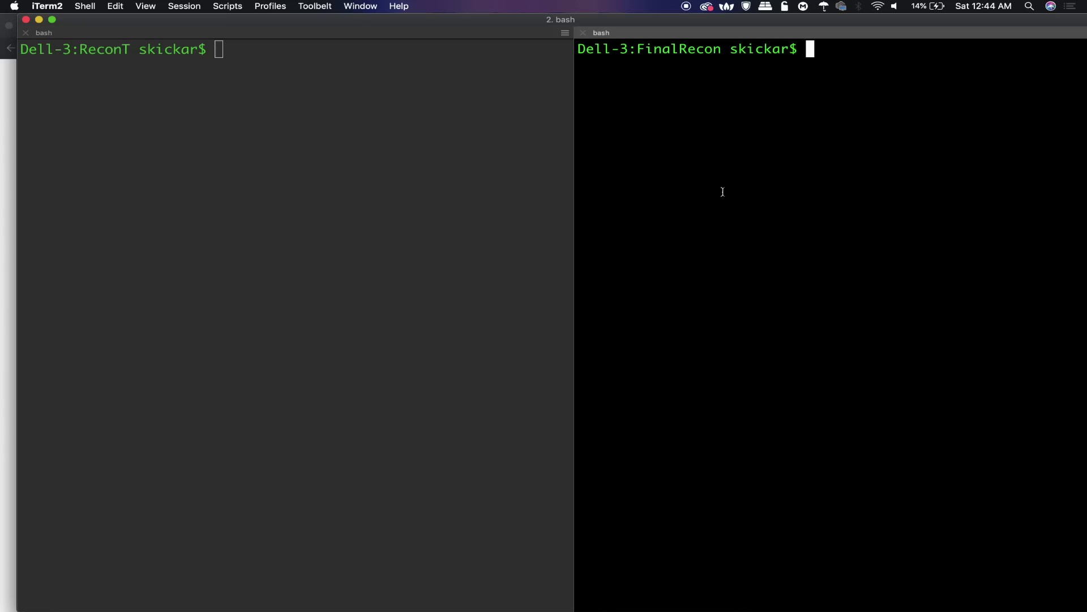
key("super+v")
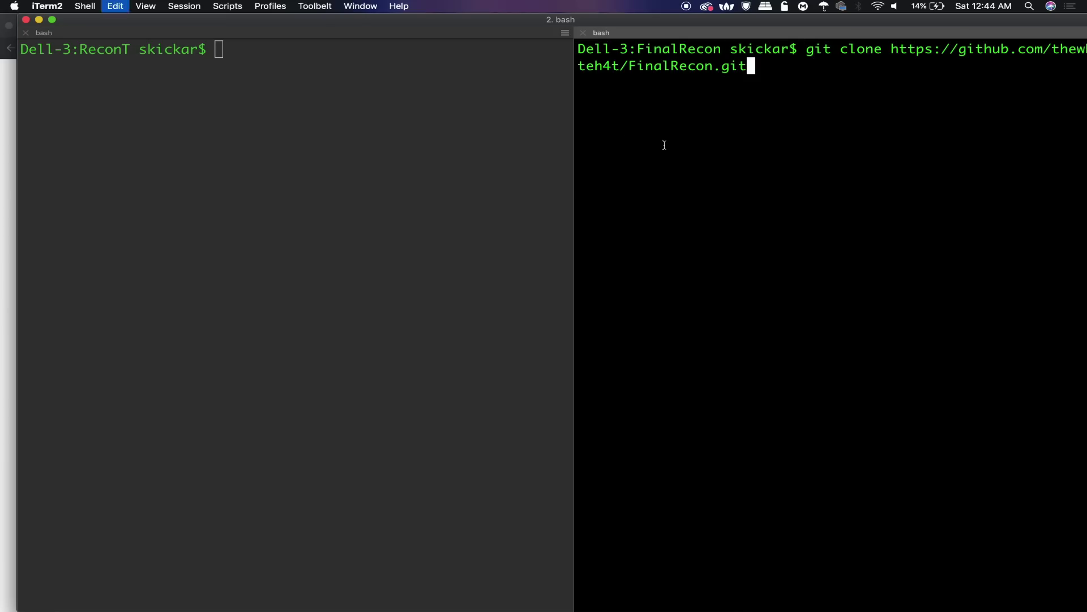
key("BackSpace")
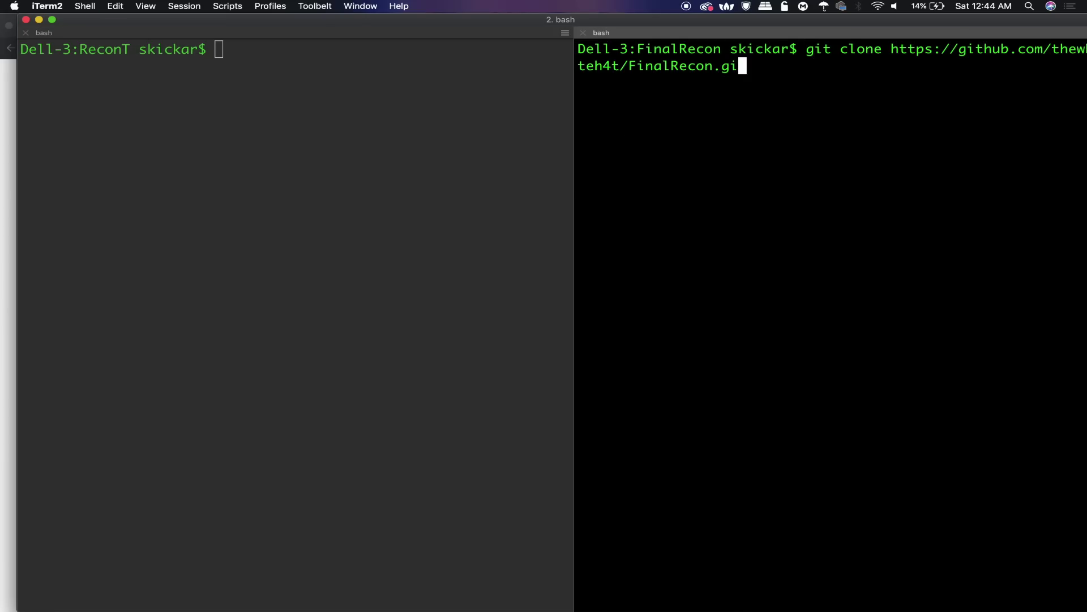
key("BackSpace")
key("BackSpace")
key("BackSpace")
key("BackSpace")
key("BackSpace")
key("BackSpace")
key("BackSpace")
key("BackSpace")
key("BackSpace")
key("BackSpace")
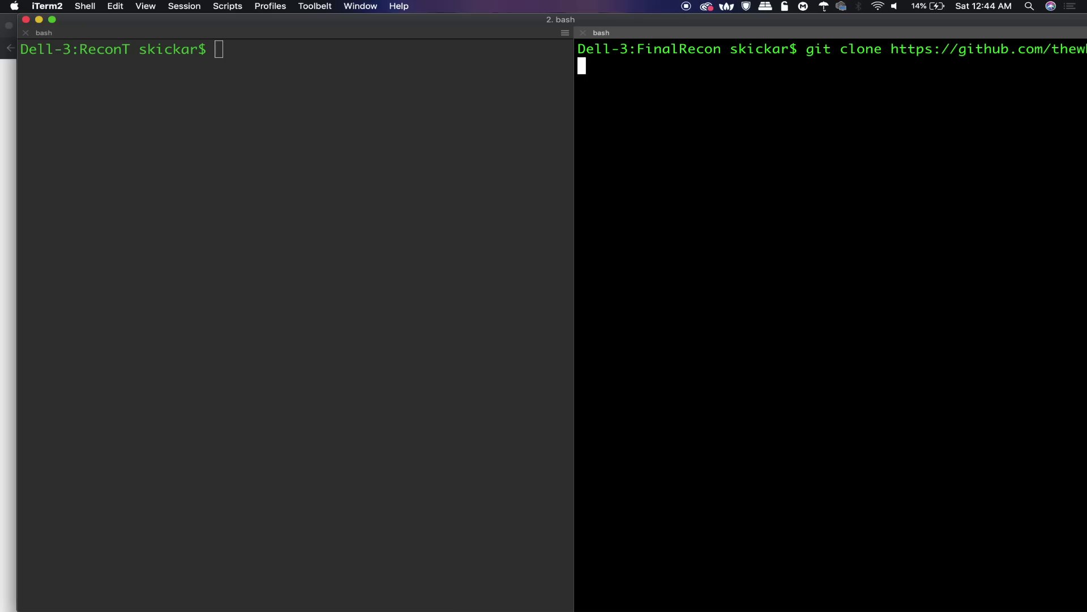
key("BackSpace")
key("BackSpace")
key("BackSpace")
key("BackSpace")
key("BackSpace")
key("BackSpace")
key("BackSpace")
key("BackSpace")
key("BackSpace")
key("BackSpace")
key("BackSpace")
key("BackSpace")
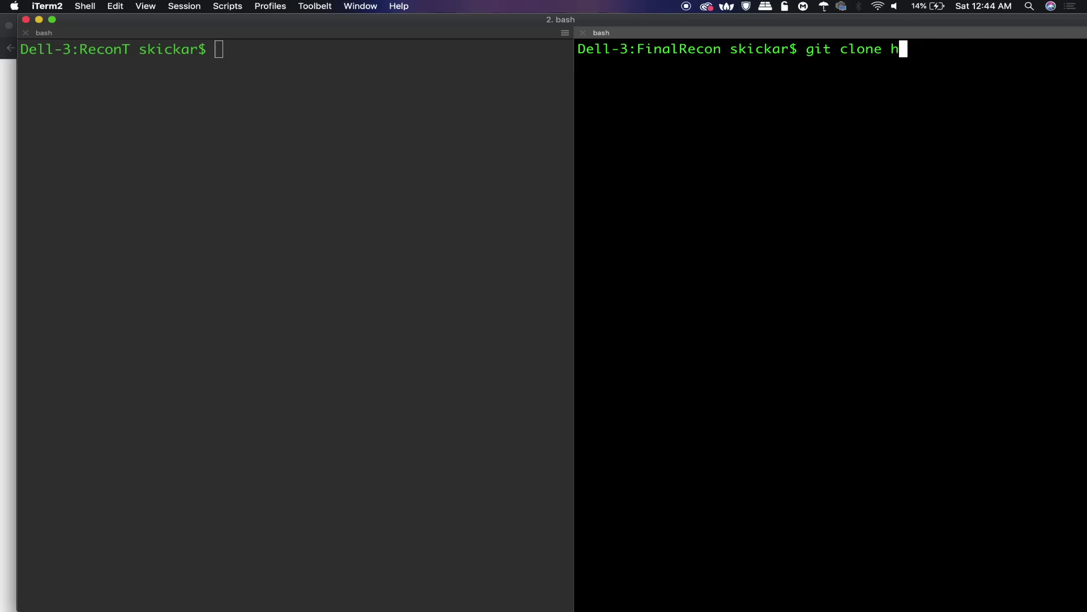
key("BackSpace")
key("BackSpace")
key("BackSpace")
key("BackSpace")
key("BackSpace")
key("BackSpace")
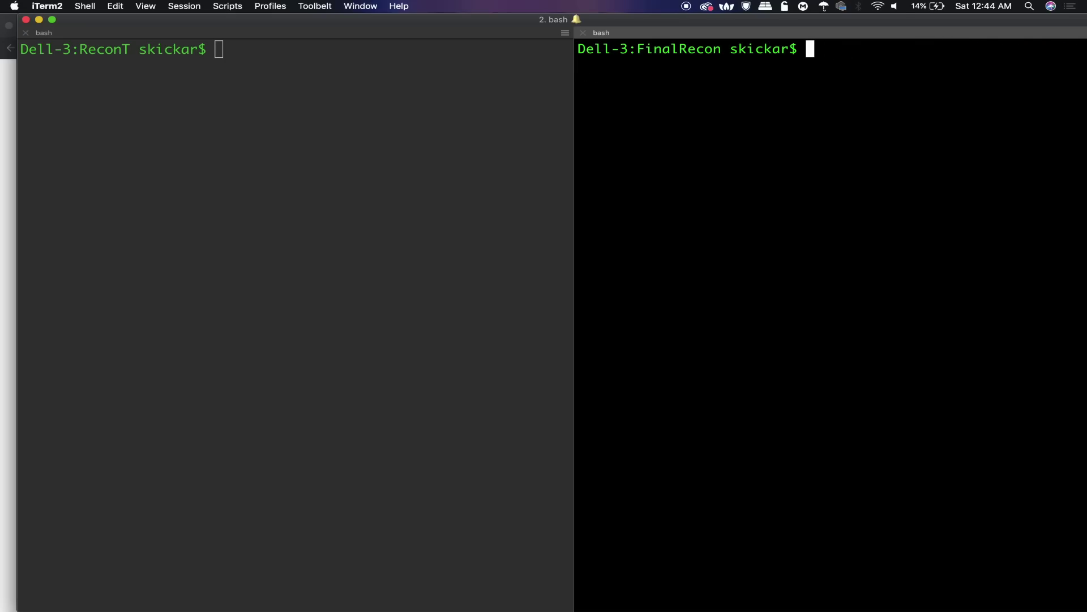
type("cd F")
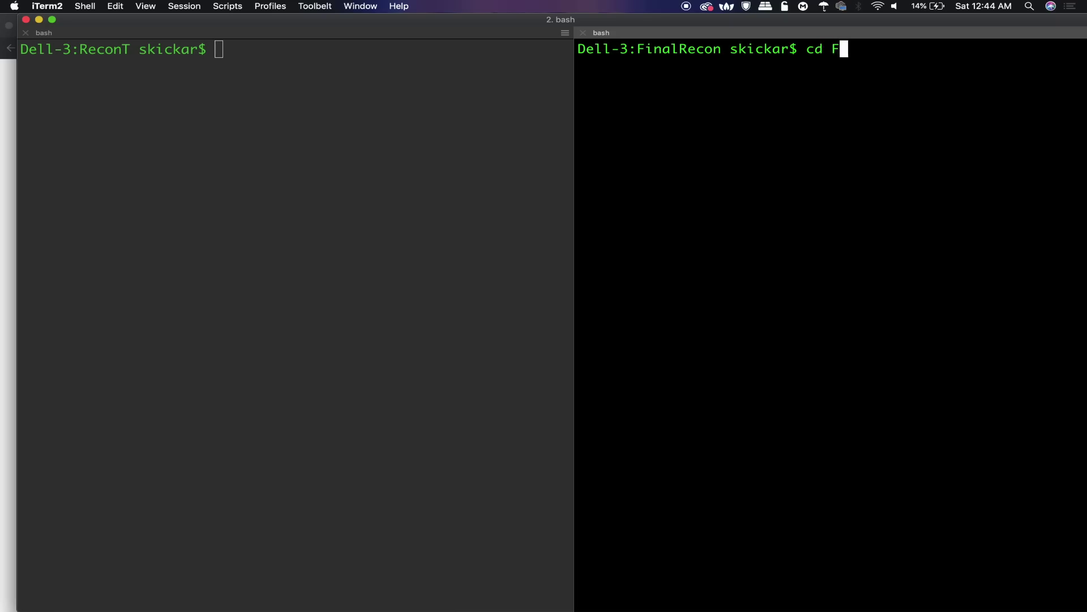
type("inalRe")
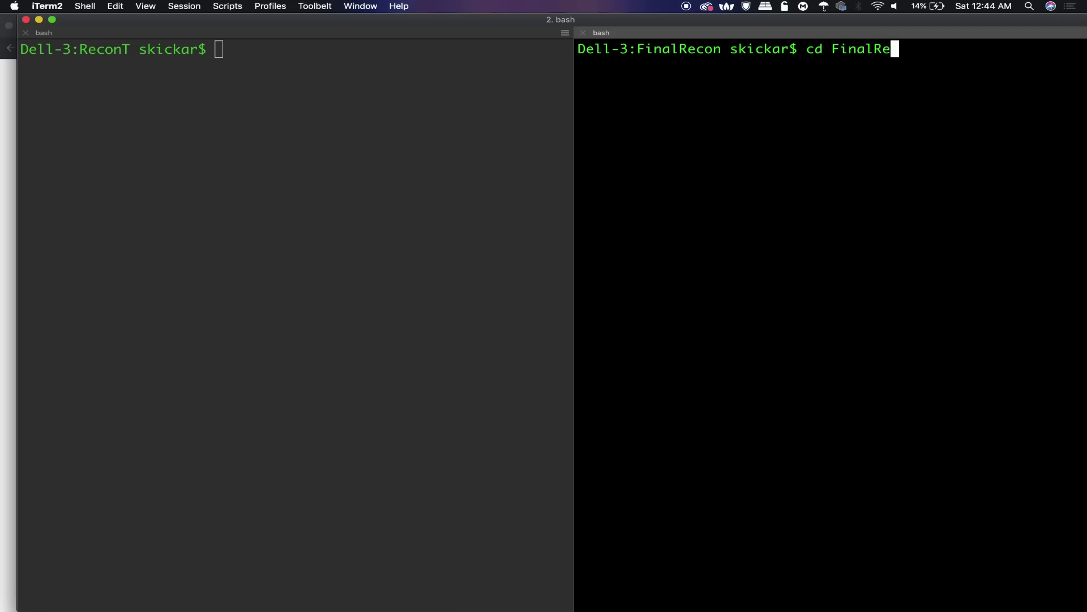
type("con")
key("BackSpace")
key("BackSpace")
key("BackSpace")
key("BackSpace")
key("BackSpace")
key("BackSpace")
key("BackSpace")
key("BackSpace")
key("BackSpace")
Copy 'pip3 install -r requirements.txt' from GitHub and run it after ls in FinalRecon
key("super+Tab")
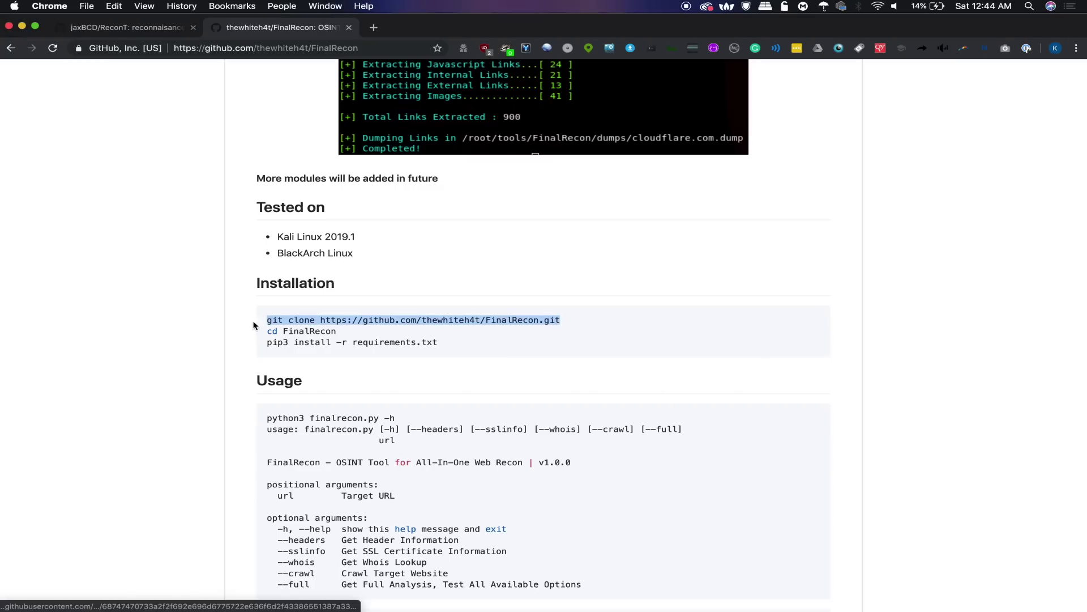
left_click_drag(269, 342, 453, 345)
key("super+c")
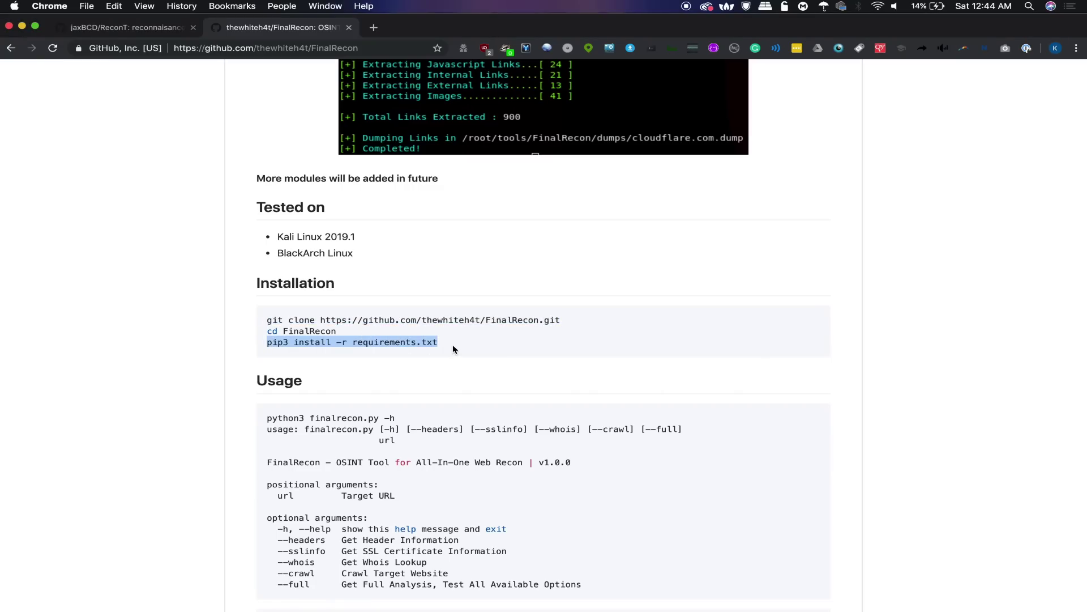
key("super+Tab")
type("ls")
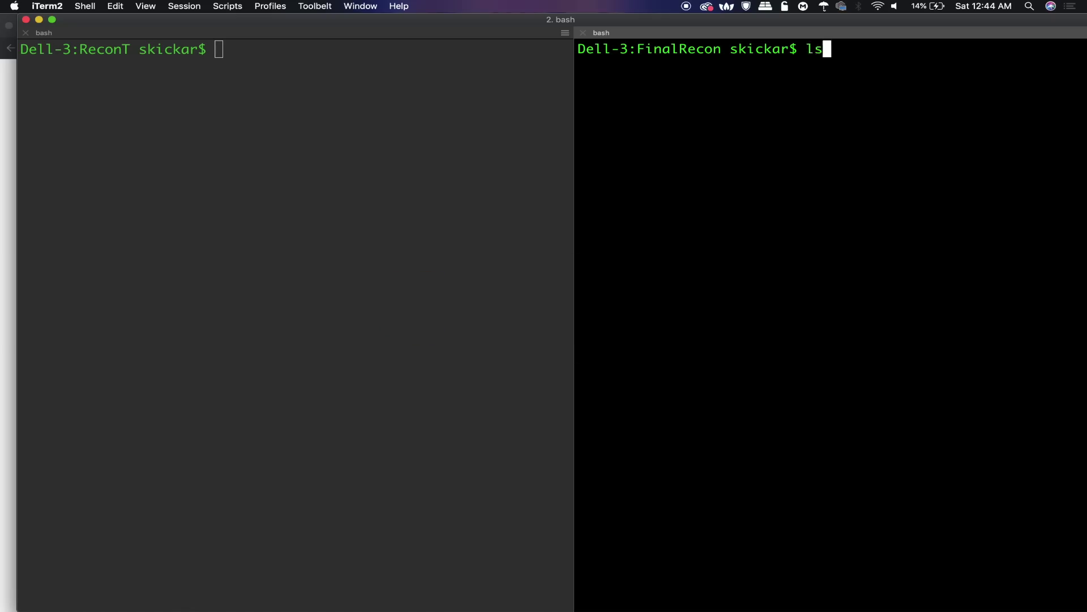
key("Return")
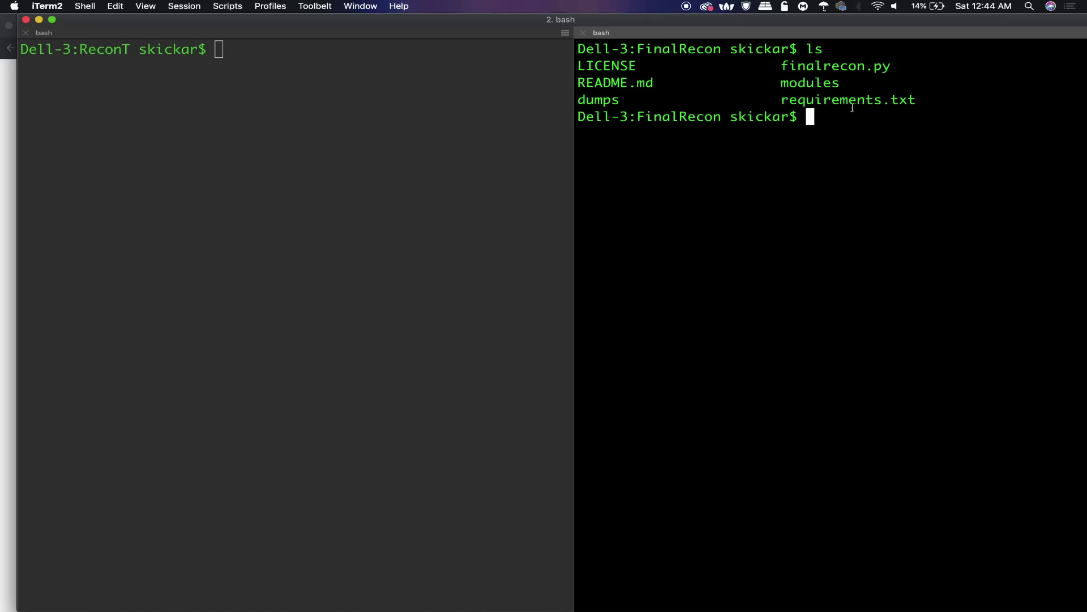
key("super+v")
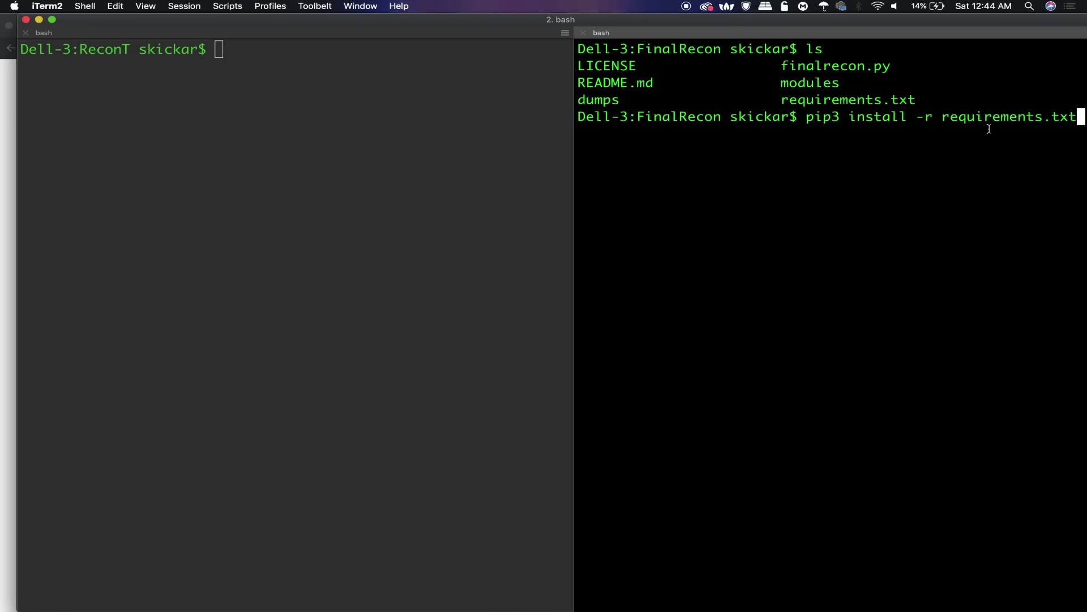
key("Return")
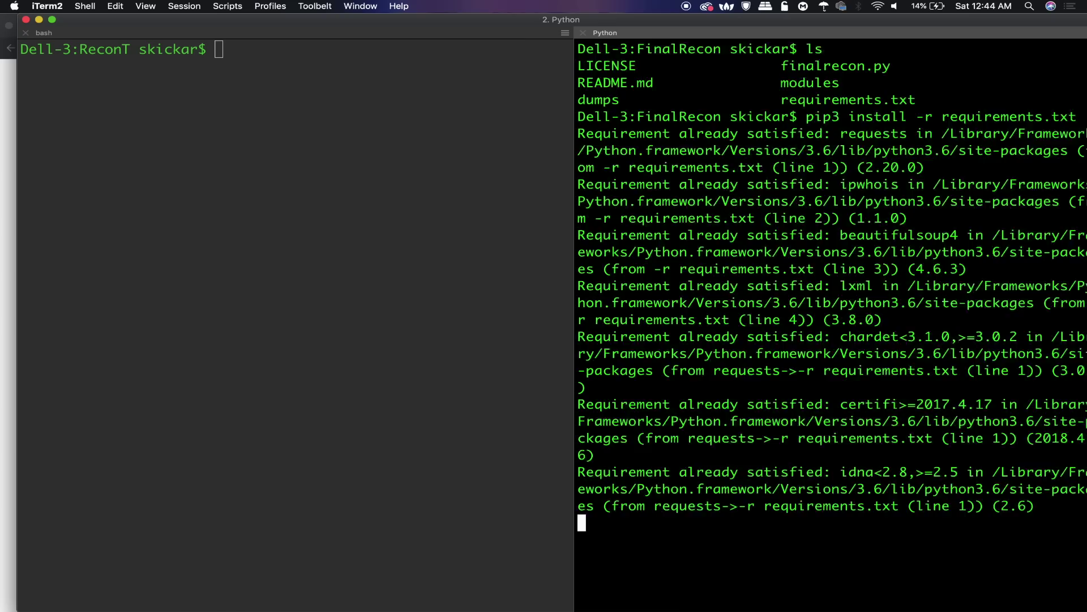
left_click_drag(868, 22, 829, 21)
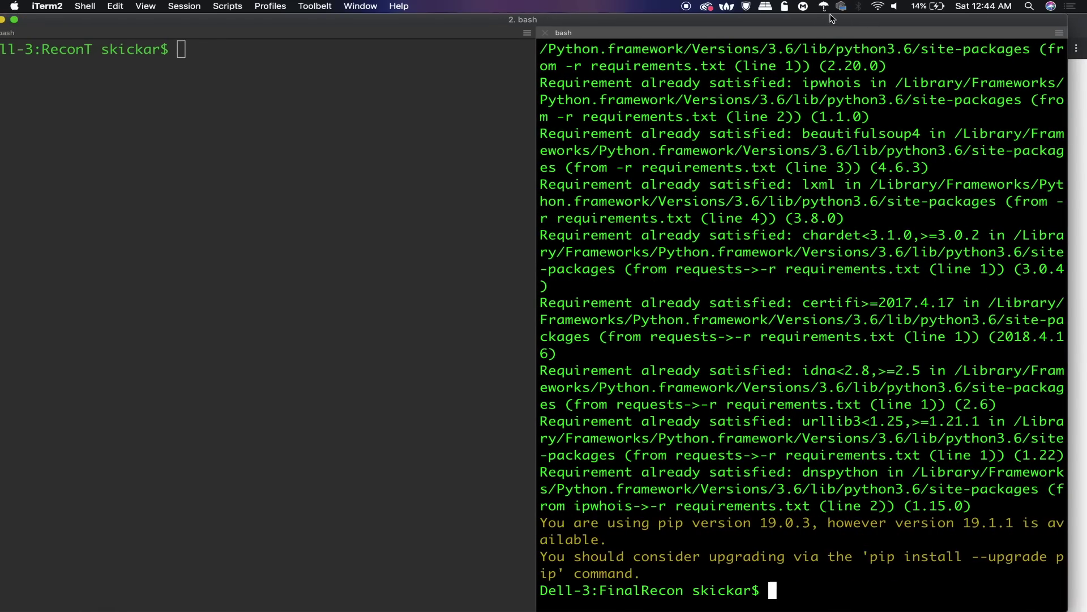
scroll(697, 357, "up", 3)
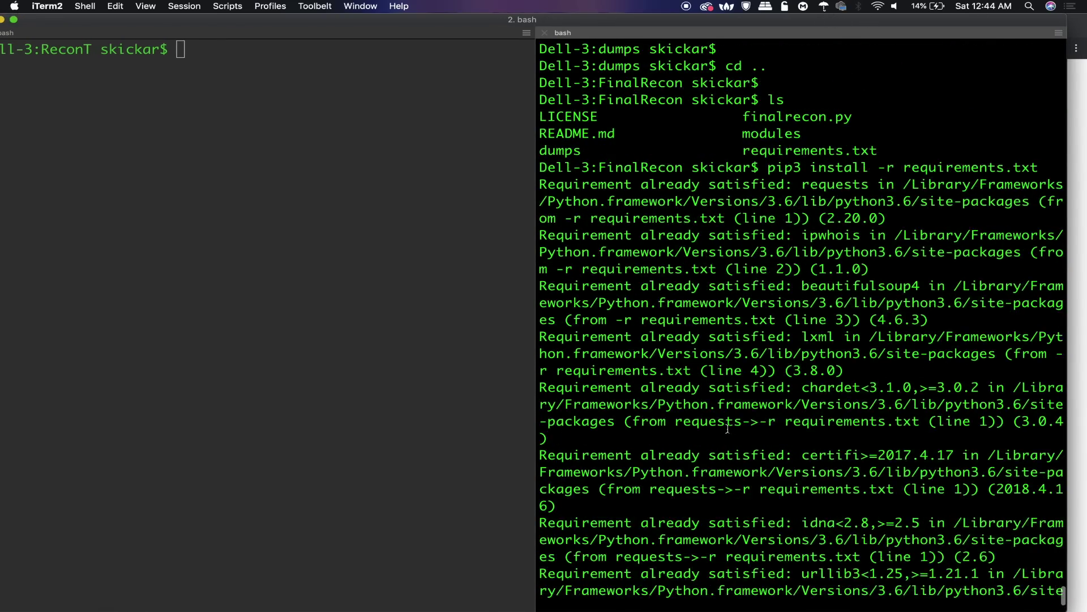
scroll(722, 417, "down", 2)
scroll(729, 429, "down", 1)
scroll(728, 429, "up", 3)
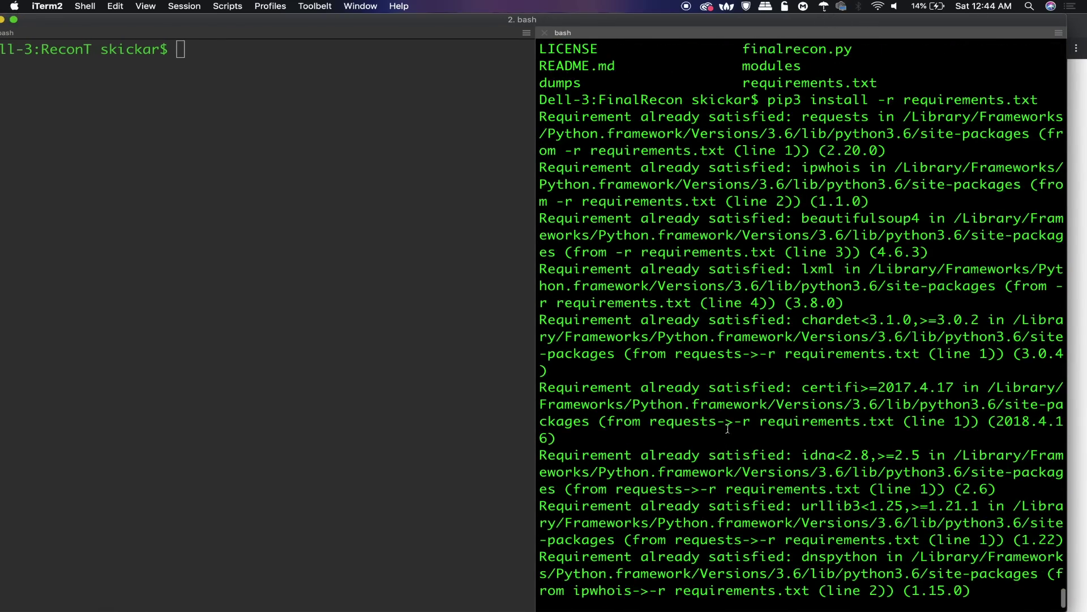
scroll(728, 428, "down", 3)
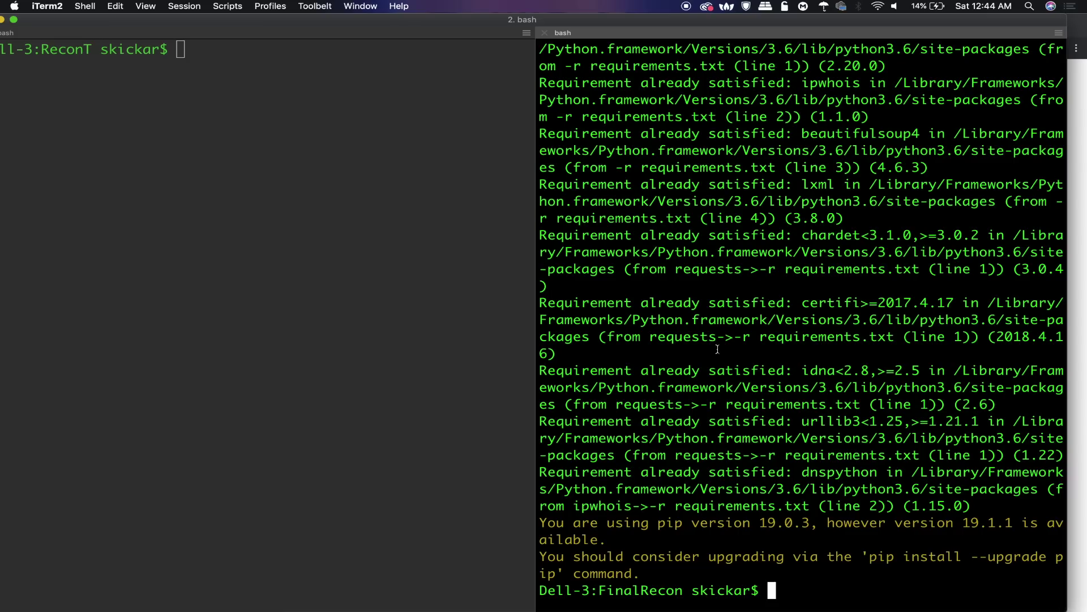
key("super+Tab")
scroll(532, 372, "down", 2)
scroll(531, 374, "down", 2)
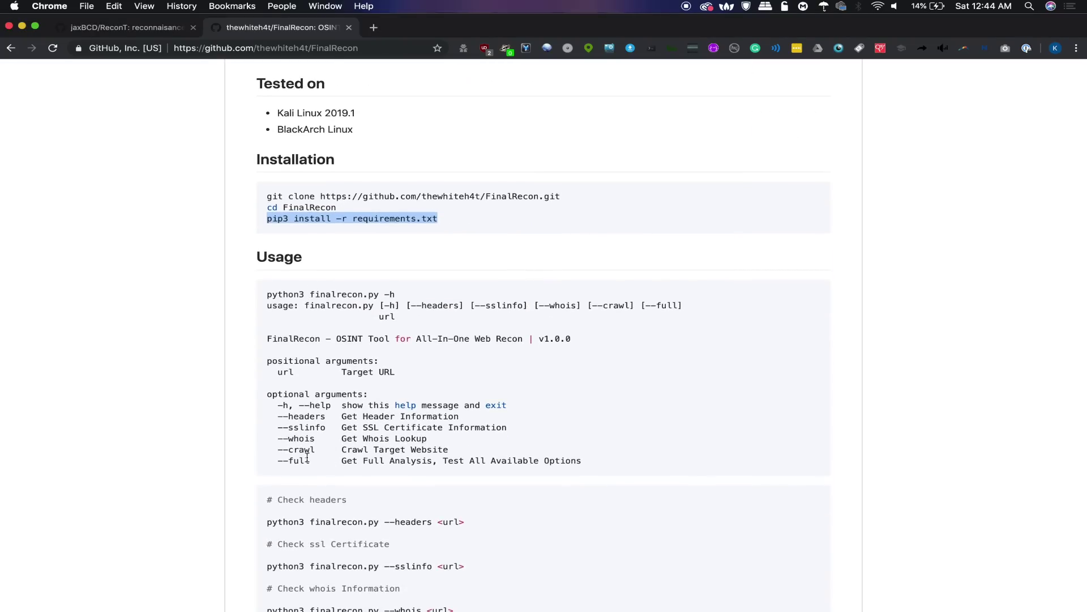
Find and select the --full option in FinalRecon's Usage section
left_click_drag(309, 460, 273, 461)
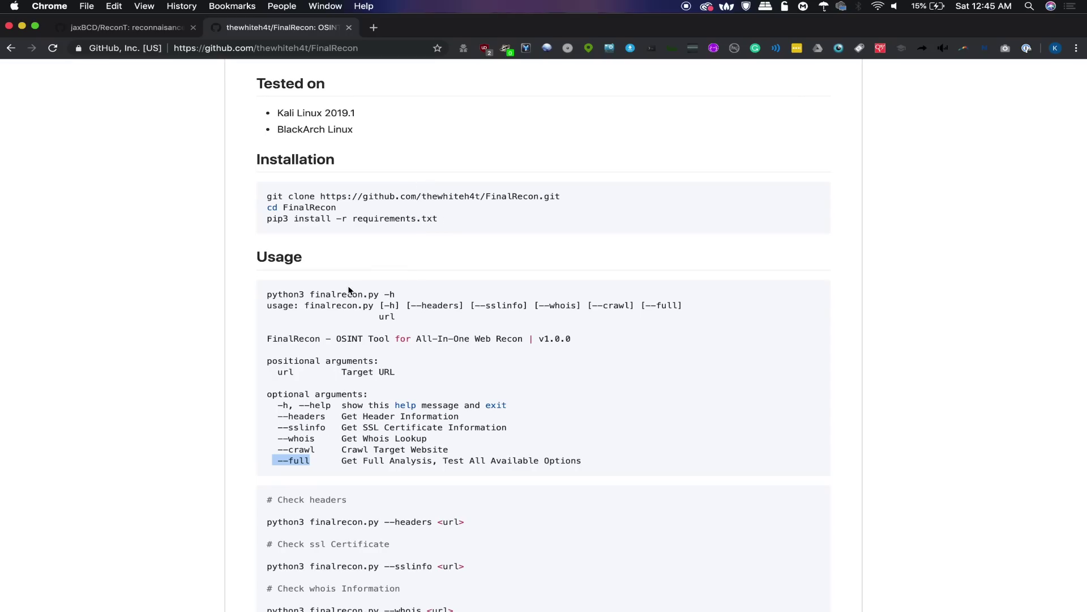
key("super+Tab")
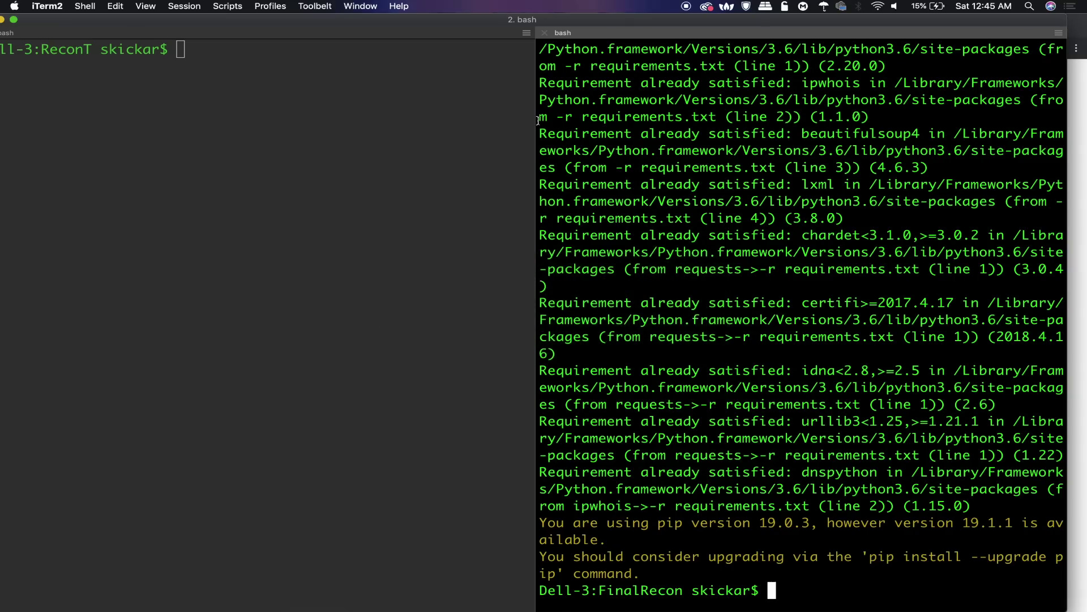
type("pyth")
type("on3 fi")
Run 'python3 finalrecon.py pasadena.edu --full' and widen the FinalRecon pane
key("Tab")
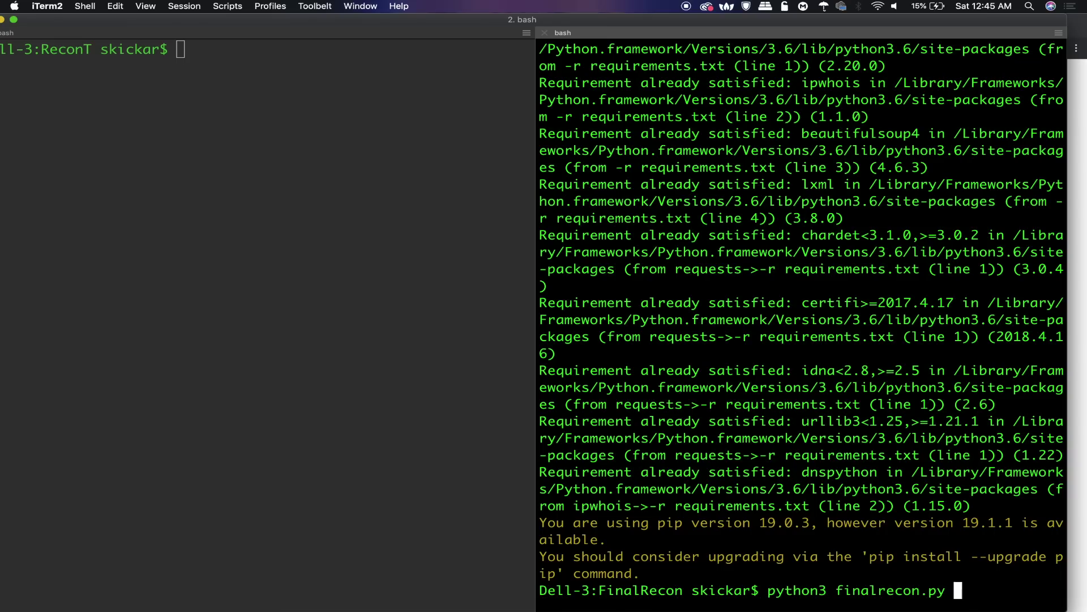
type("pasade")
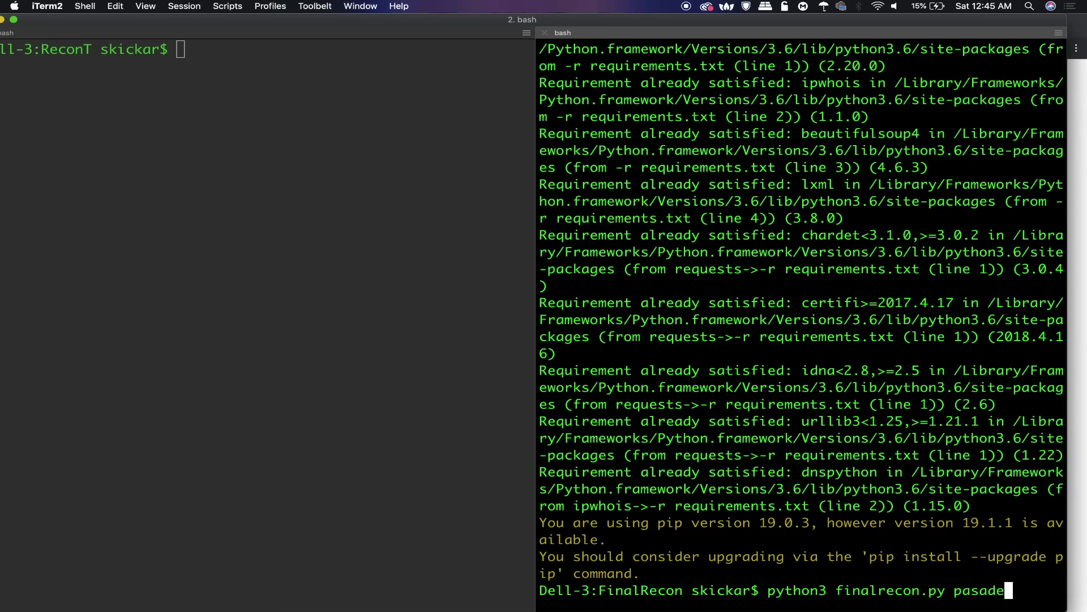
type("na.edu")
key("Return")
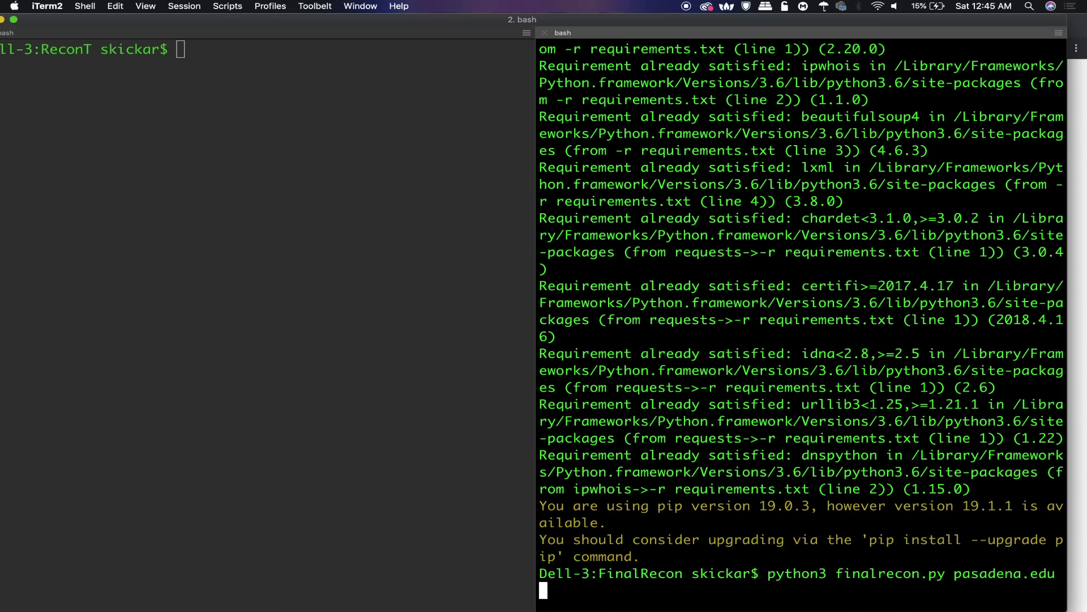
type("--")
key("super+Tab")
key("super+Tab")
type("fu")
type("ll")
key("Return")
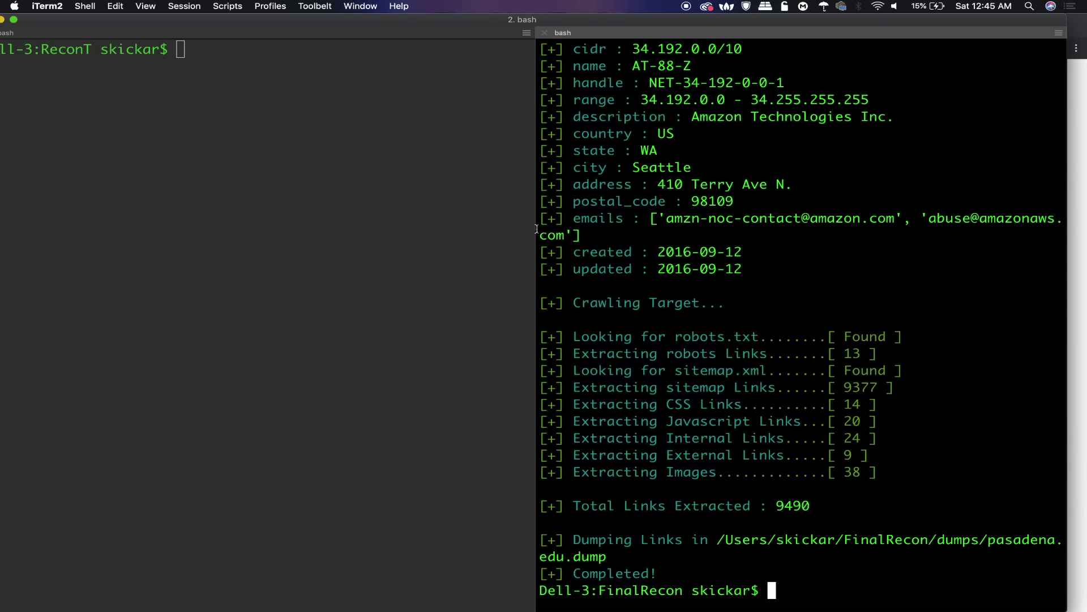
left_click_drag(535, 230, 206, 236)
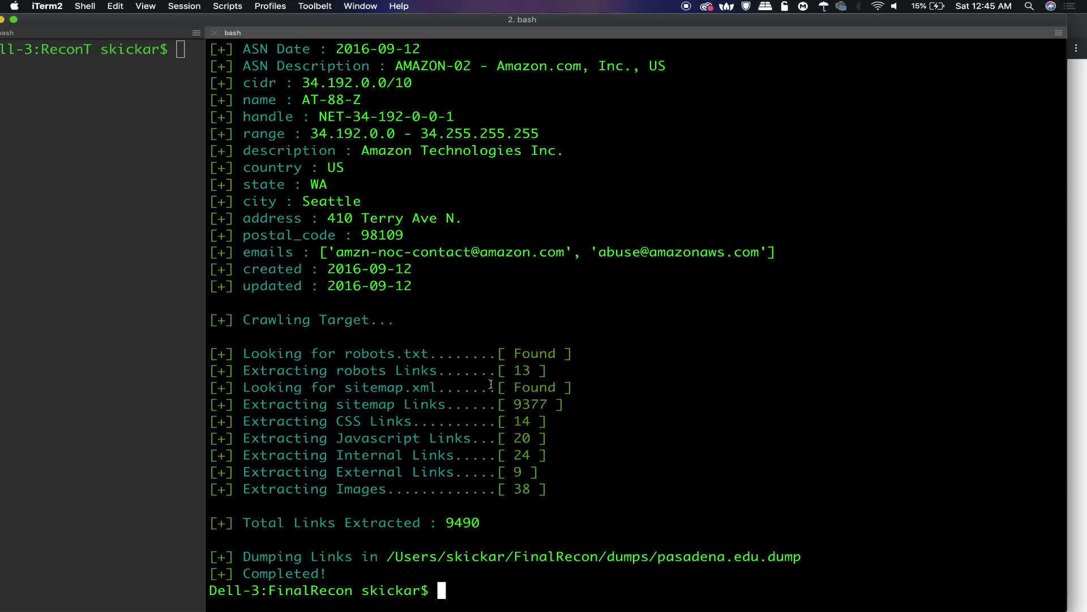
scroll(491, 383, "down", 2)
scroll(488, 455, "up", 3)
scroll(489, 456, "up", 1)
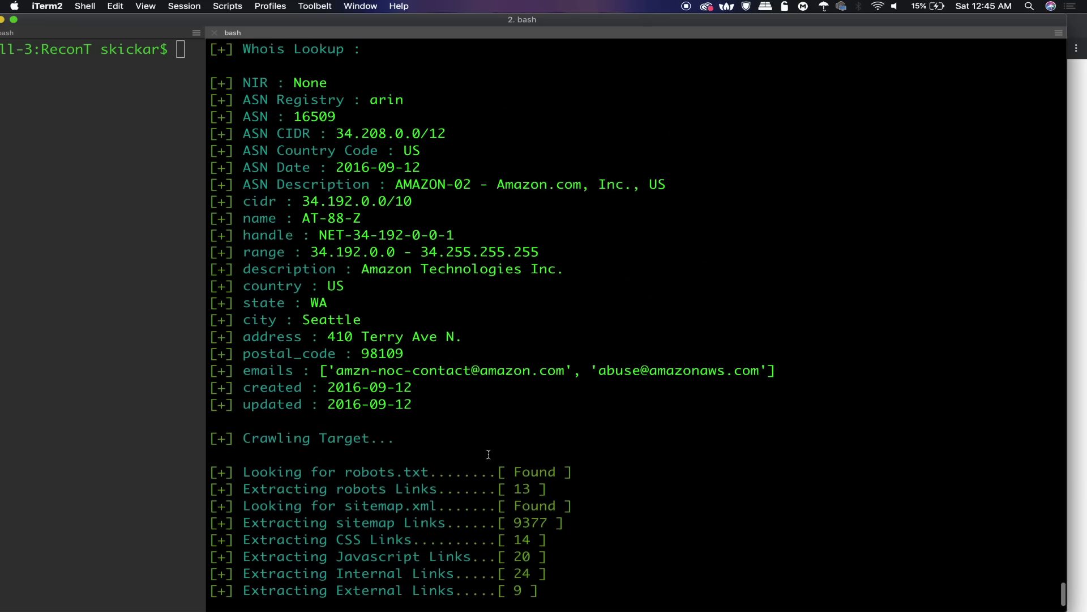
scroll(488, 456, "up", 2)
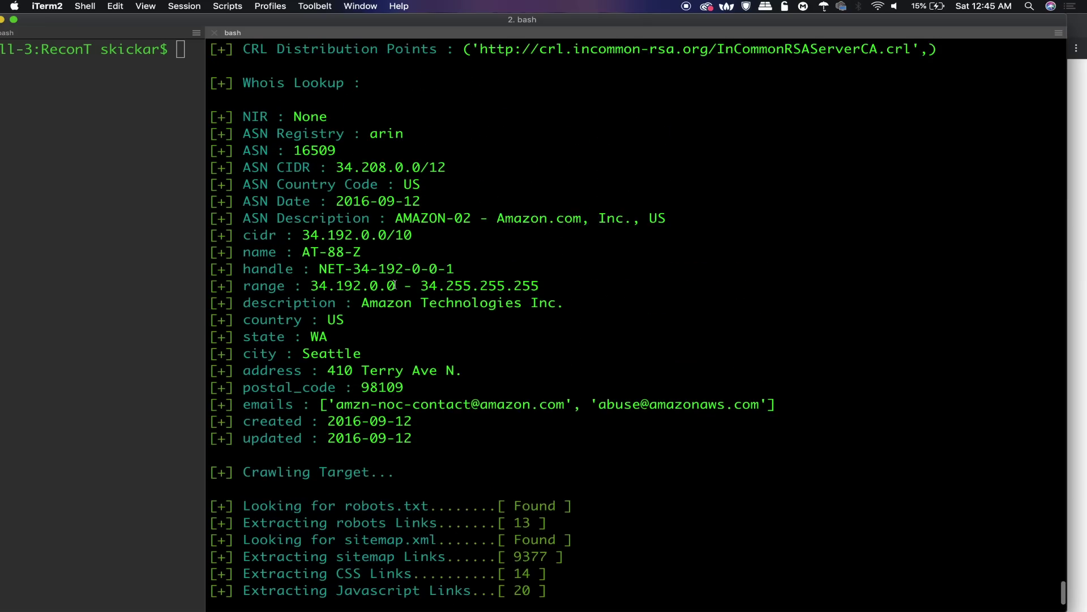
scroll(395, 284, "up", 5)
scroll(395, 284, "up", 3)
scroll(394, 284, "up", 3)
scroll(395, 285, "up", 3)
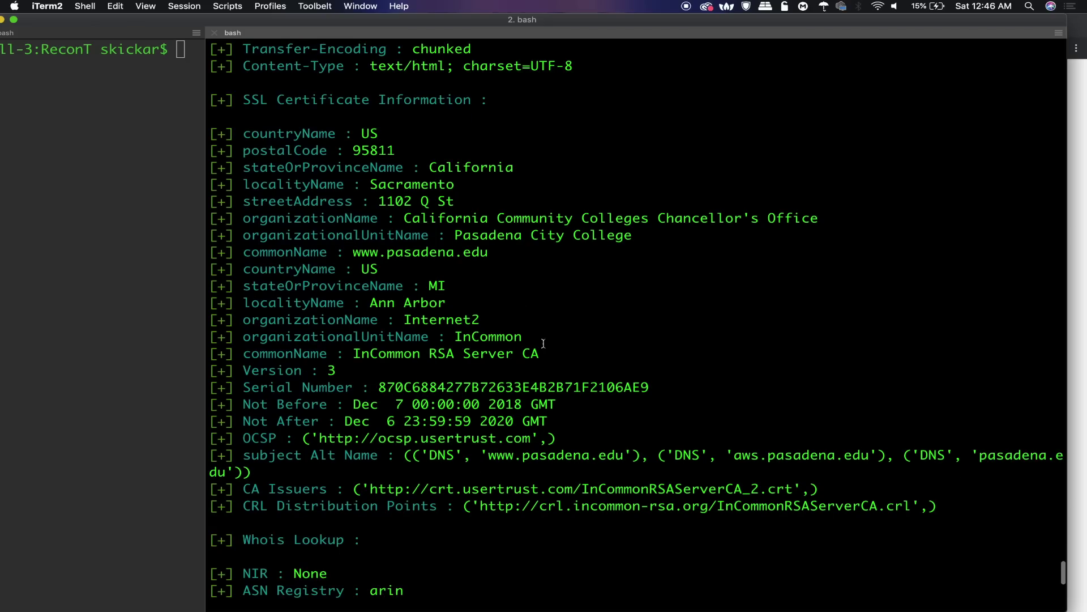
scroll(490, 456, "up", 2)
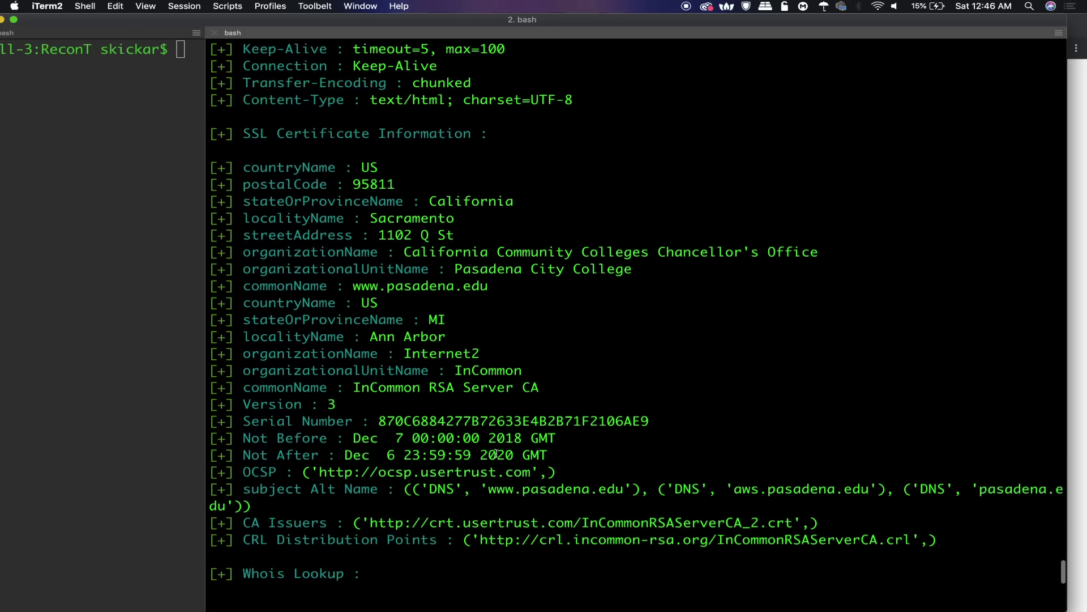
scroll(493, 455, "up", 5)
scroll(495, 454, "up", 2)
scroll(497, 454, "up", 1)
scroll(497, 455, "up", 2)
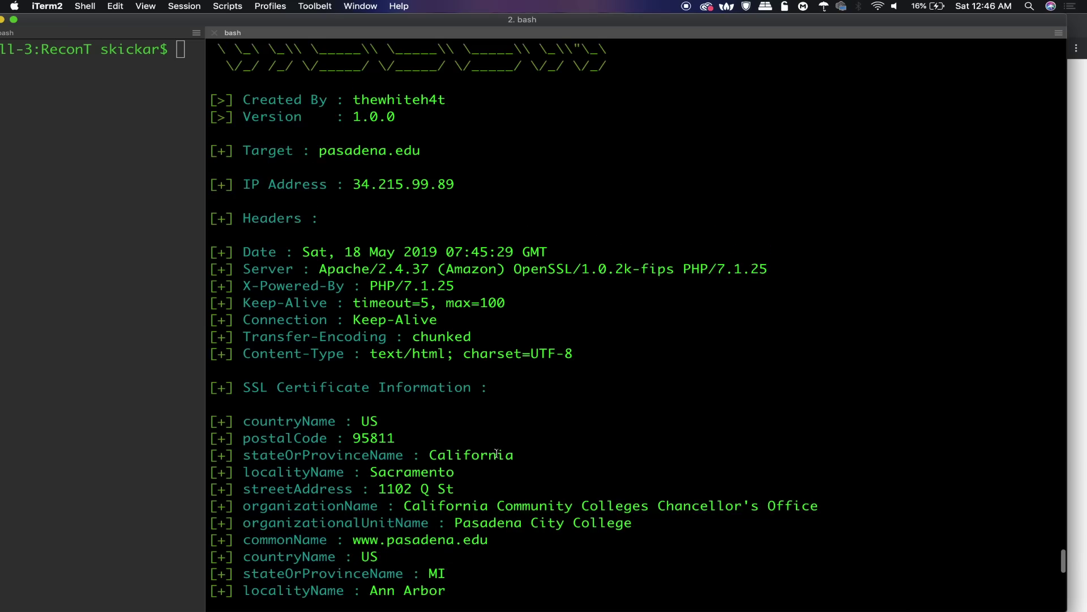
scroll(497, 456, "up", 2)
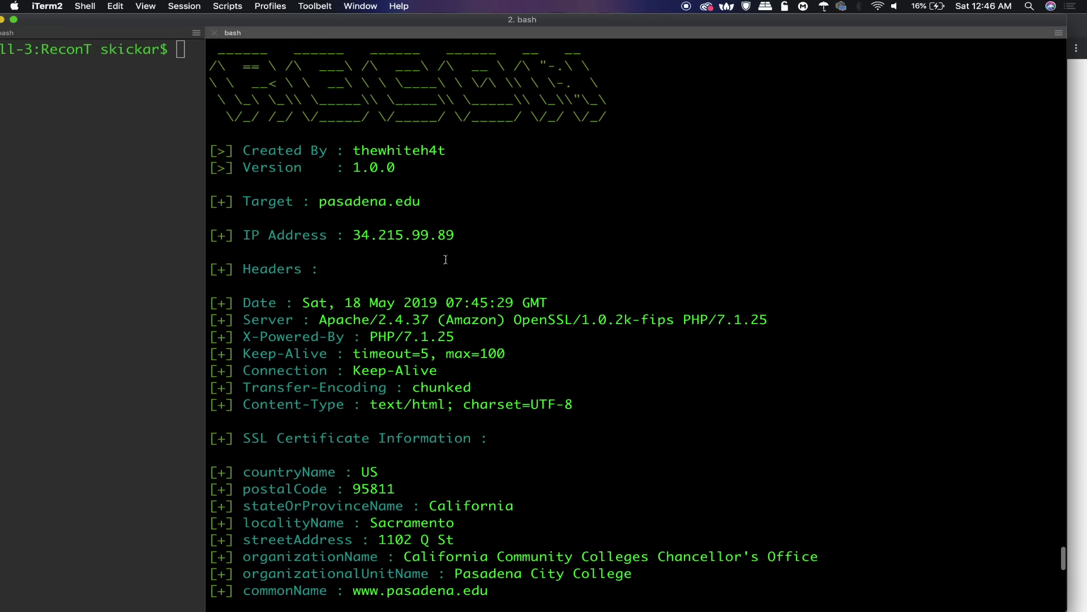
scroll(472, 464, "down", 5)
scroll(472, 464, "up", 3)
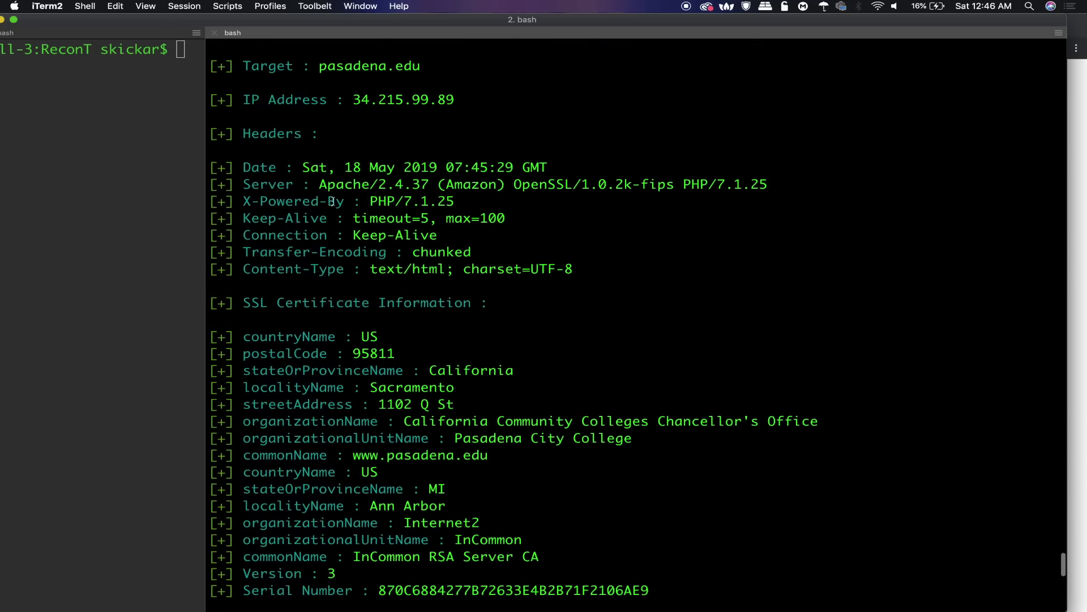
scroll(682, 267, "down", 1)
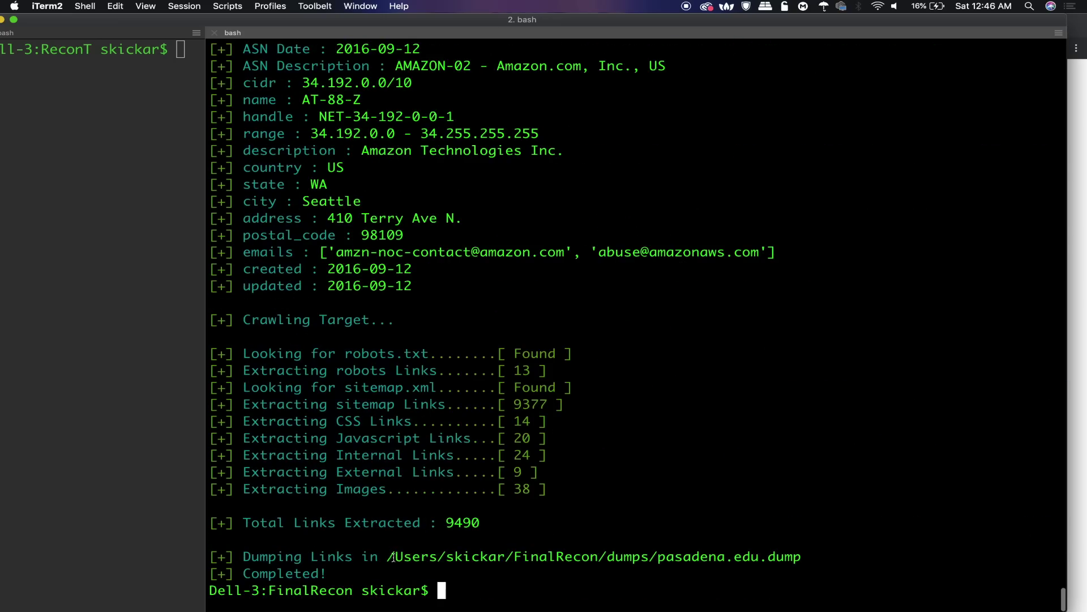
Select the dump path /Users/skickar/FinalRecon/dumps/pasadena.edu.dump in the scan output
left_click_drag(387, 557, 802, 557)
left_click_drag(390, 557, 801, 556)
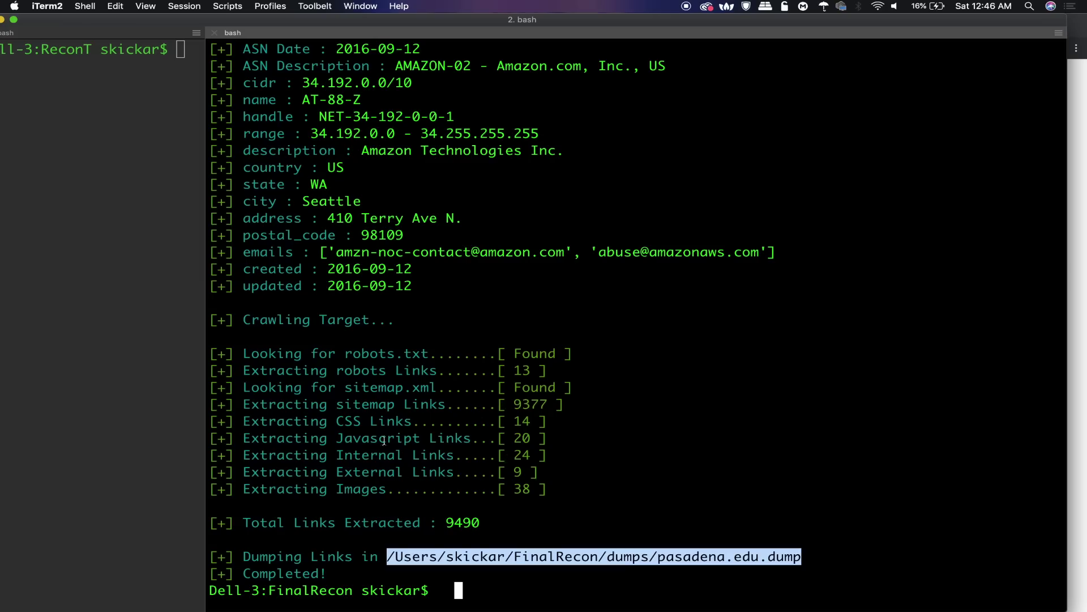
Copy the dump path and open pasadena.edu.dump with 'nano' plus the pasted path
right_click(516, 558)
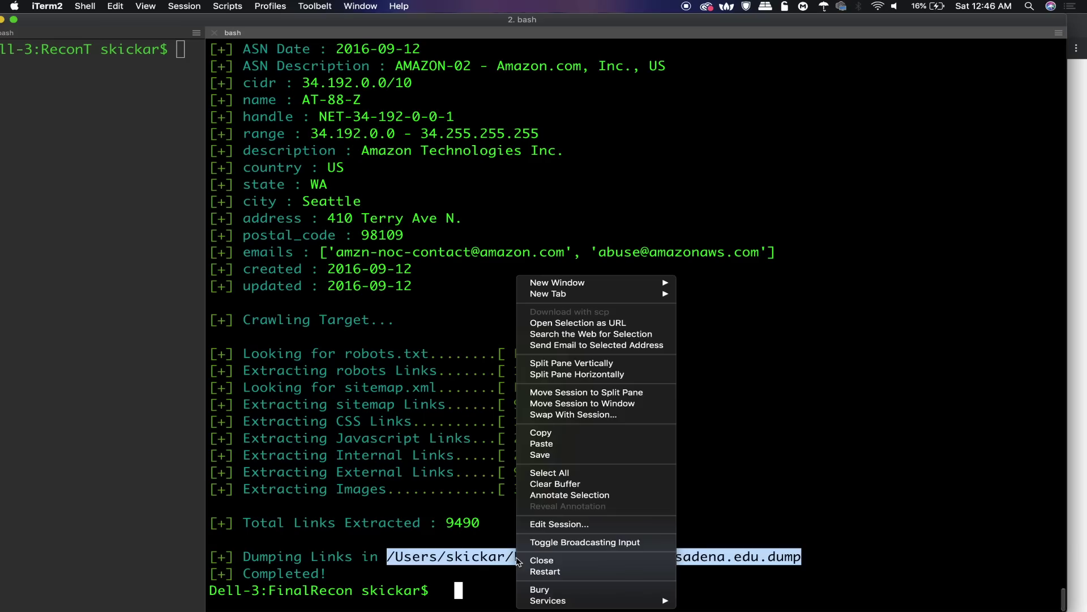
left_click(543, 433)
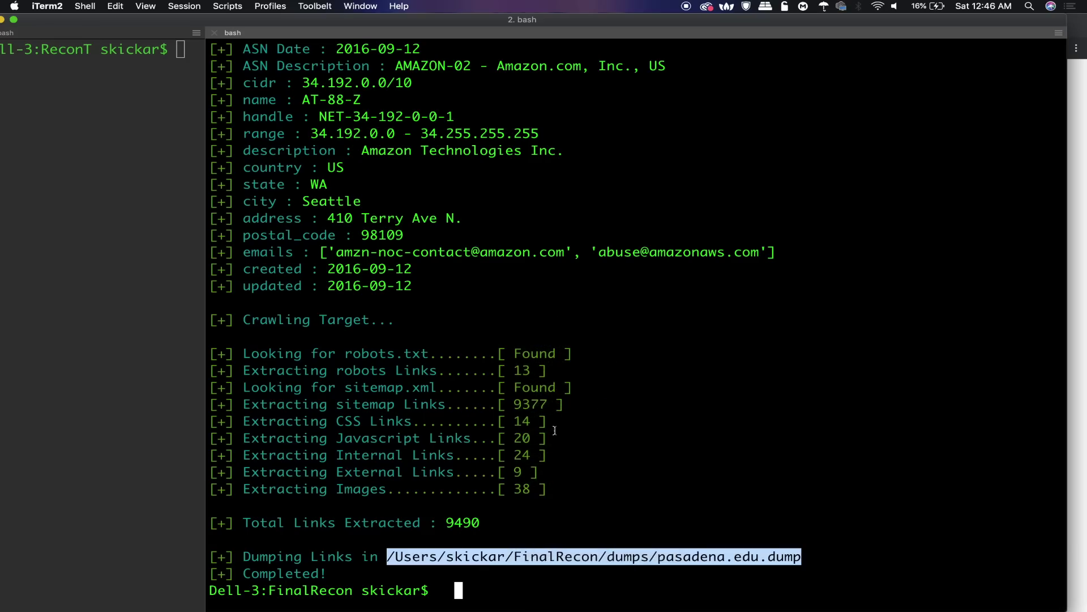
left_click(536, 455)
type("na")
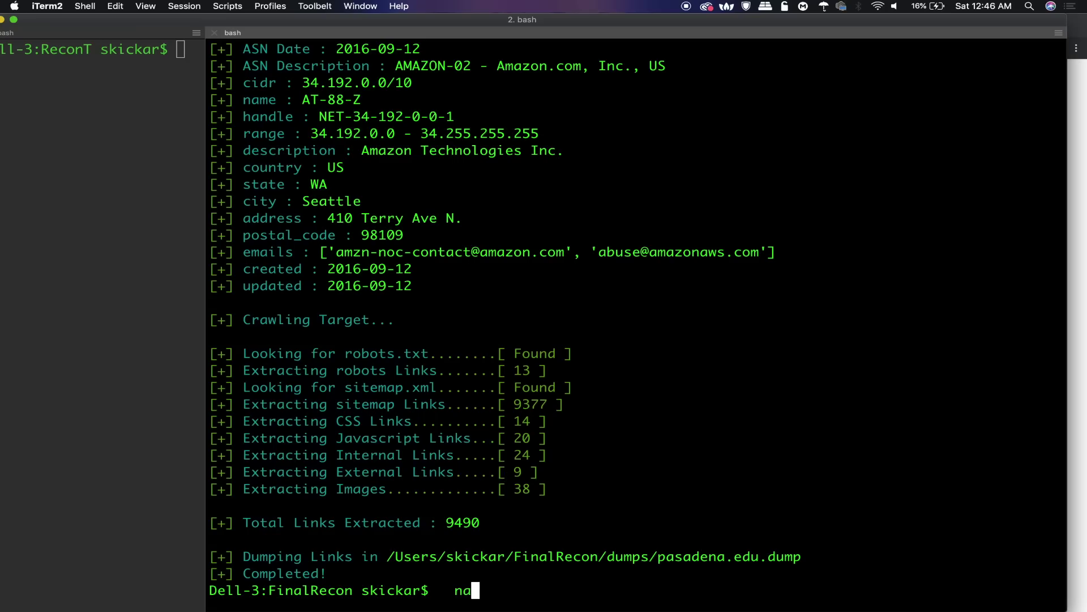
type("no")
key("super+v")
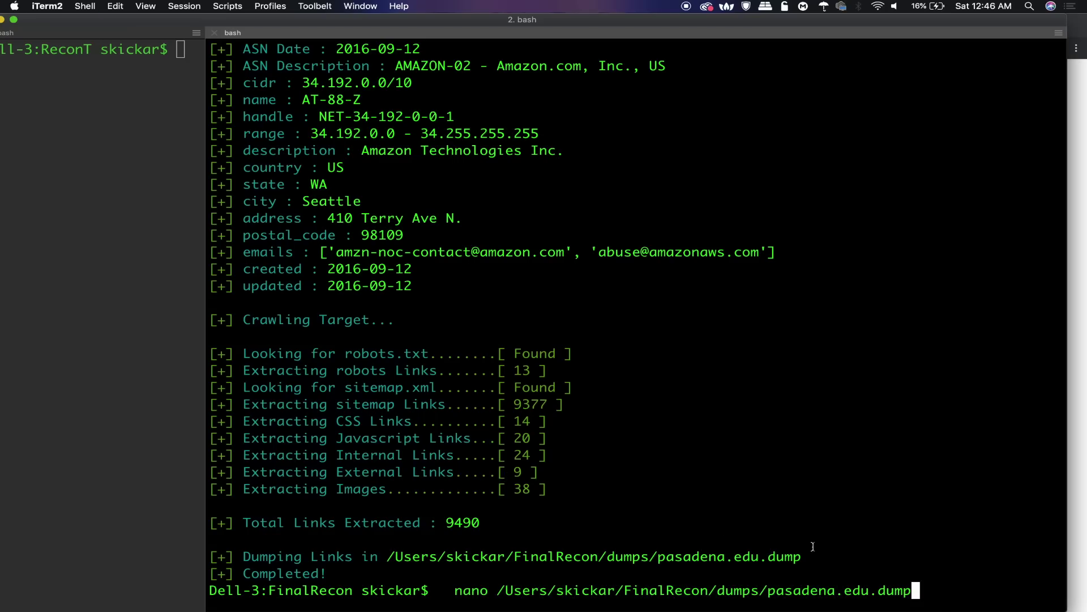
key("Return")
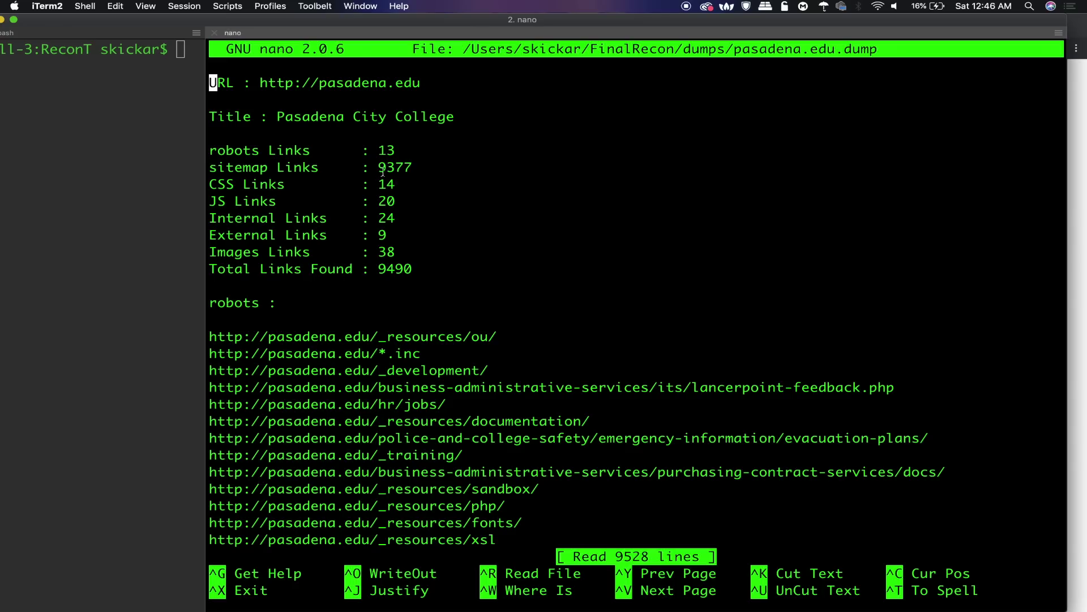
Browse the dump's robots, sitemap and image links in nano, then exit with Ctrl+X
key("Down")
key("Down")
key("Down")
key("Down")
key("Down")
key("Down")
key("Down")
key("Down")
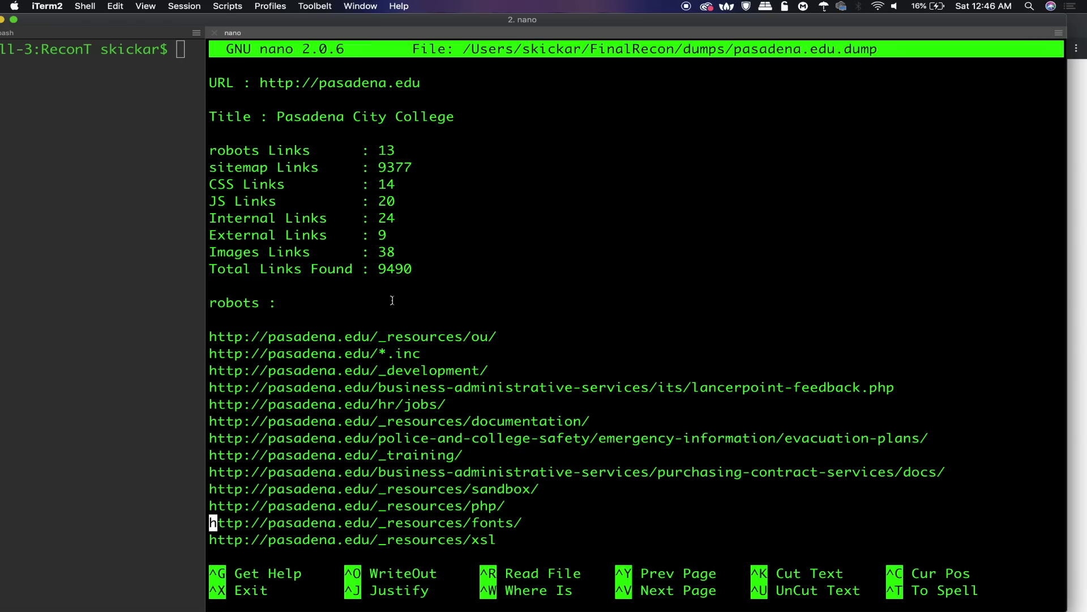
key("Down")
key("Down")
key("Down")
key("Up")
key("Up")
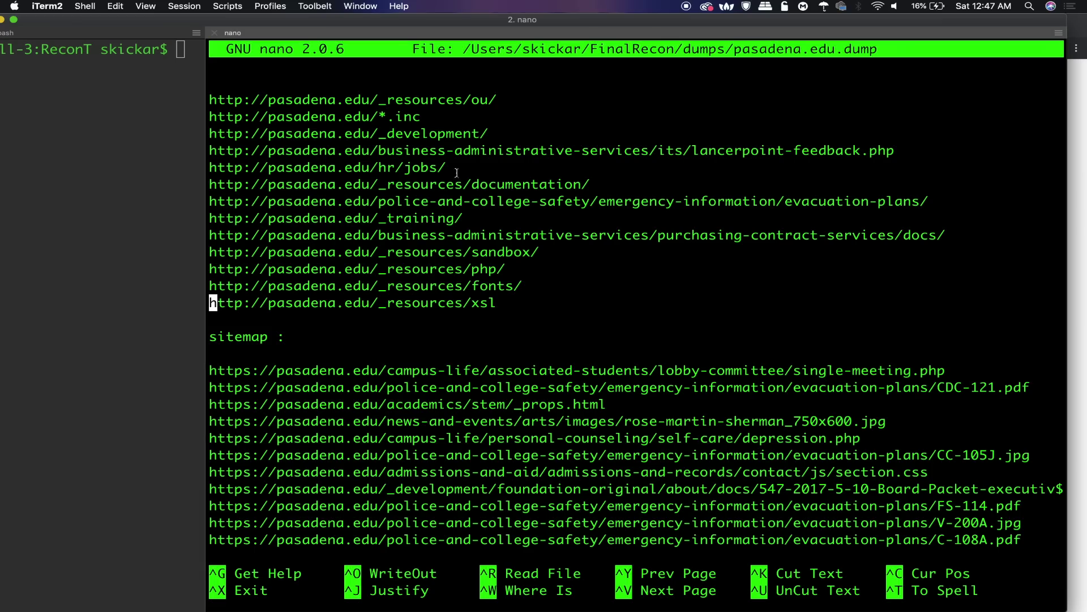
key("Down")
key("Down")
key("Down")
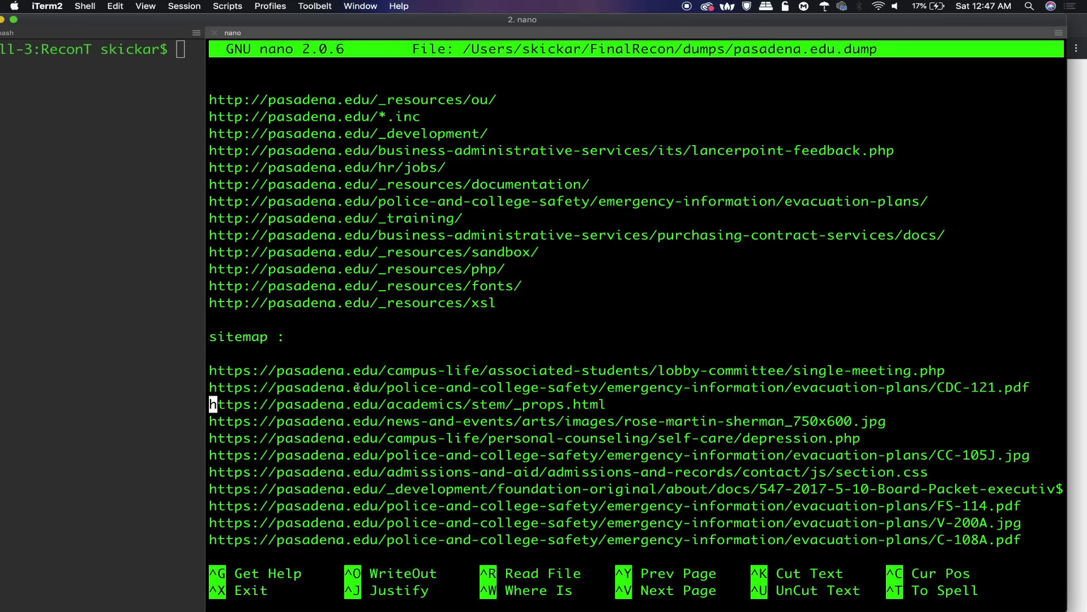
scroll(353, 388, "down", 5)
scroll(354, 388, "down", 5)
scroll(353, 388, "down", 5)
scroll(354, 388, "down", 5)
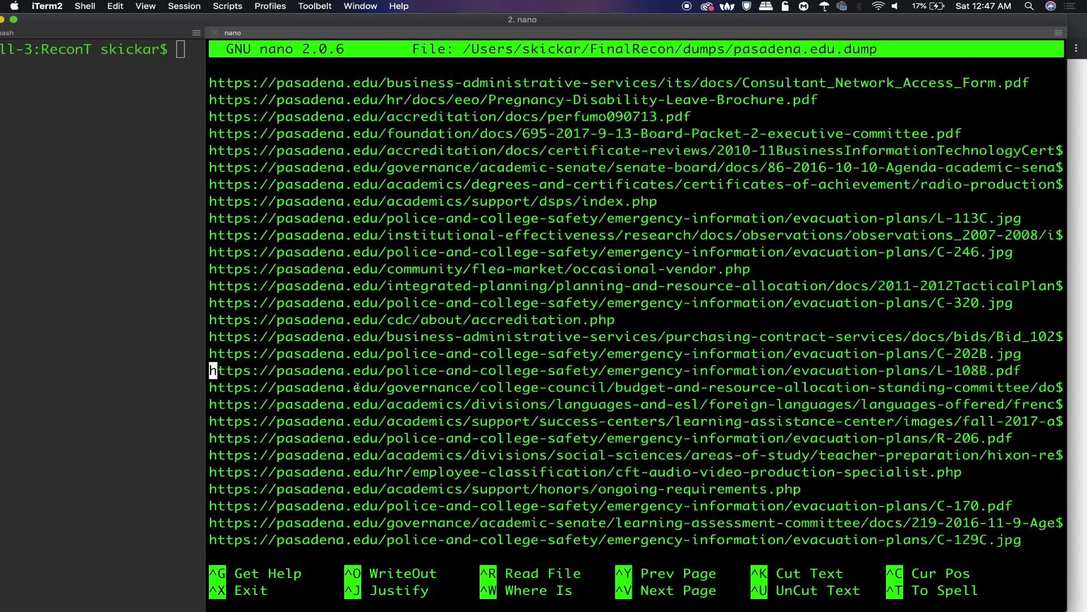
scroll(354, 388, "down", 5)
scroll(354, 388, "down", 5)
scroll(353, 387, "down", 5)
scroll(353, 388, "down", 3)
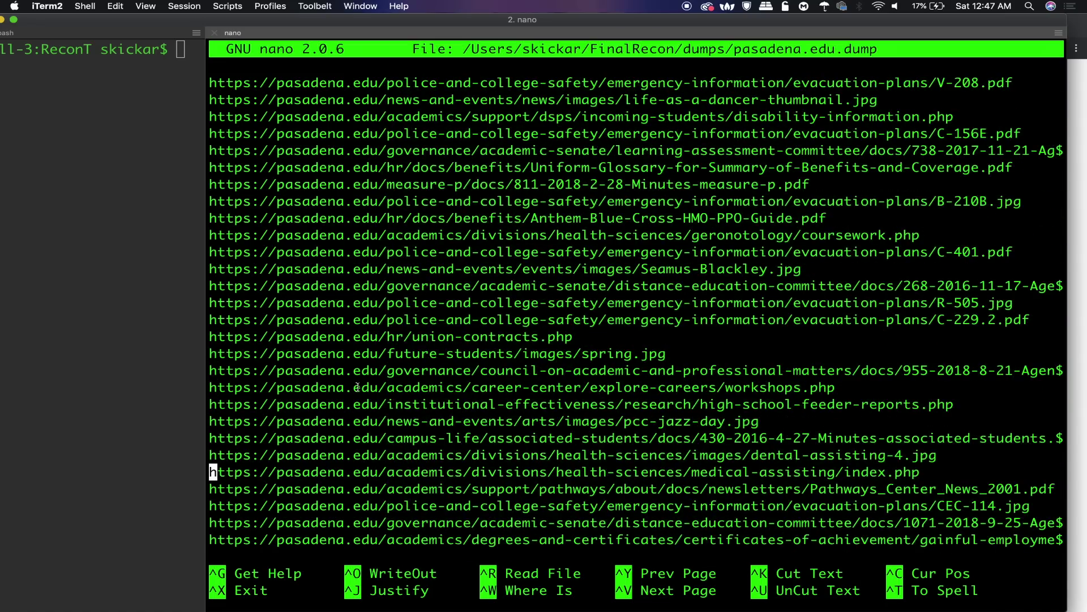
scroll(427, 387, "down", 5)
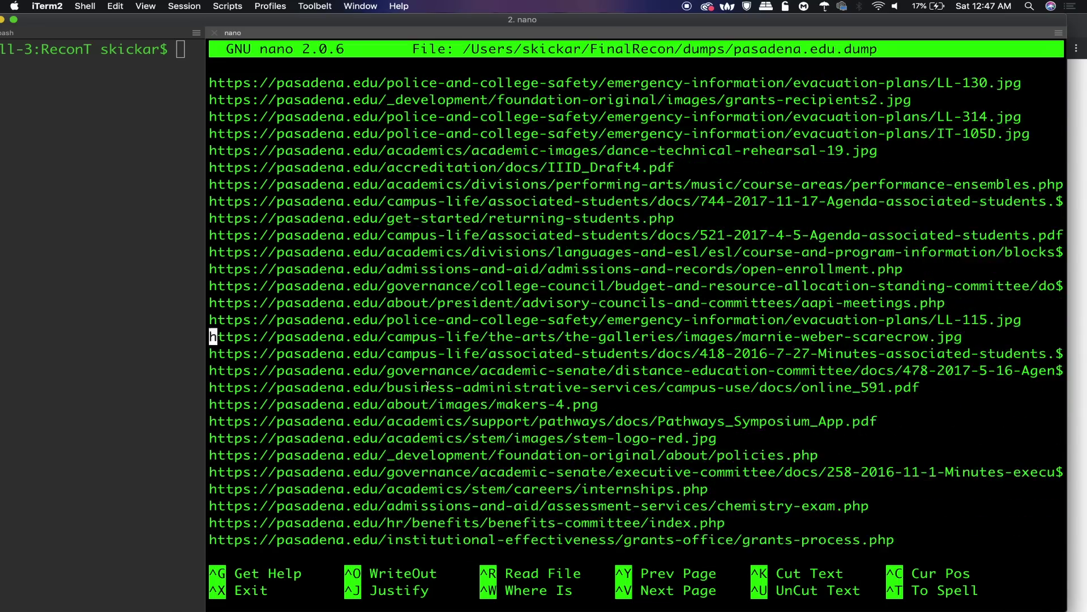
scroll(426, 388, "down", 5)
scroll(427, 387, "down", 5)
scroll(427, 388, "down", 5)
scroll(427, 388, "down", 5)
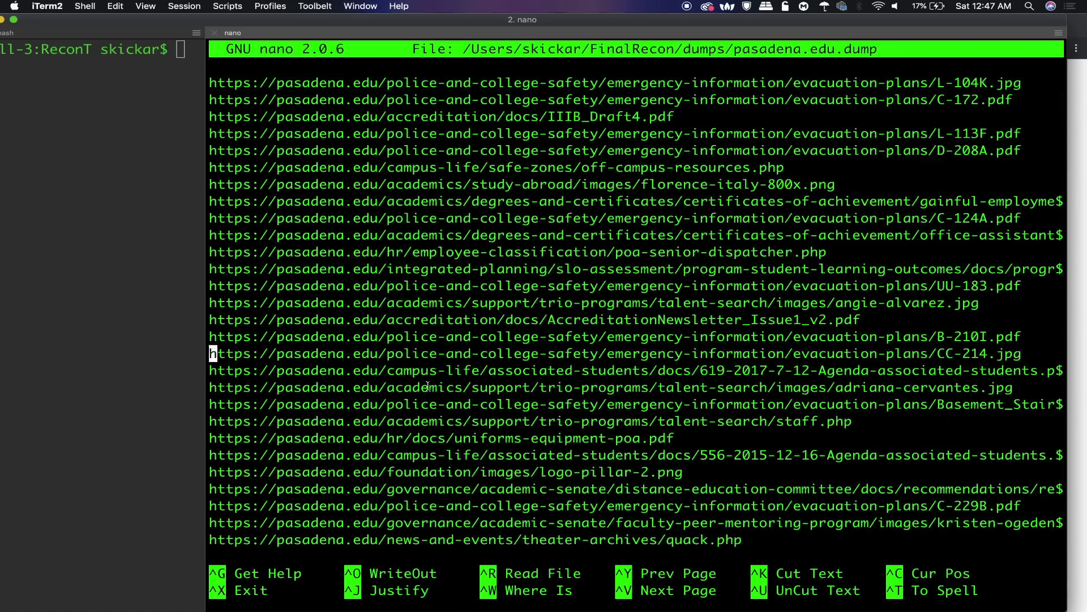
scroll(426, 387, "down", 5)
scroll(427, 388, "down", 5)
scroll(426, 387, "down", 5)
scroll(427, 388, "down", 5)
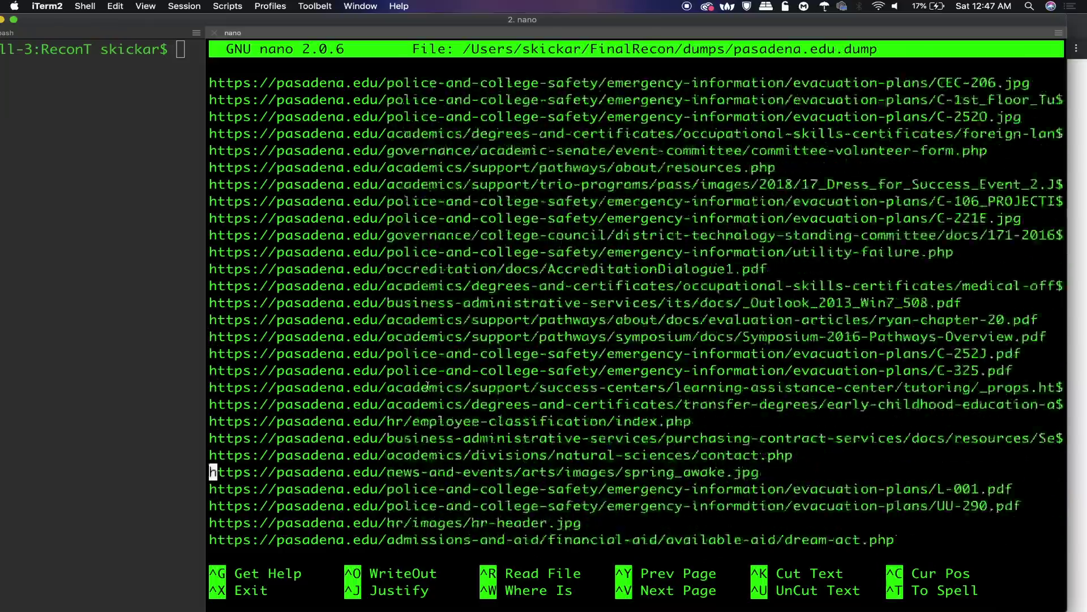
scroll(426, 388, "down", 5)
scroll(427, 388, "down", 5)
scroll(427, 387, "down", 5)
scroll(427, 387, "down", 5)
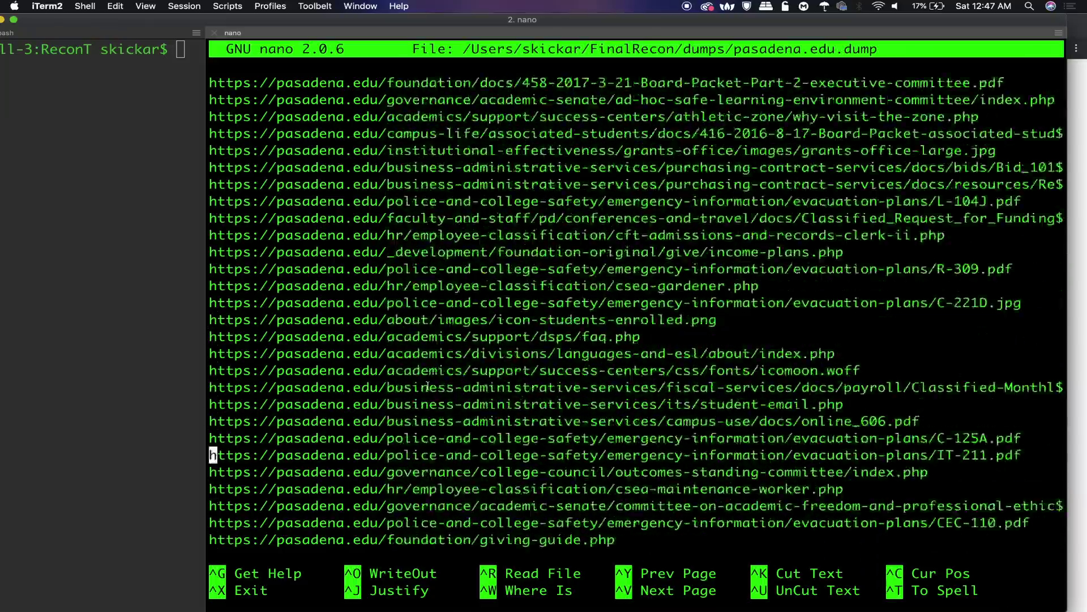
scroll(426, 387, "down", 5)
scroll(427, 388, "down", 5)
scroll(426, 388, "down", 5)
scroll(426, 387, "down", 5)
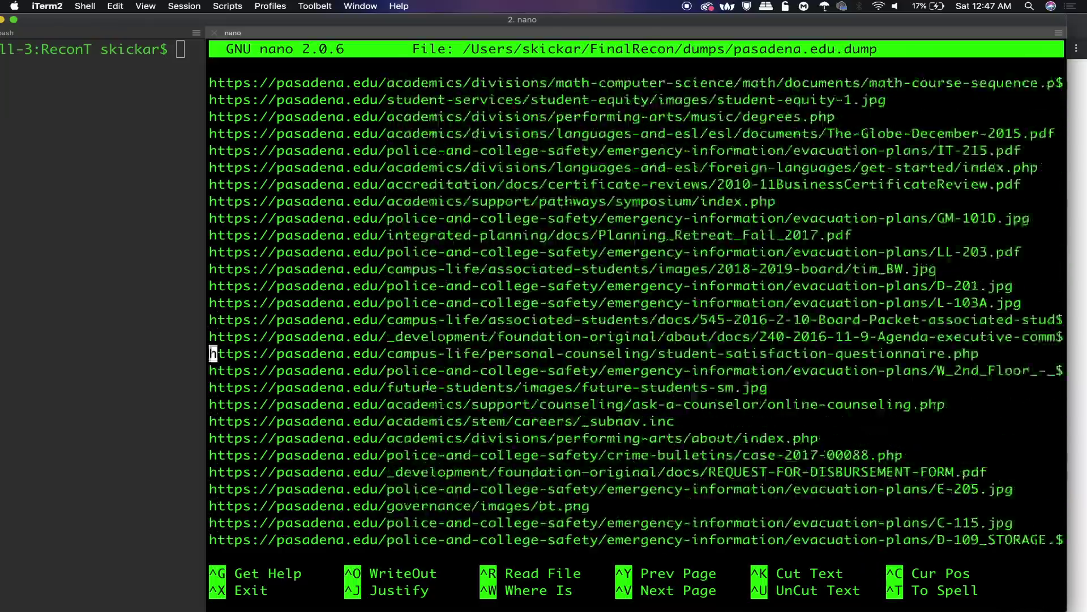
scroll(426, 388, "down", 5)
scroll(427, 387, "up", 5)
scroll(426, 388, "up", 5)
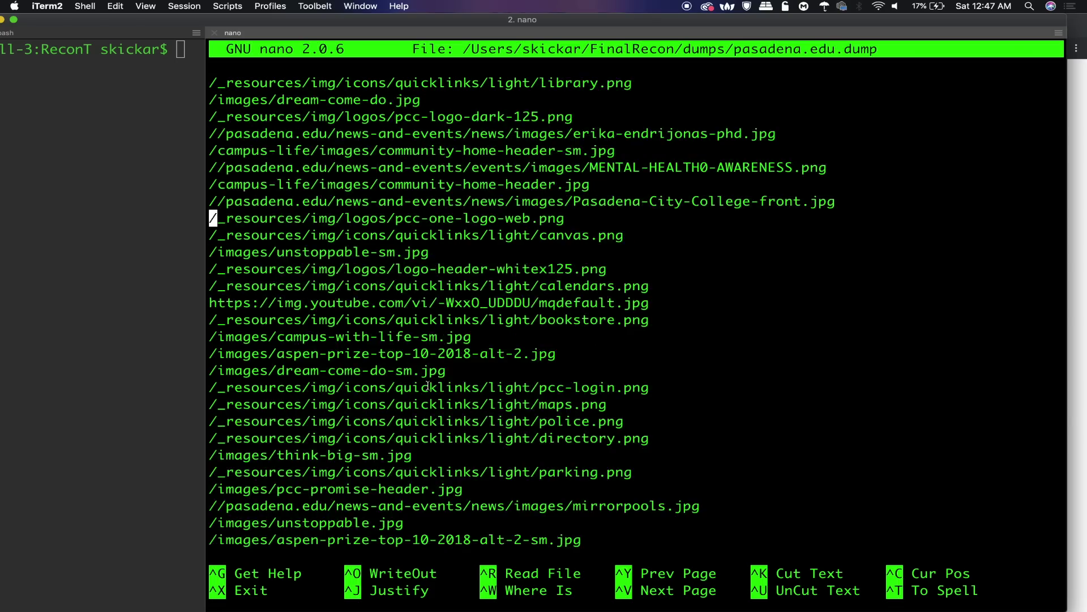
scroll(427, 387, "up", 5)
scroll(427, 387, "up", 5)
scroll(426, 387, "up", 5)
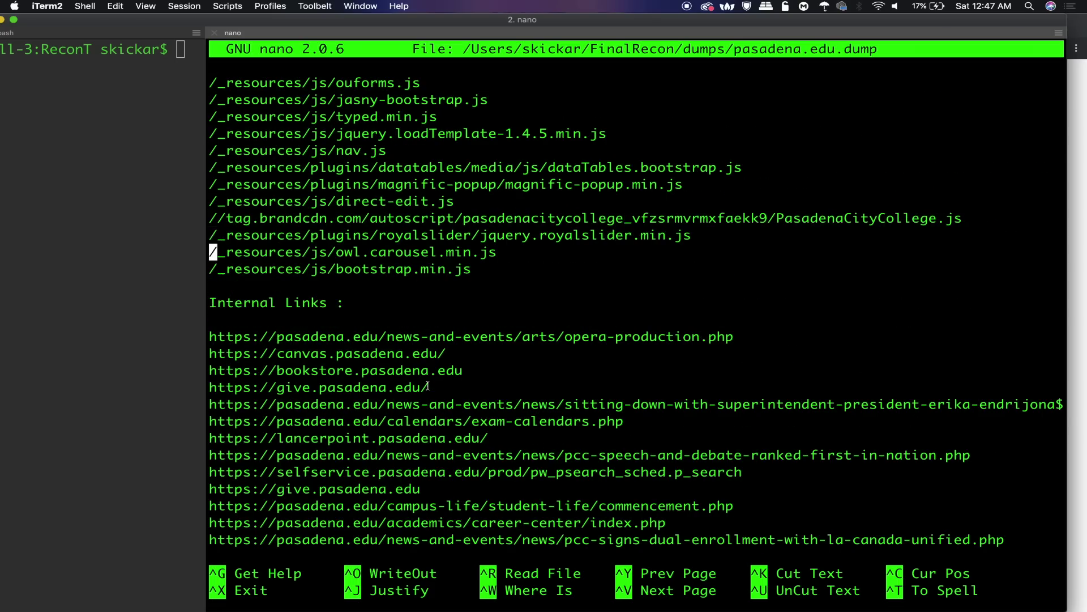
scroll(427, 388, "up", 2)
scroll(427, 388, "up", 5)
scroll(426, 387, "up", 4)
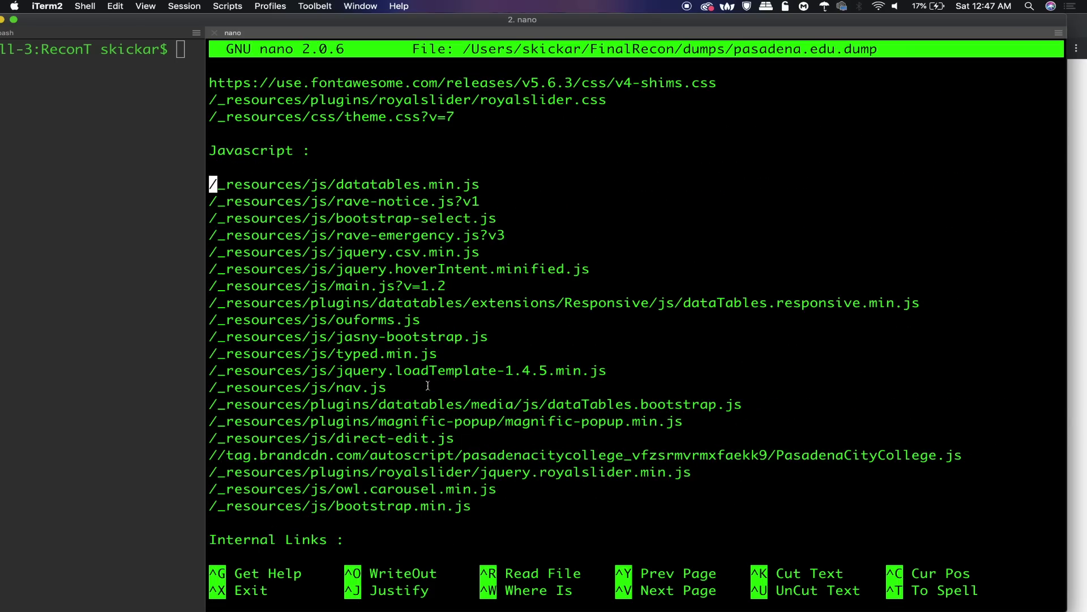
scroll(427, 387, "up", 5)
scroll(427, 388, "up", 2)
scroll(427, 387, "up", 2)
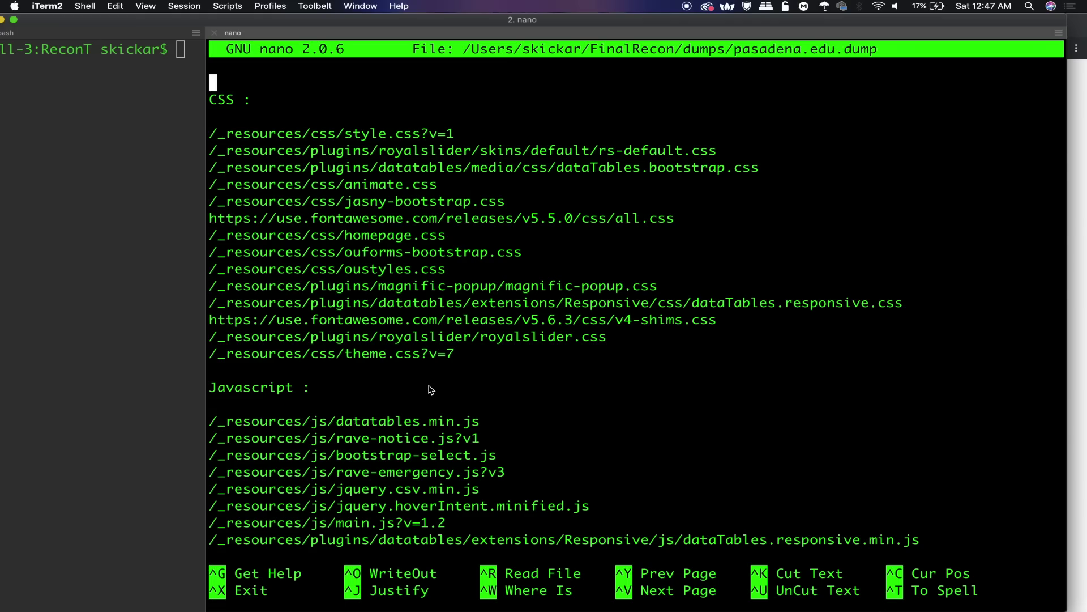
scroll(429, 387, "up", 5)
scroll(429, 387, "up", 5)
scroll(429, 388, "down", 10)
scroll(429, 388, "down", 5)
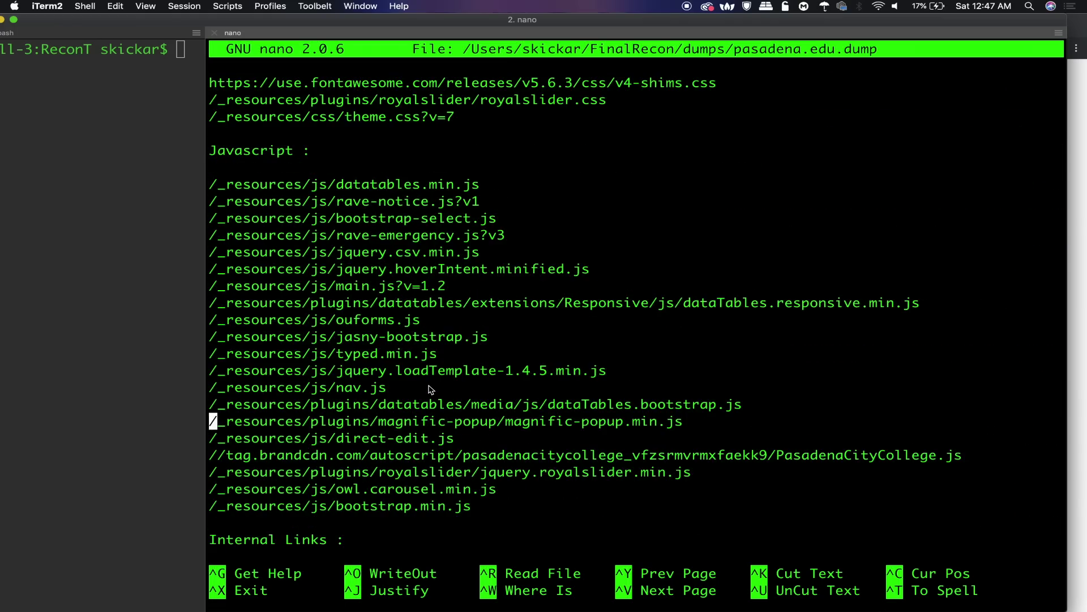
scroll(429, 387, "down", 5)
scroll(428, 387, "down", 7)
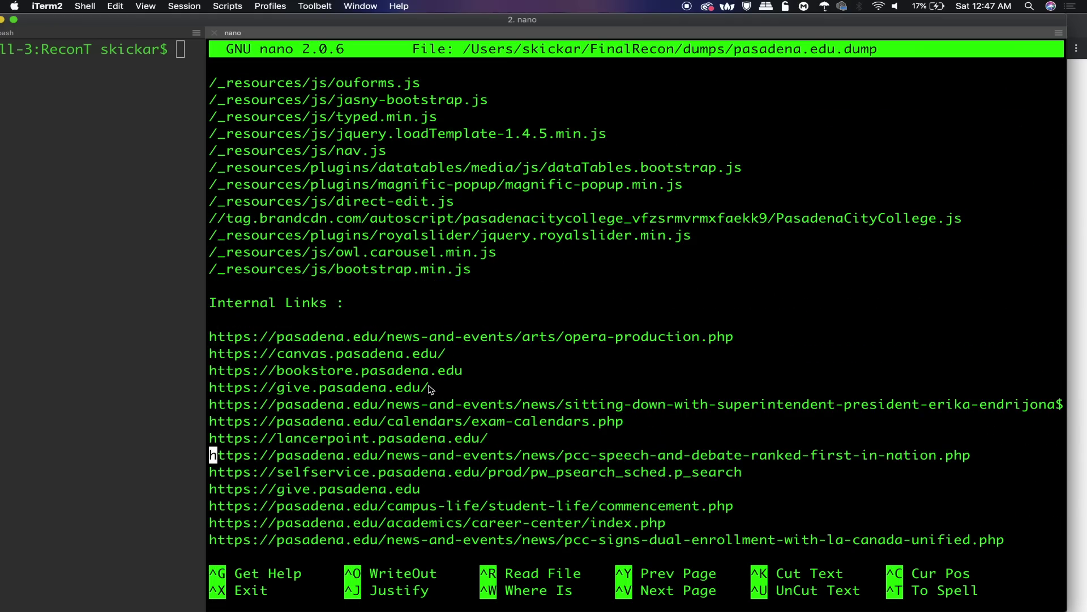
scroll(430, 387, "down", 4)
scroll(428, 387, "down", 5)
scroll(429, 387, "down", 7)
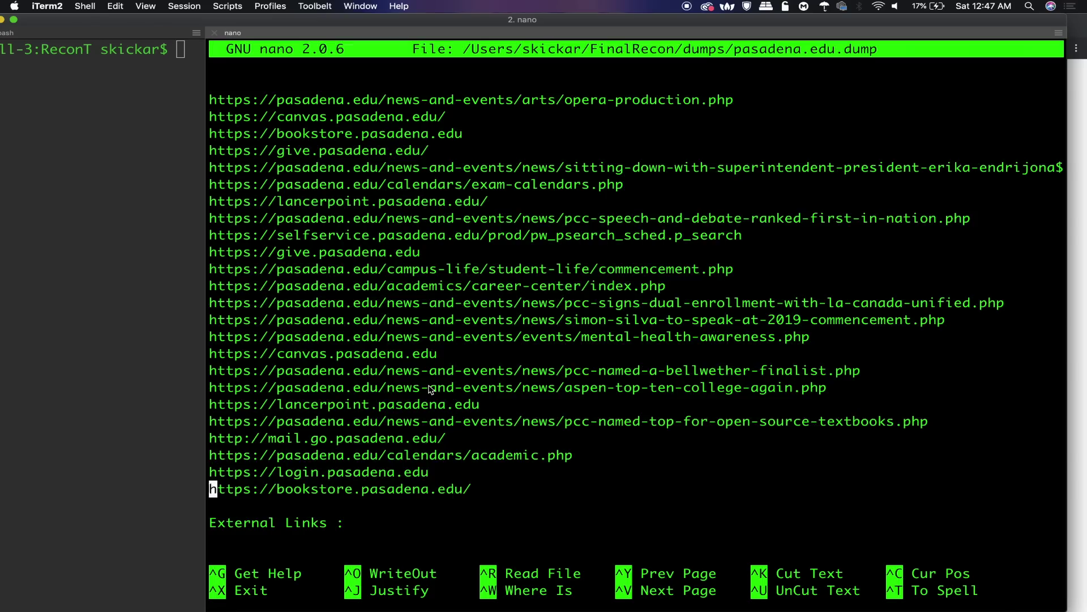
scroll(429, 387, "down", 5)
scroll(429, 388, "down", 2)
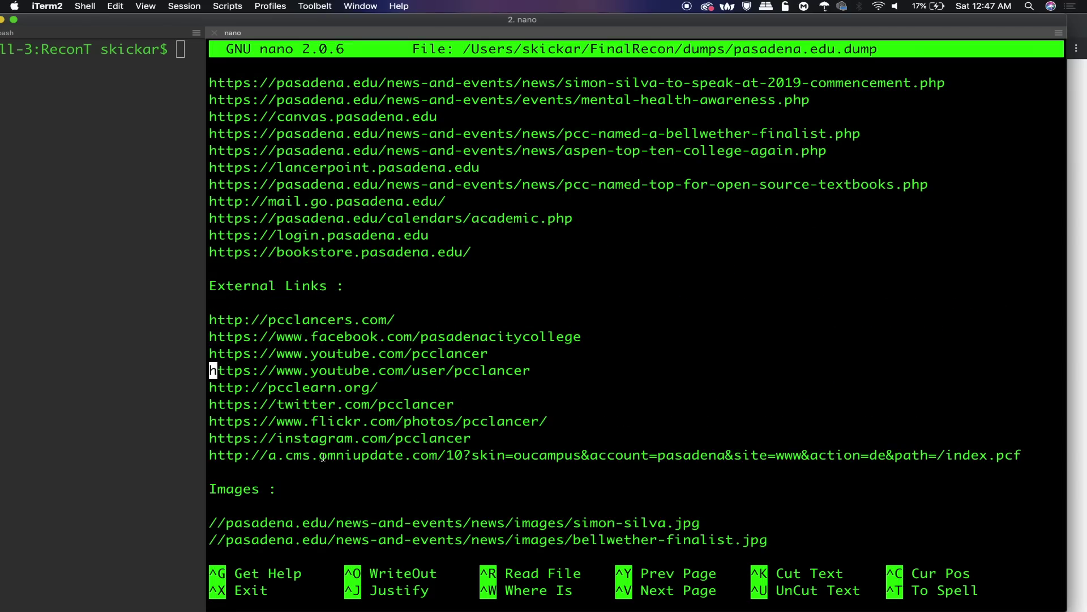
scroll(322, 481, "down", 7)
scroll(322, 482, "down", 7)
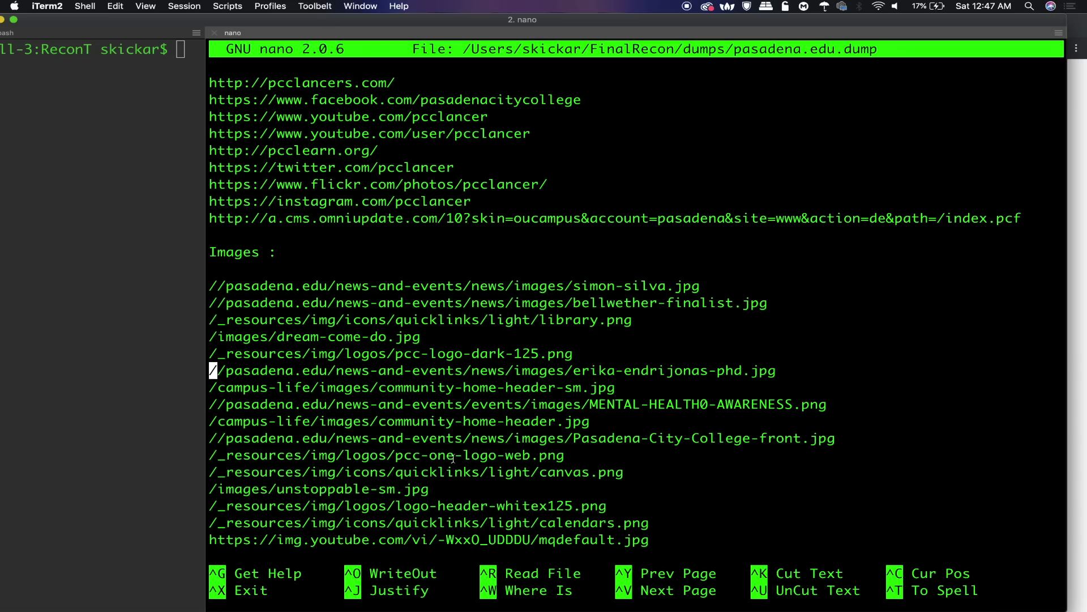
key("Down")
key("Down")
key("Down")
key("Down")
key("Down")
scroll(428, 285, "down", 7)
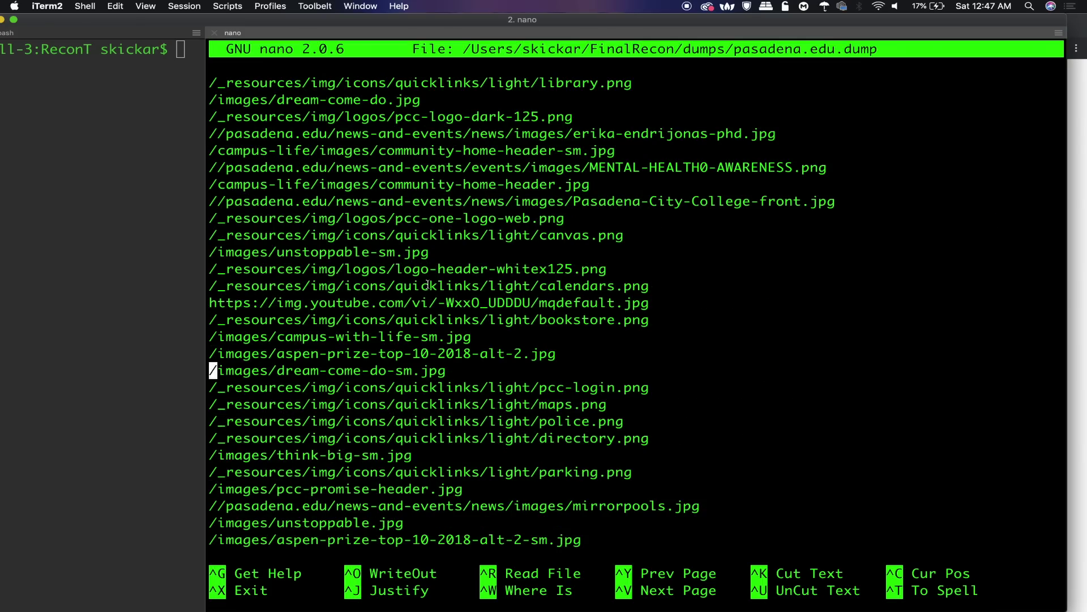
scroll(428, 286, "down", 5)
scroll(428, 286, "down", 1)
scroll(427, 285, "up", 14)
scroll(428, 285, "up", 2)
scroll(428, 286, "down", 7)
scroll(427, 286, "down", 6)
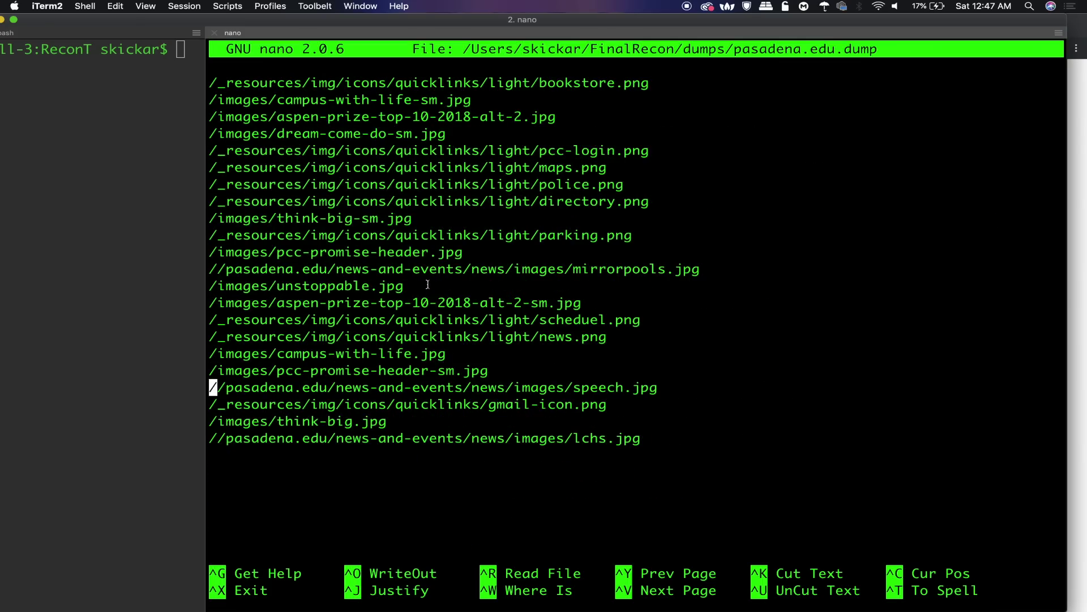
scroll(428, 286, "down", 2)
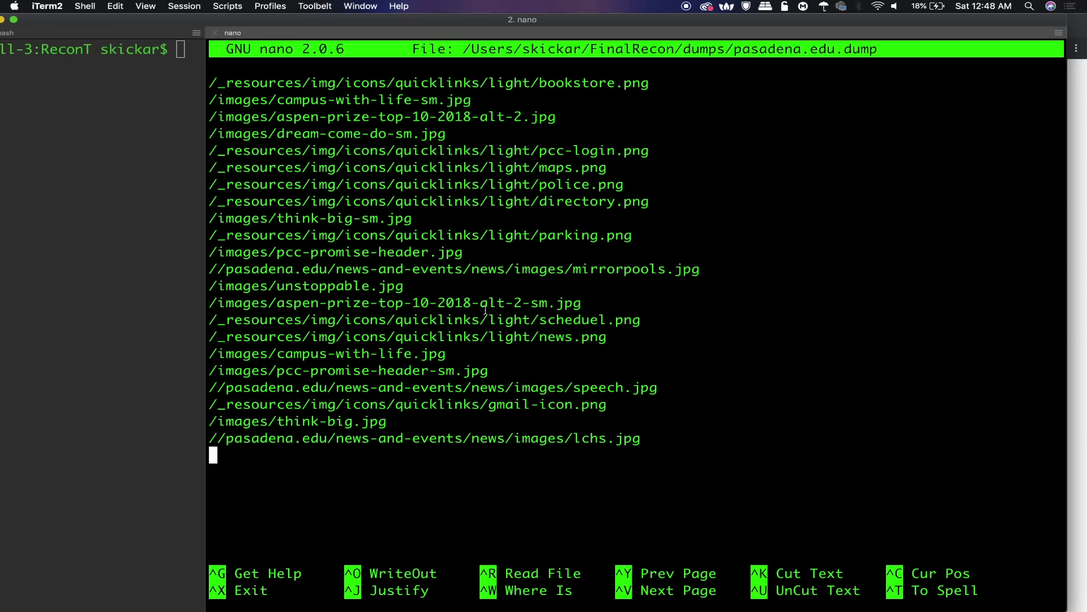
key("ctrl+x")
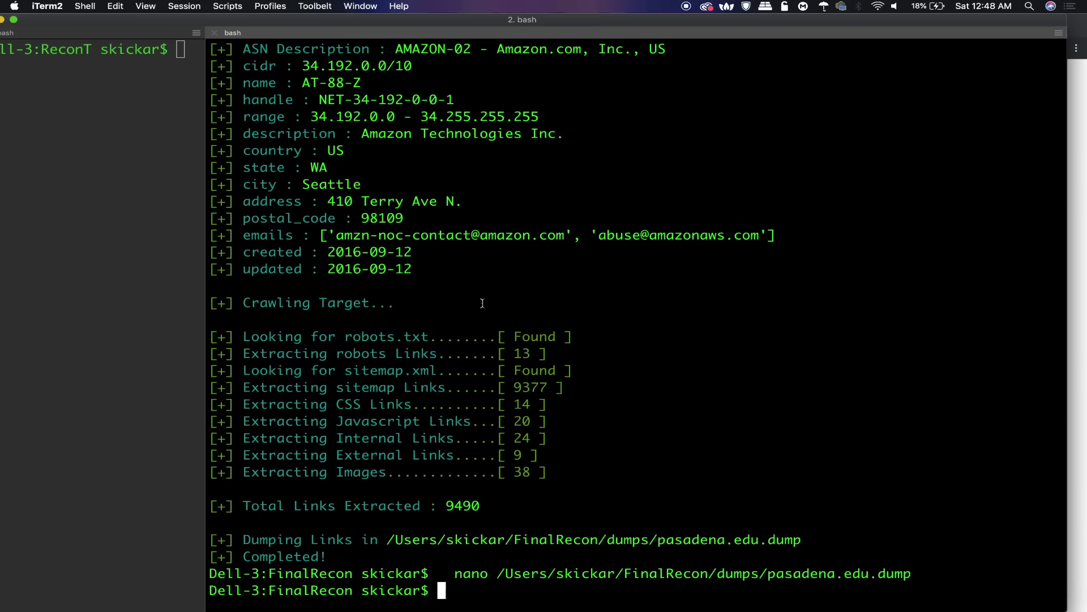
Widen and activate the left ReconT pane, then bring the FinalRecon GitHub page forward
mouse_move(204, 171)
left_mouse_down()
mouse_move(501, 216)
mouse_move(405, 216)
left_mouse_up()
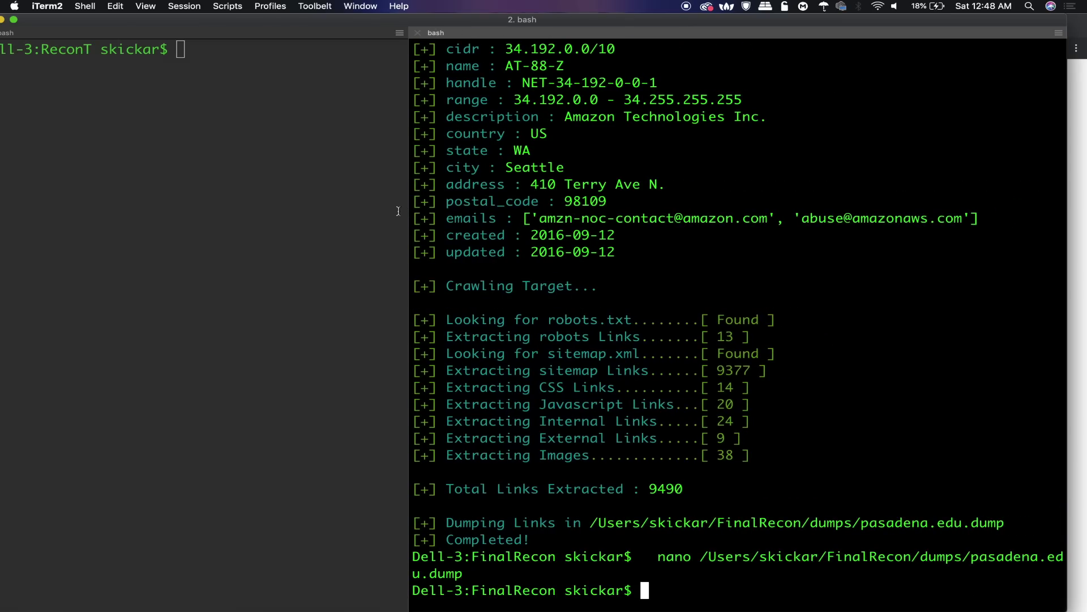
left_click_drag(376, 25, 435, 25)
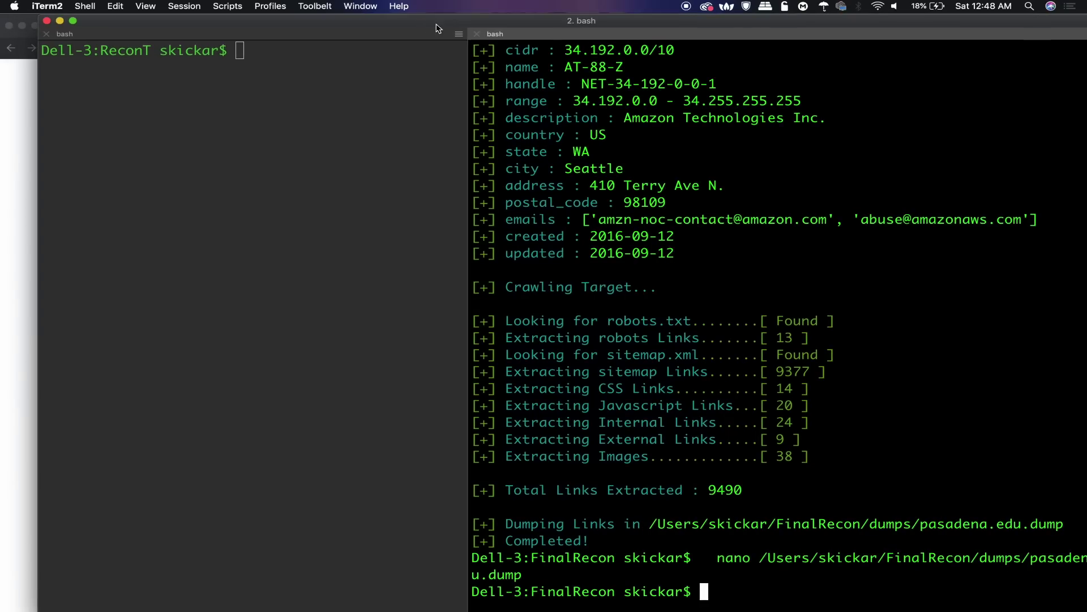
left_click(384, 122)
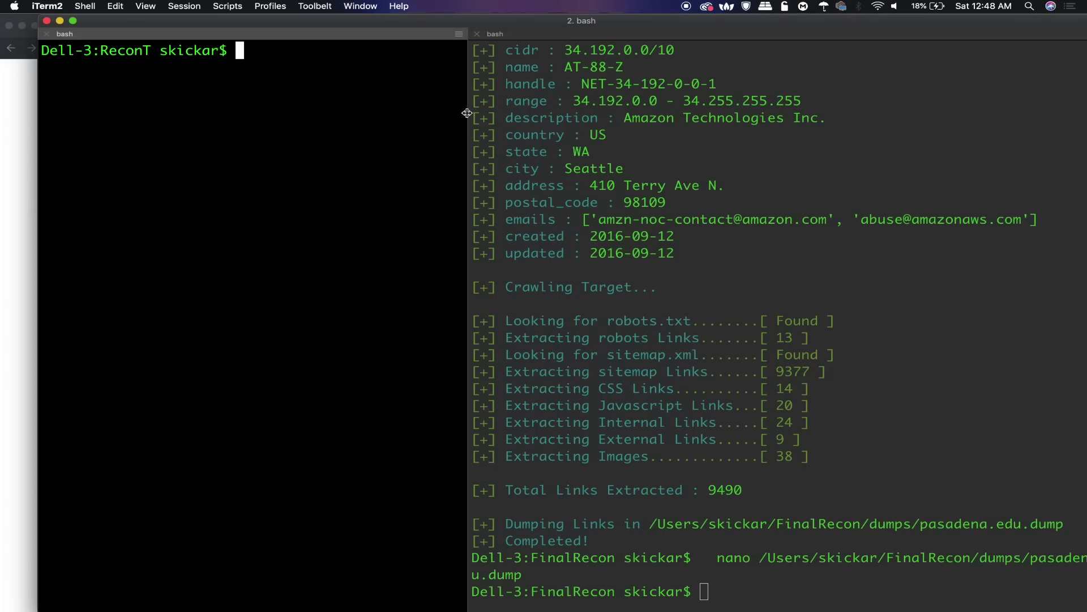
mouse_move(467, 112)
left_mouse_down()
mouse_move(844, 128)
mouse_move(834, 125)
left_mouse_up()
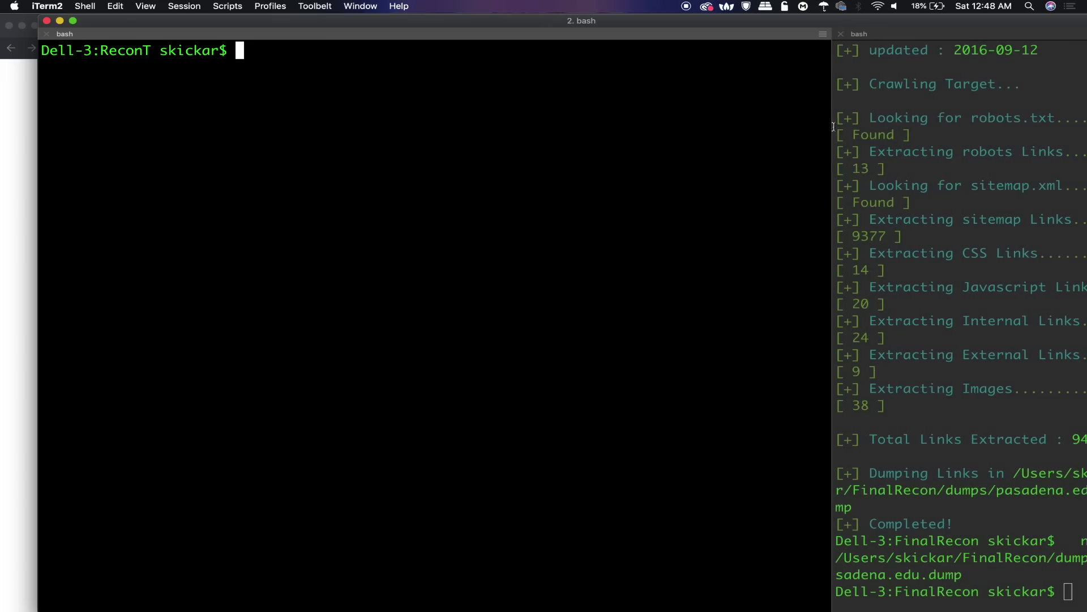
left_click(30, 195)
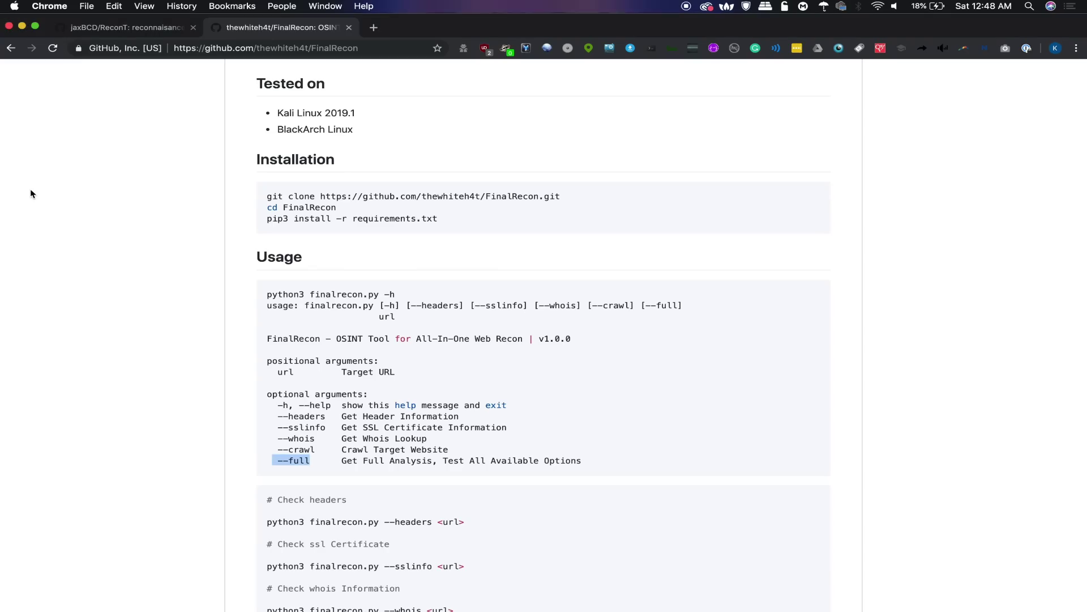
Copy ReconT's HTTPS clone URL from Clone or download and return to iTerm2
left_click(130, 33)
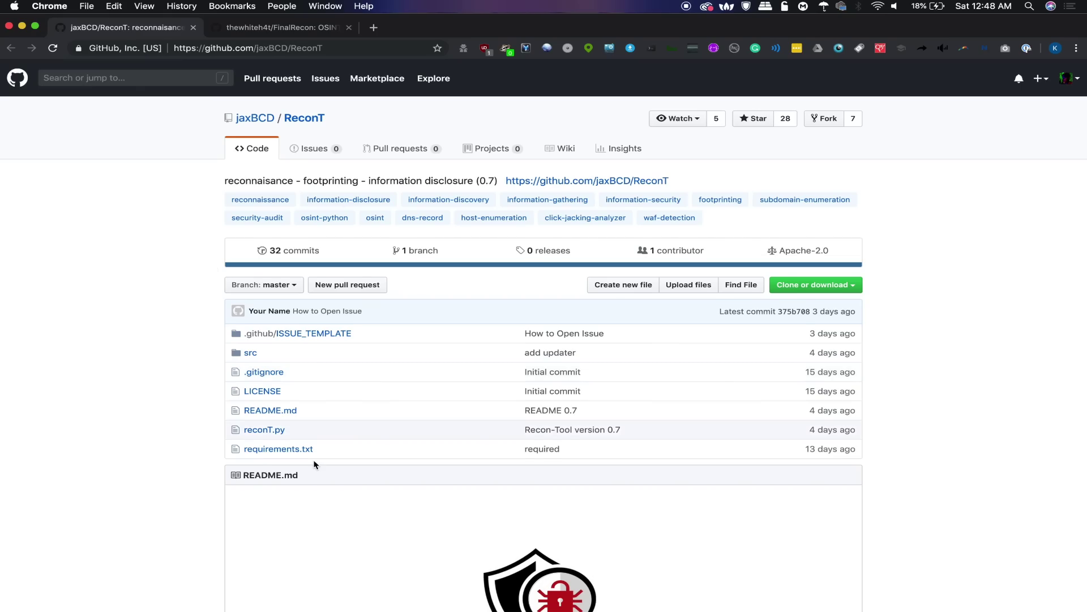
scroll(314, 459, "down", 5)
scroll(313, 461, "down", 5)
scroll(314, 465, "up", 2)
scroll(314, 465, "up", 4)
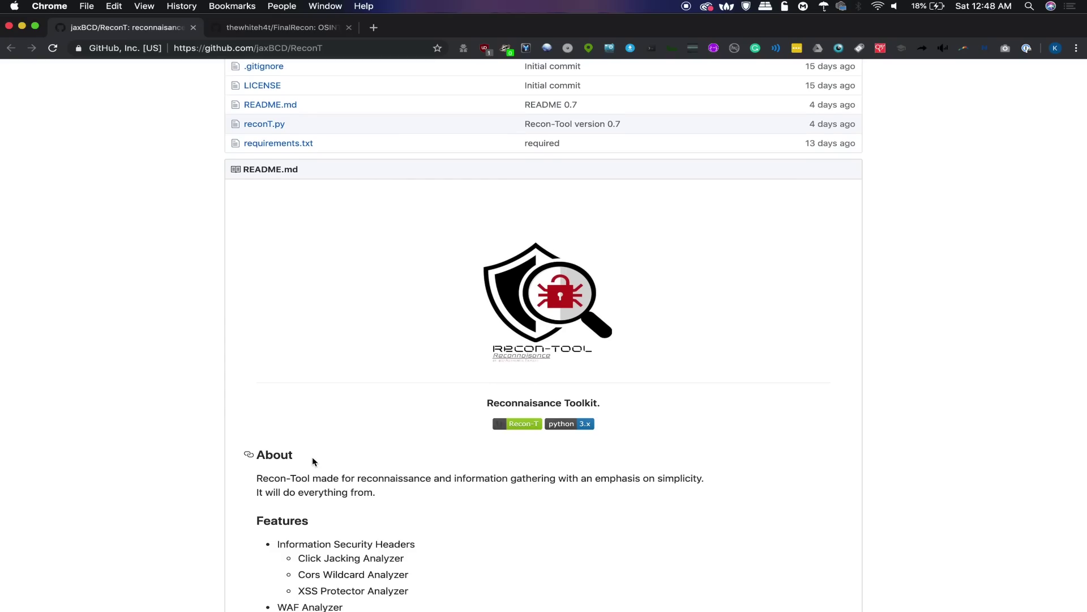
scroll(313, 463, "down", 1)
scroll(313, 461, "up", 2)
scroll(312, 458, "up", 3)
scroll(312, 457, "down", 2)
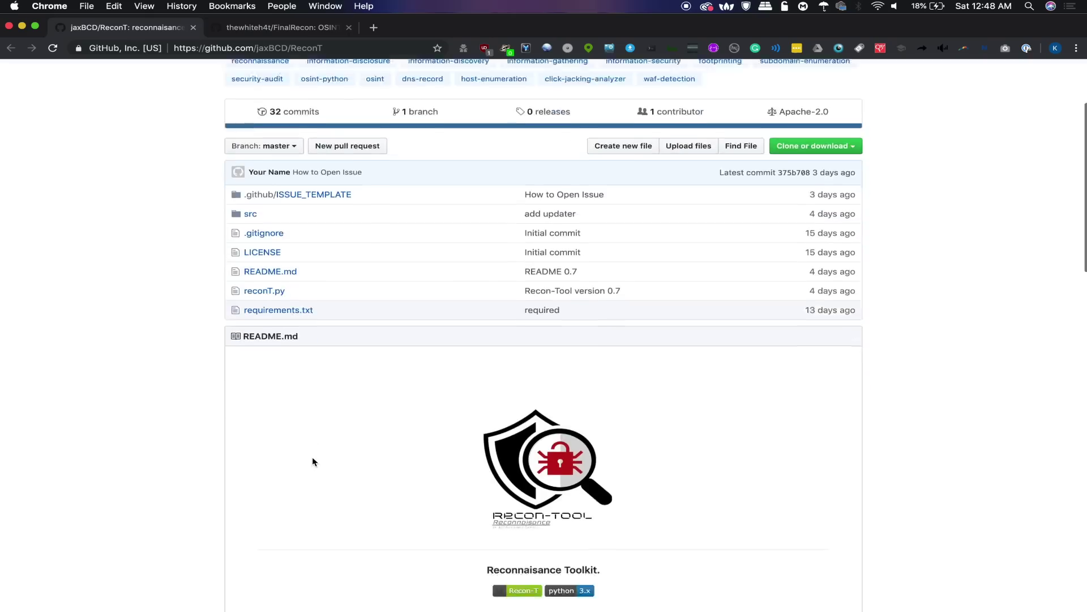
scroll(313, 459, "down", 5)
scroll(313, 460, "down", 2)
scroll(313, 461, "down", 5)
scroll(314, 462, "down", 7)
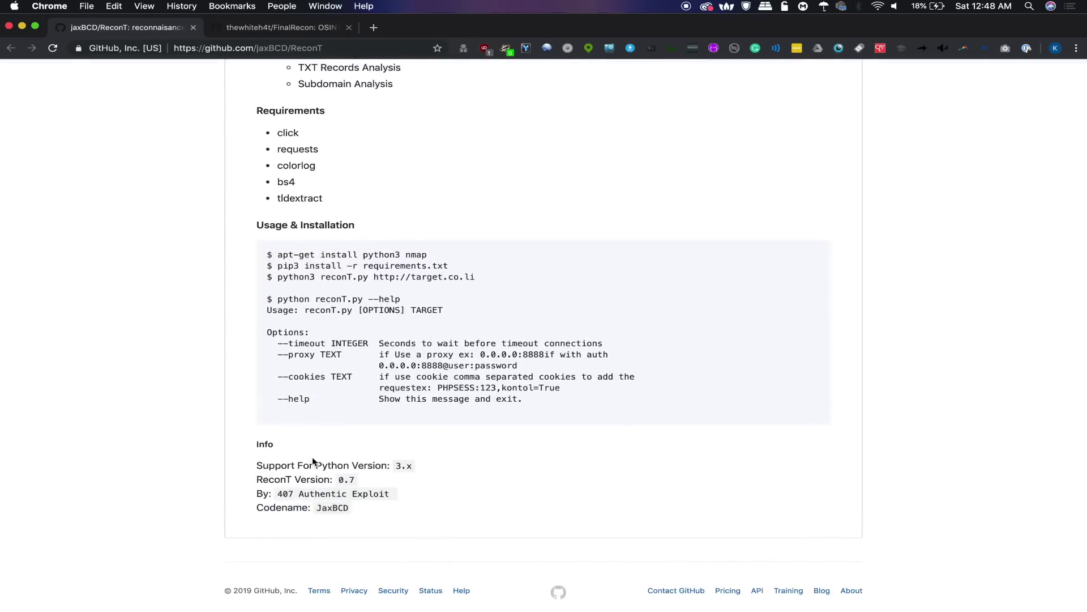
scroll(313, 461, "up", 1)
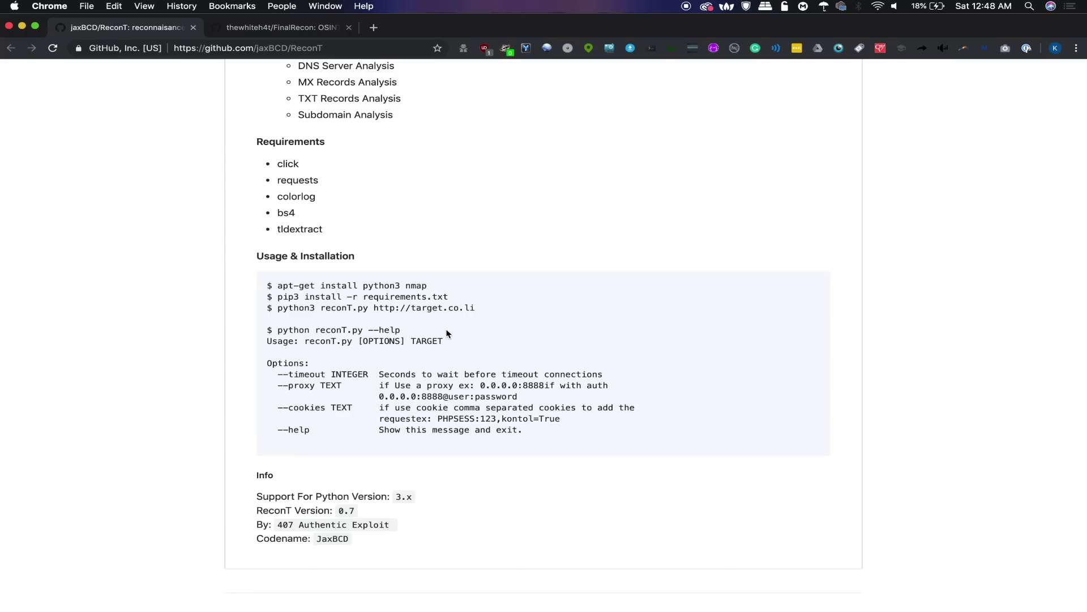
scroll(447, 333, "up", 10)
scroll(447, 334, "up", 10)
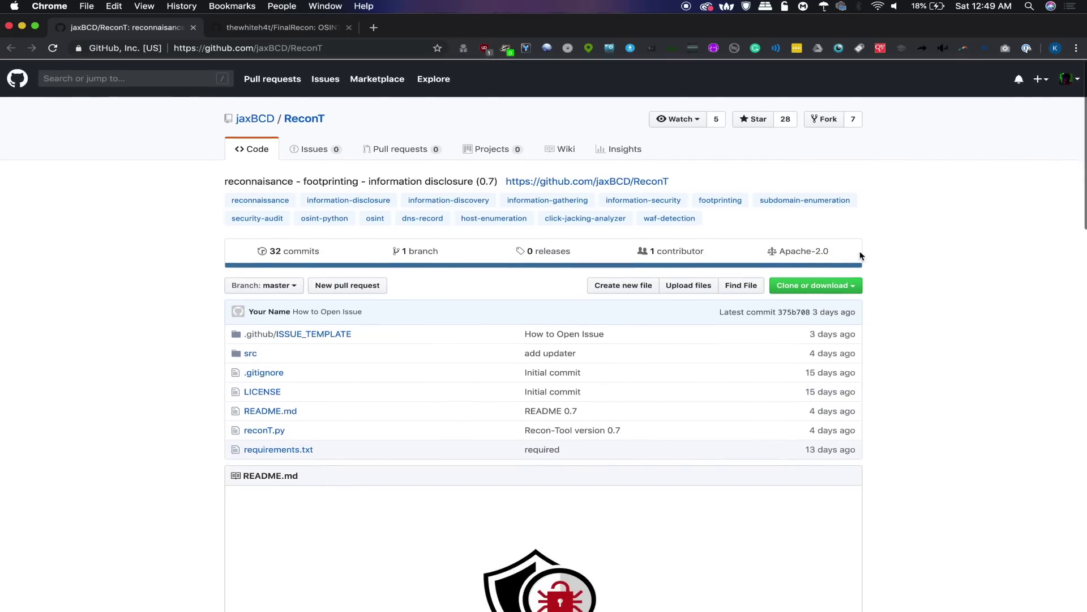
left_click(803, 286)
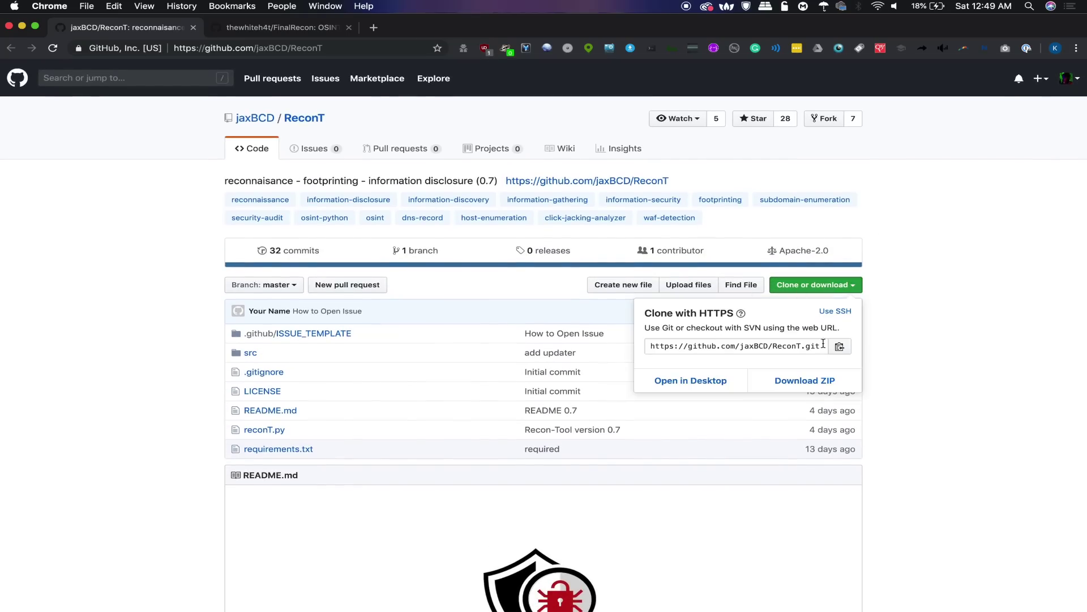
left_click(700, 345)
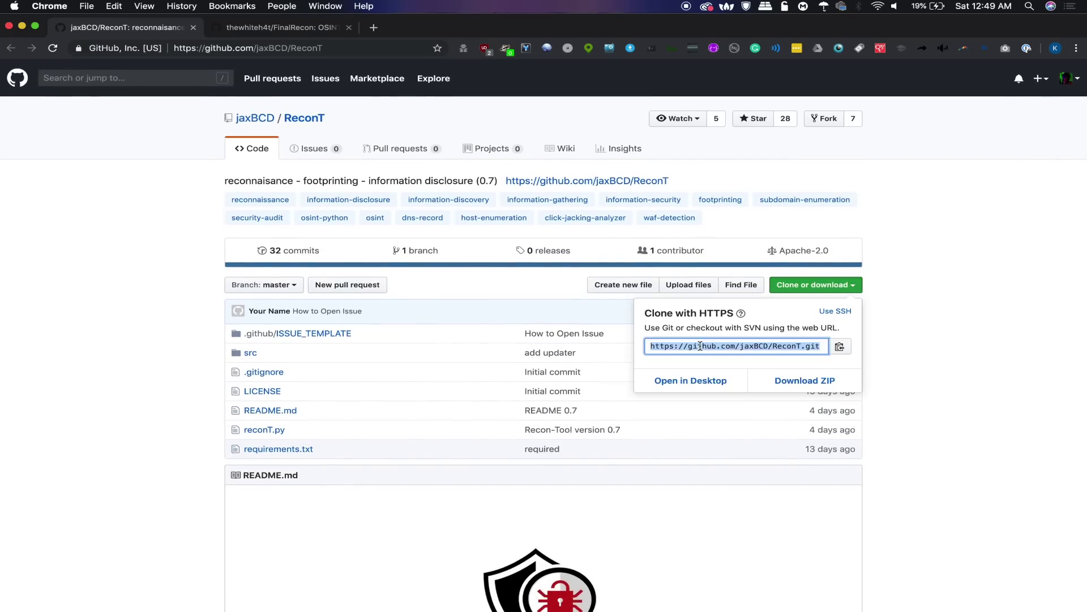
key("super+Tab")
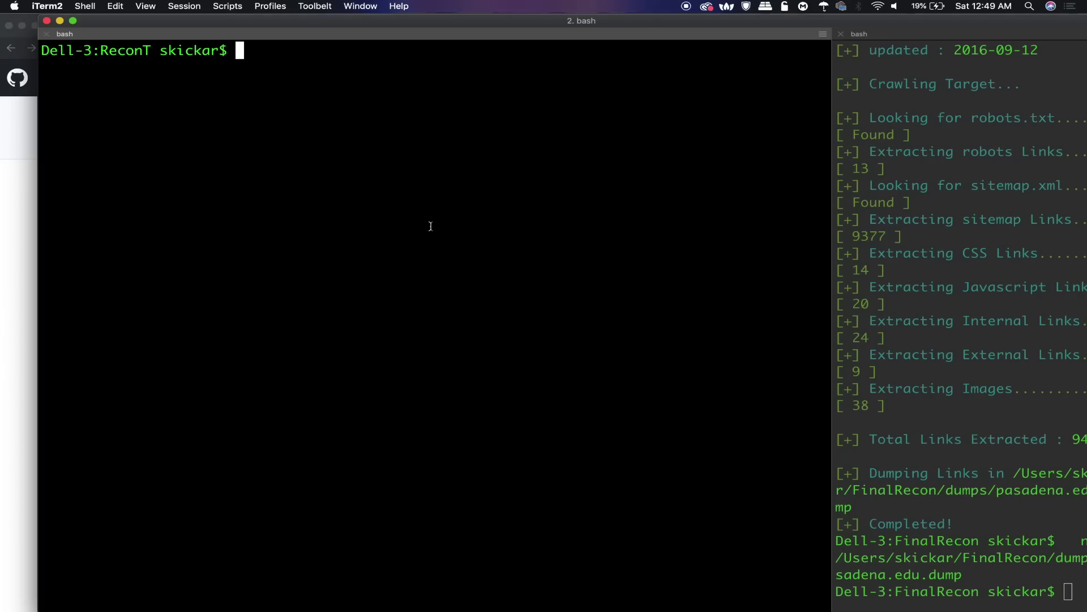
type("git clone")
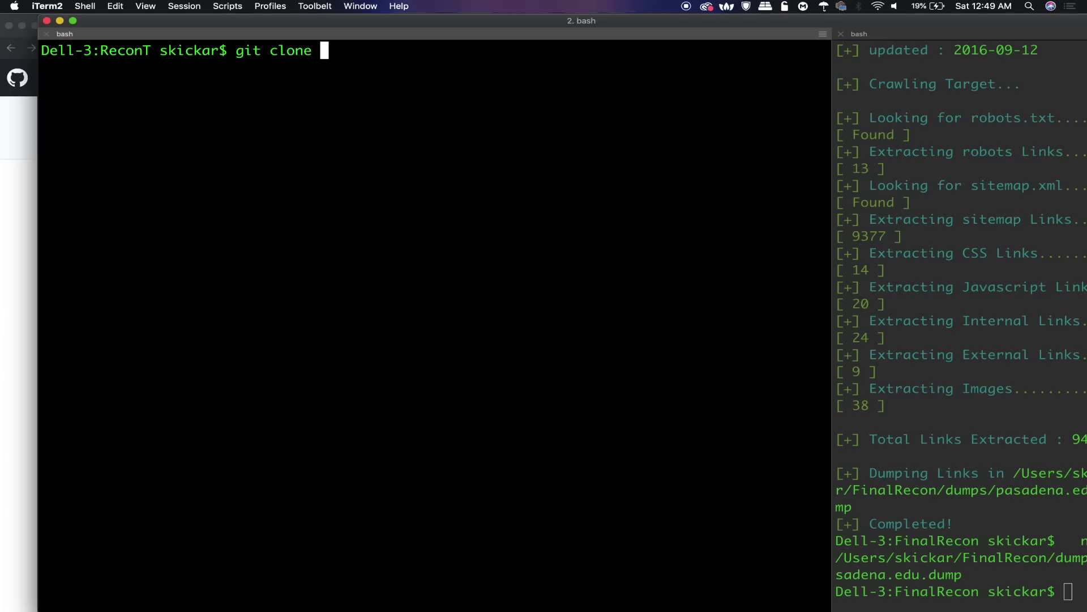
Paste the ReconT clone address after git clone, then erase it
key("super+v")
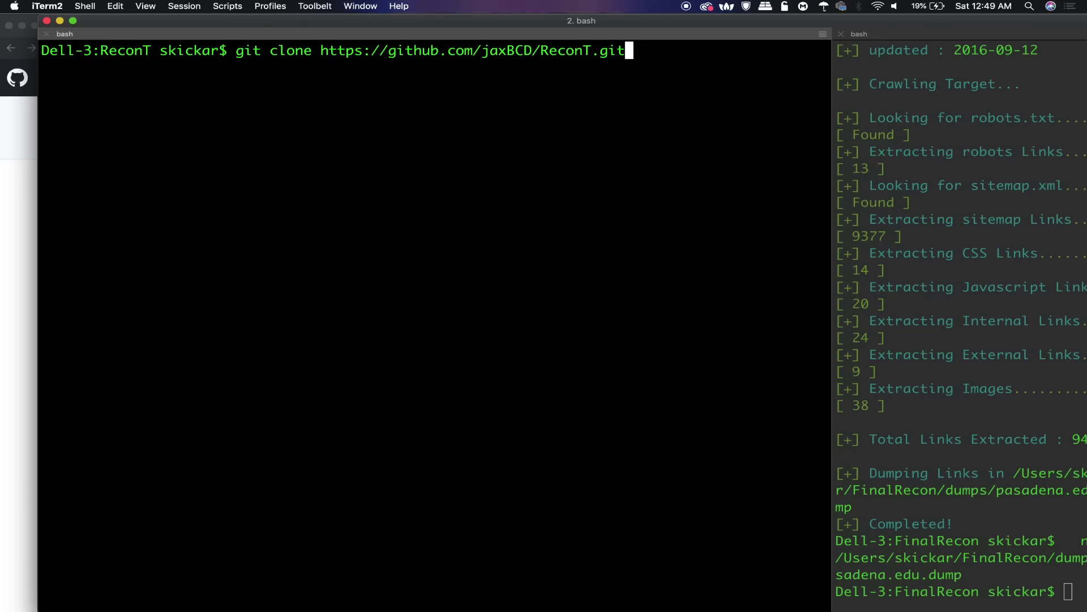
key("BackSpace")
key("BackSpace")
key("BackSpace")
key("BackSpace")
key("BackSpace")
key("BackSpace")
key("BackSpace")
key("BackSpace")
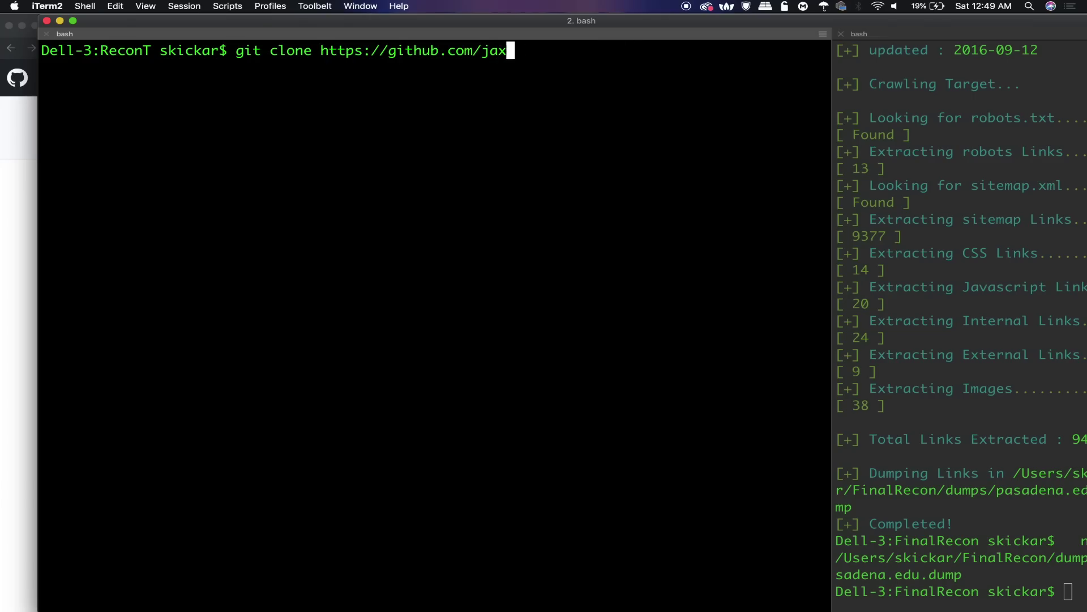
key("BackSpace")
key("BackSpace")
key("BackSpace")
key("BackSpace")
key("BackSpace")
key("BackSpace")
key("BackSpace")
key("BackSpace")
key("BackSpace")
key("BackSpace")
key("BackSpace")
key("BackSpace")
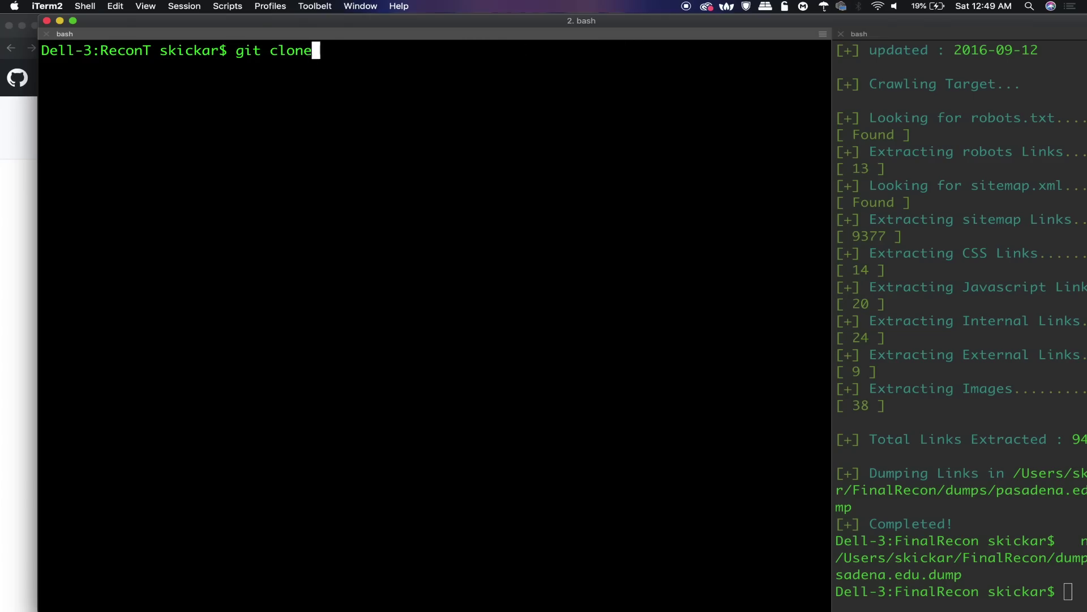
key("BackSpace")
key("BackSpace")
key("BackSpace")
key("BackSpace")
key("BackSpace")
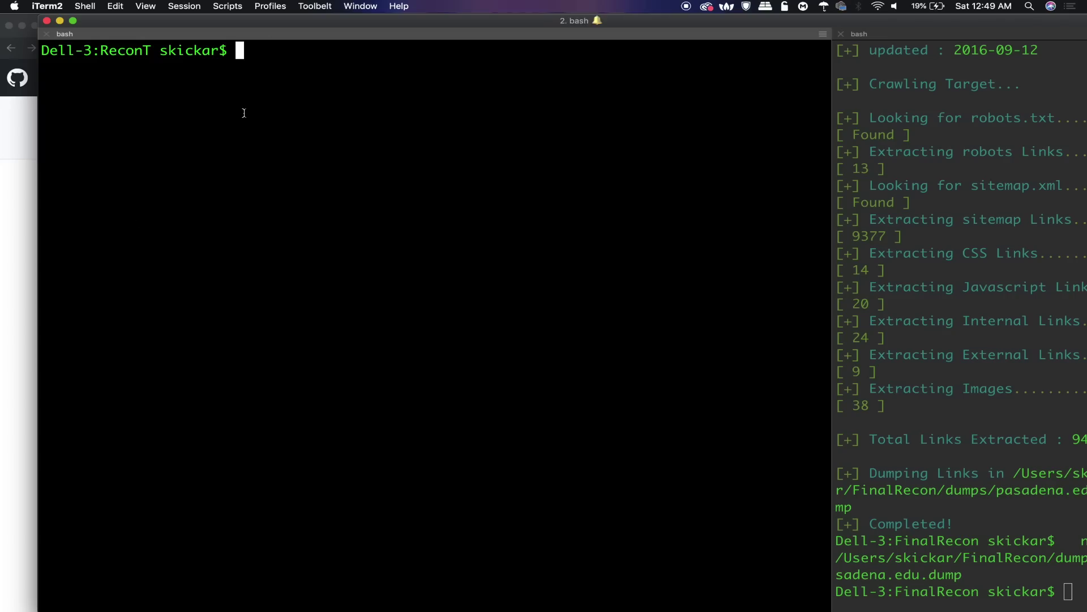
type("cd ")
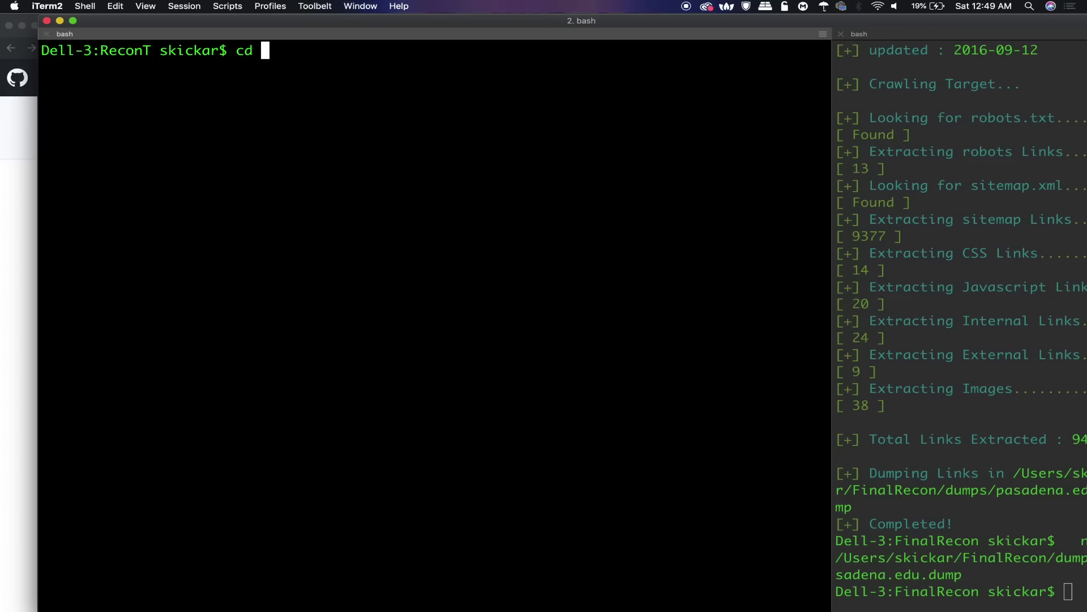
type("Recon")
type("T")
Clear the cd command, list the ReconT folder's files, and return to GitHub
key("BackSpace")
key("BackSpace")
key("BackSpace")
key("BackSpace")
key("BackSpace")
key("BackSpace")
type("ls")
key("Return")
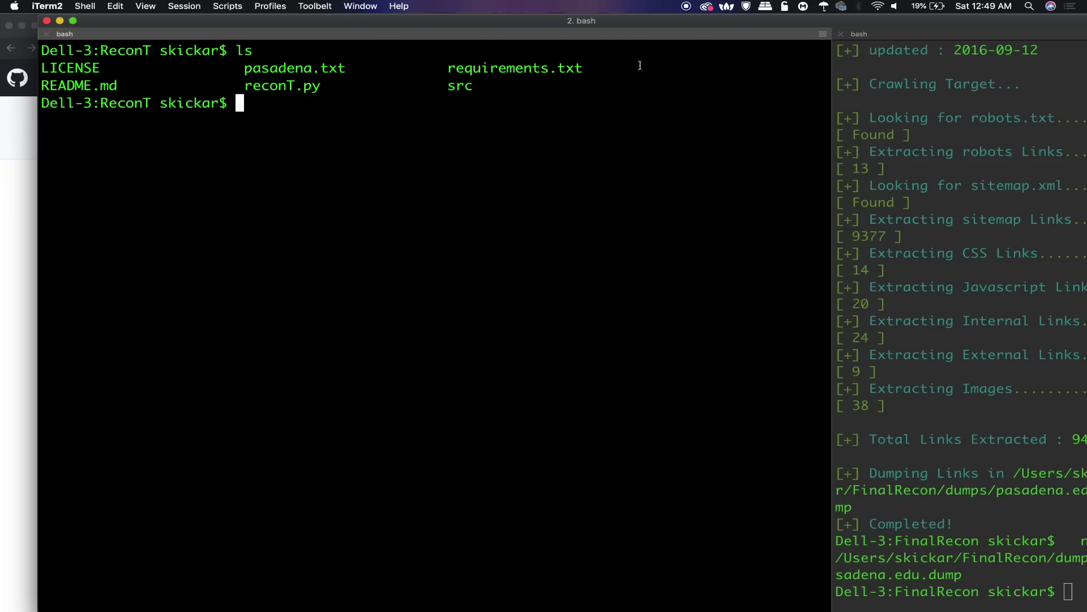
left_click(32, 281)
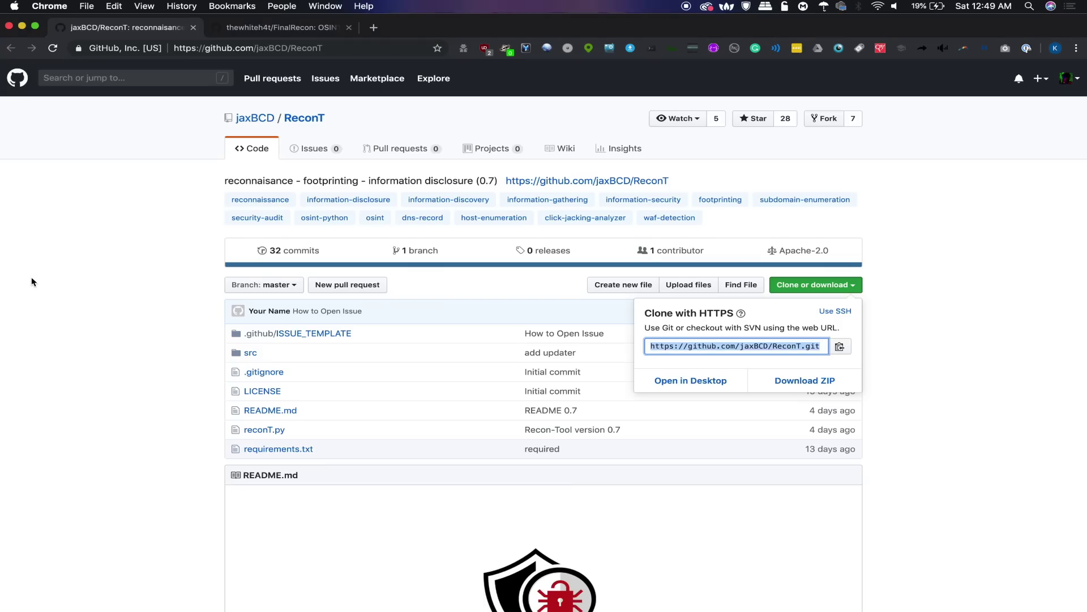
scroll(33, 282, "down", 5)
scroll(33, 282, "down", 5)
scroll(32, 282, "down", 2)
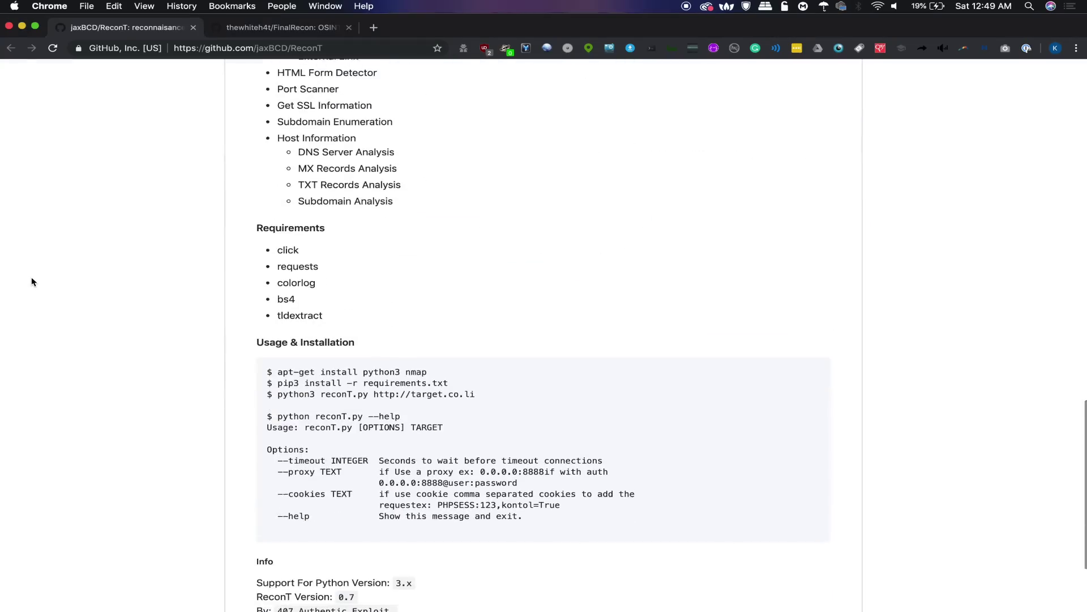
scroll(33, 281, "down", 3)
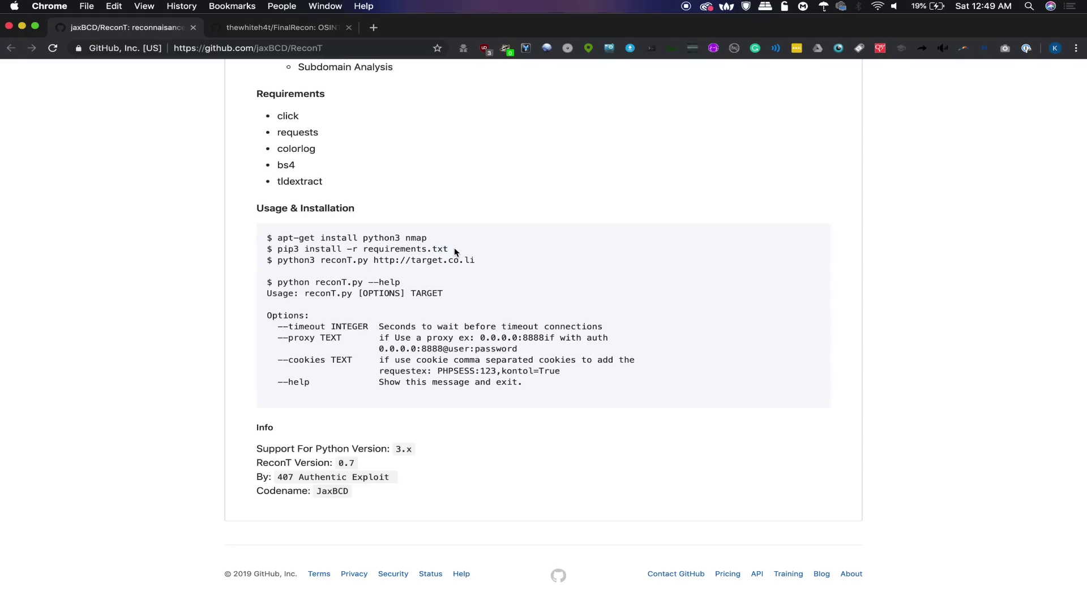
Install requirements with 'pip3 install -r requirements.txt', then select 'python reconT.py --help' on GitHub
left_click_drag(448, 249, 277, 248)
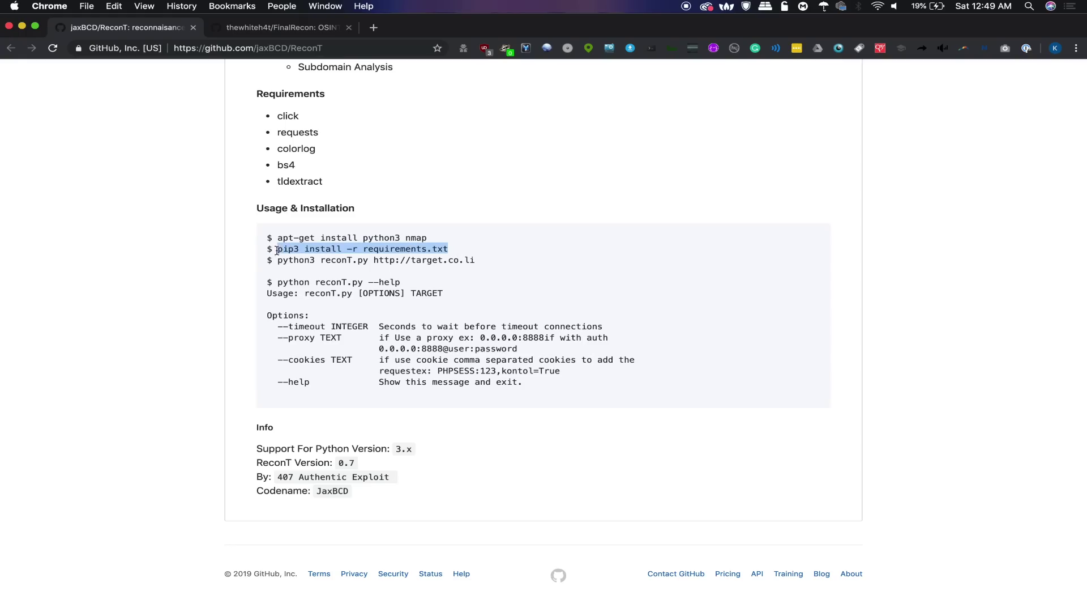
key("super+c")
key("super+Tab")
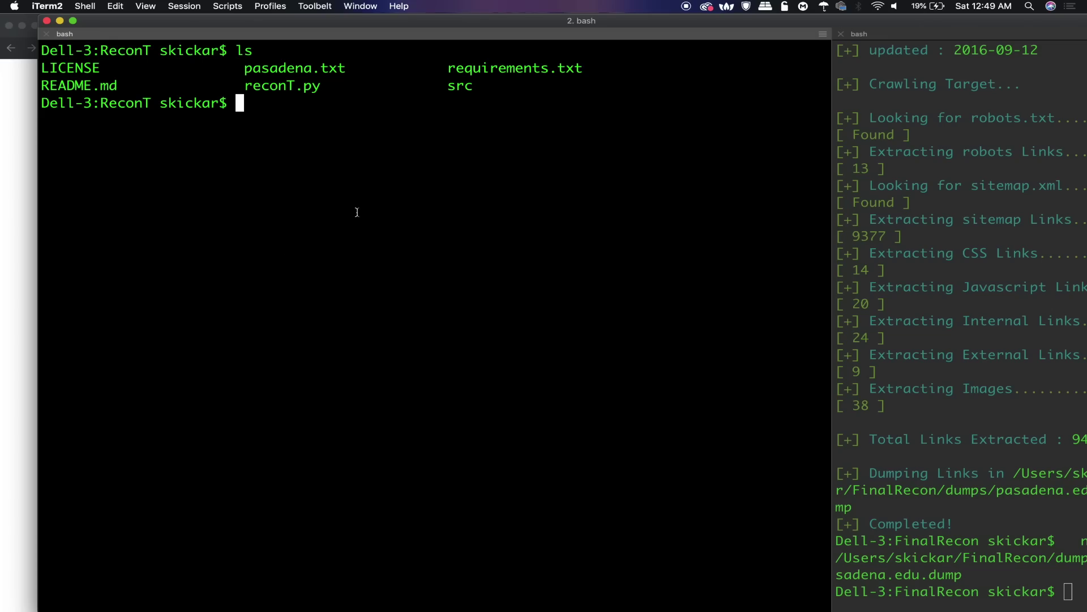
key("super+v")
key("Return")
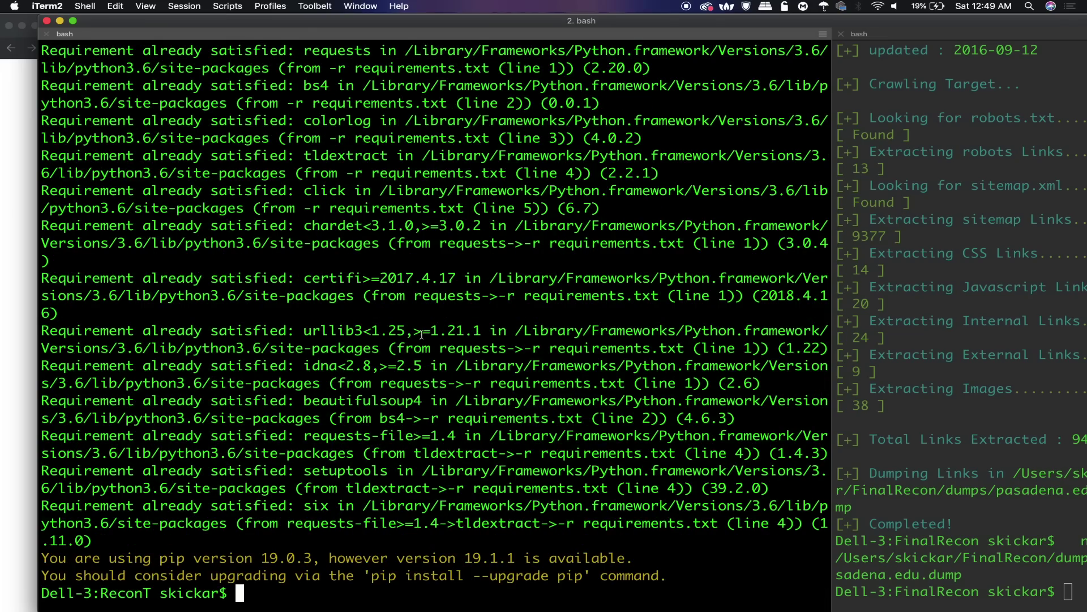
left_click(21, 286)
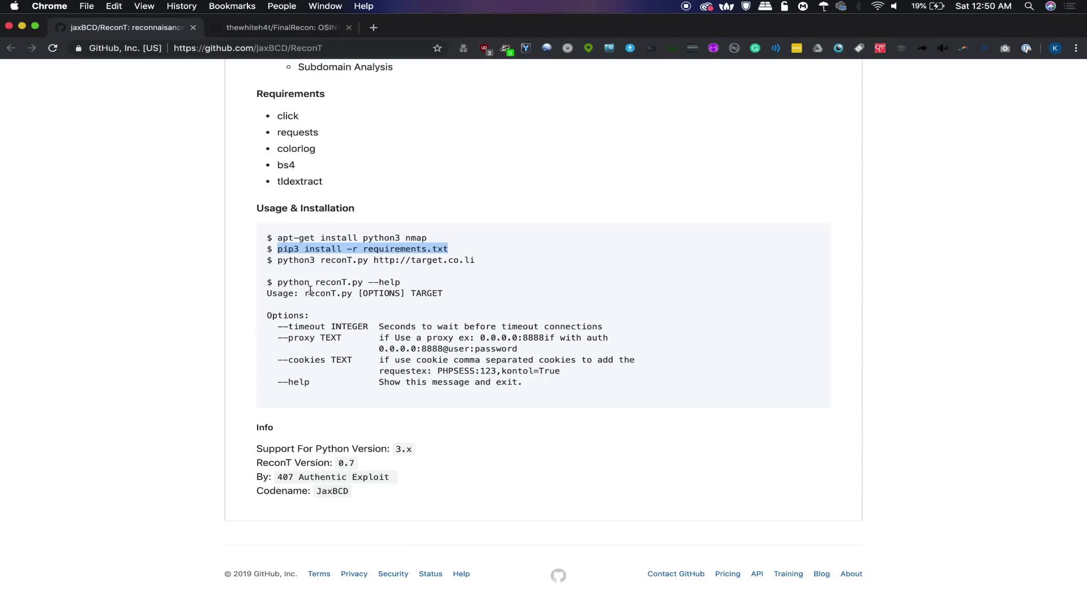
left_click_drag(277, 282, 401, 282)
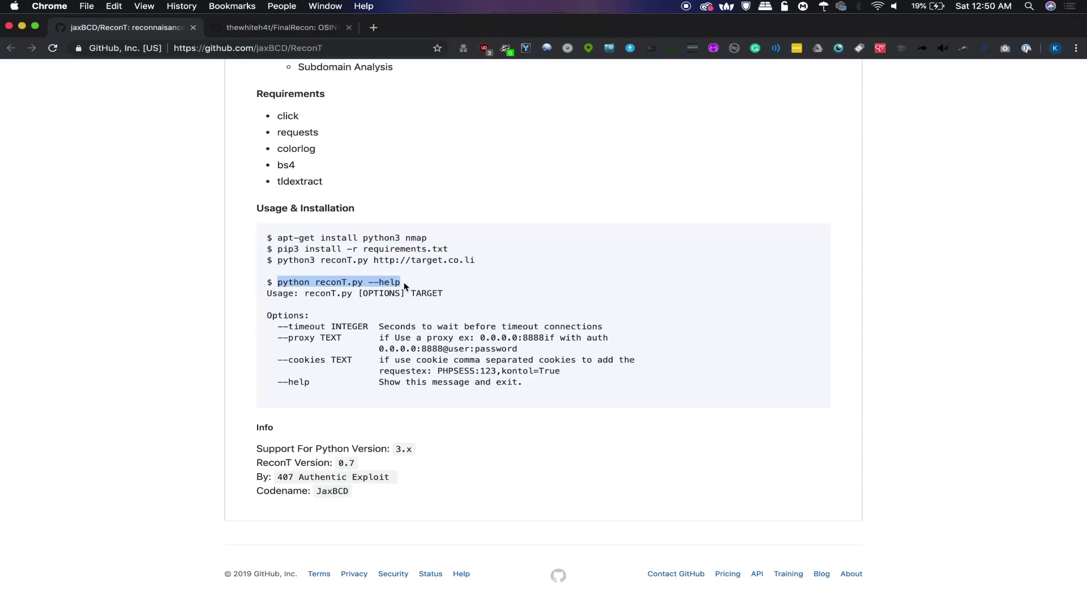
Run 'python reconT.py --help' from the GitHub usage example in iTerm2
key("super+Tab")
key("super+v")
key("Return")
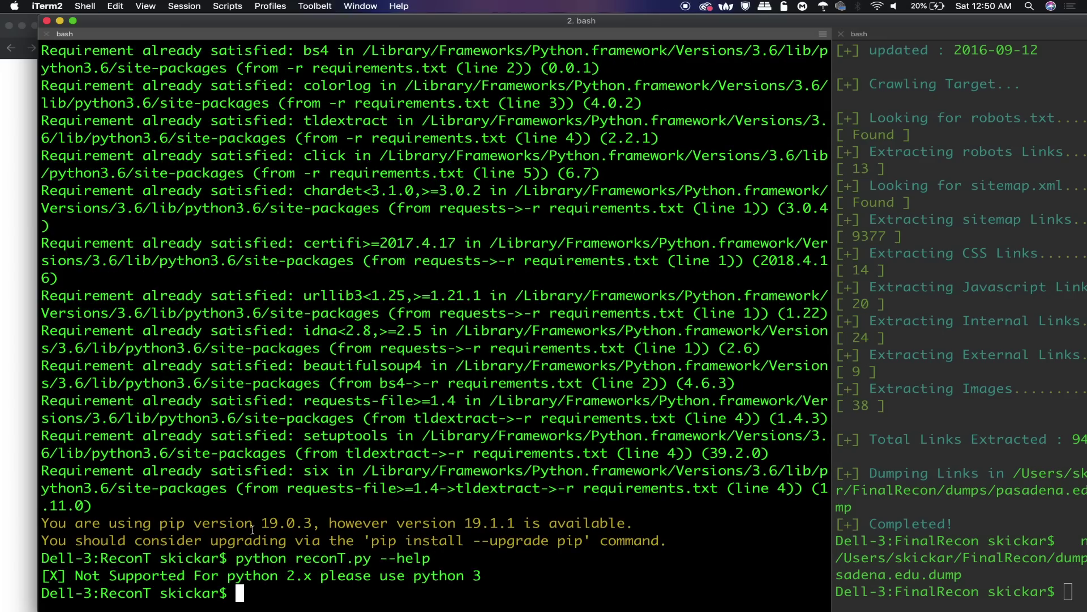
Rerun the help command as 'python3 reconT.py --help' after Python 2 rejects it
key("Up")
key("Left")
key("Left")
key("Left")
key("Left")
key("Left")
key("Left")
key("Left")
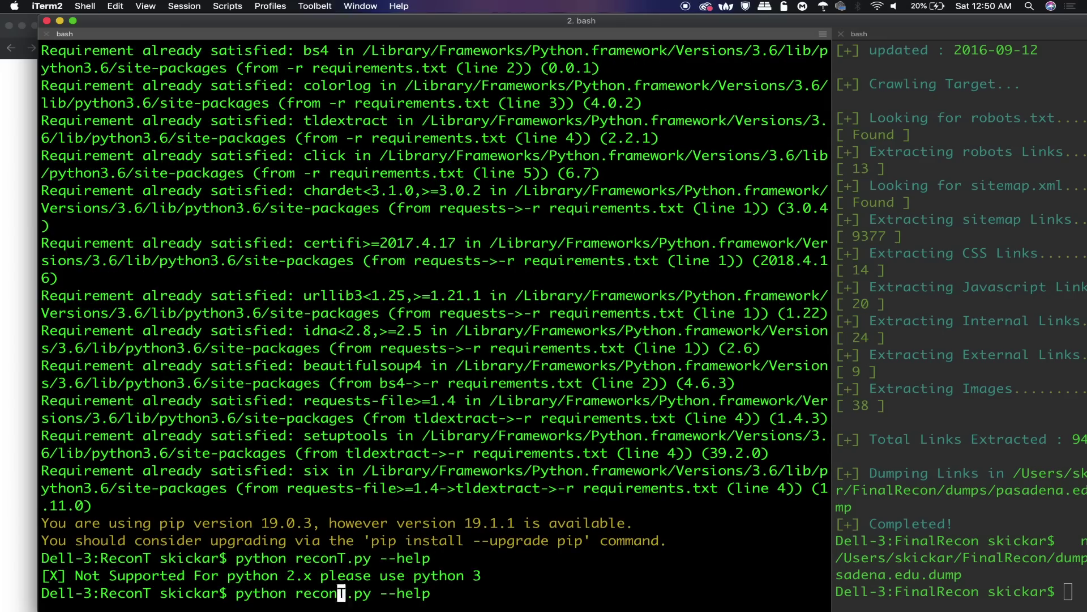
key("Left")
key("Left")
key("Left")
key("Left")
key("Left")
type("3")
key("Return")
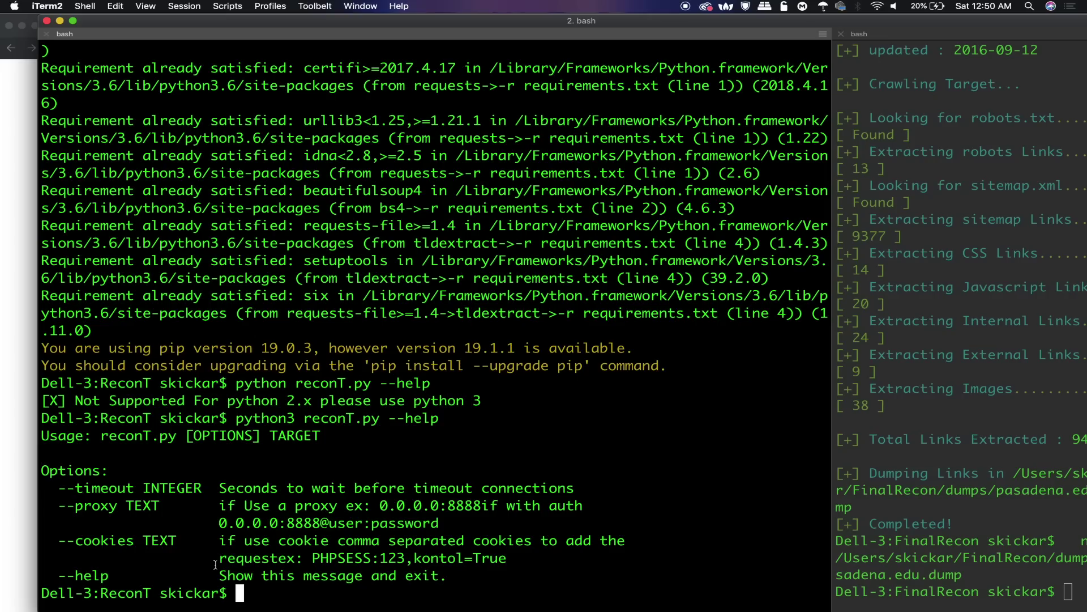
Replace --help with pasadena.edu and run 'python3 reconT.py pasadena.edu'
key("Up")
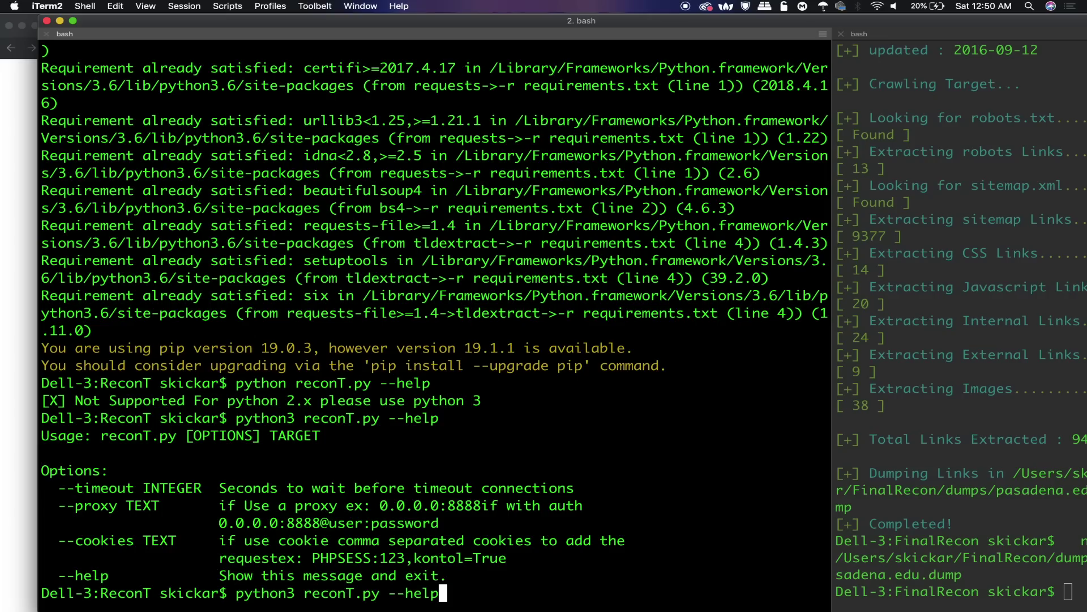
key("BackSpace")
key("BackSpace")
key("BackSpace")
key("BackSpace")
key("BackSpace")
key("BackSpace")
type("pasadena")
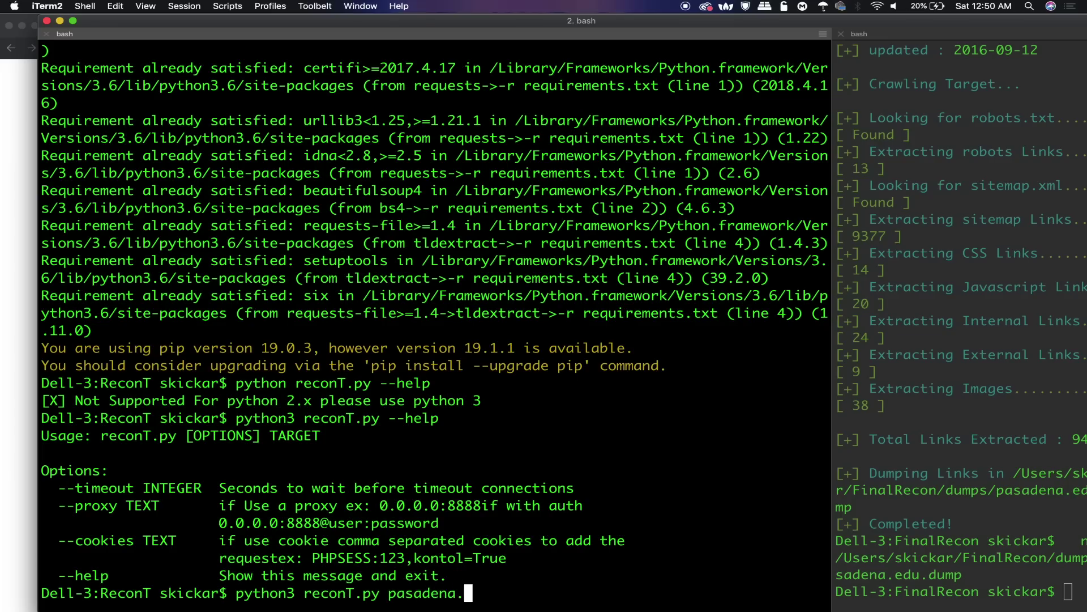
type(".edu")
key("Left")
key("Left")
key("Left")
key("Left")
key("Left")
key("Left")
key("Left")
key("Left")
key("Left")
key("Return")
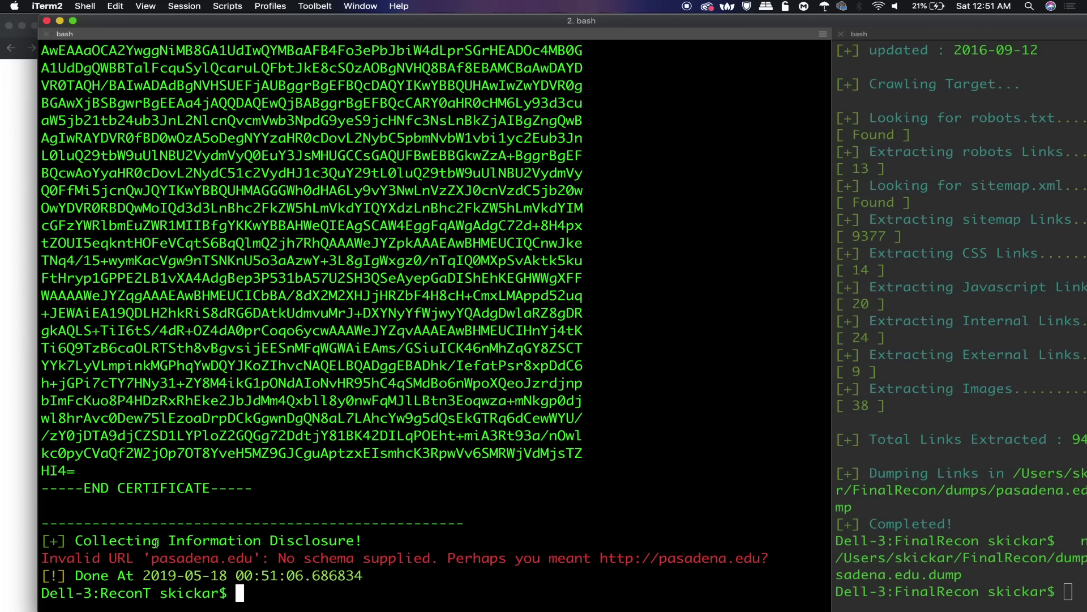
scroll(258, 435, "up", 6)
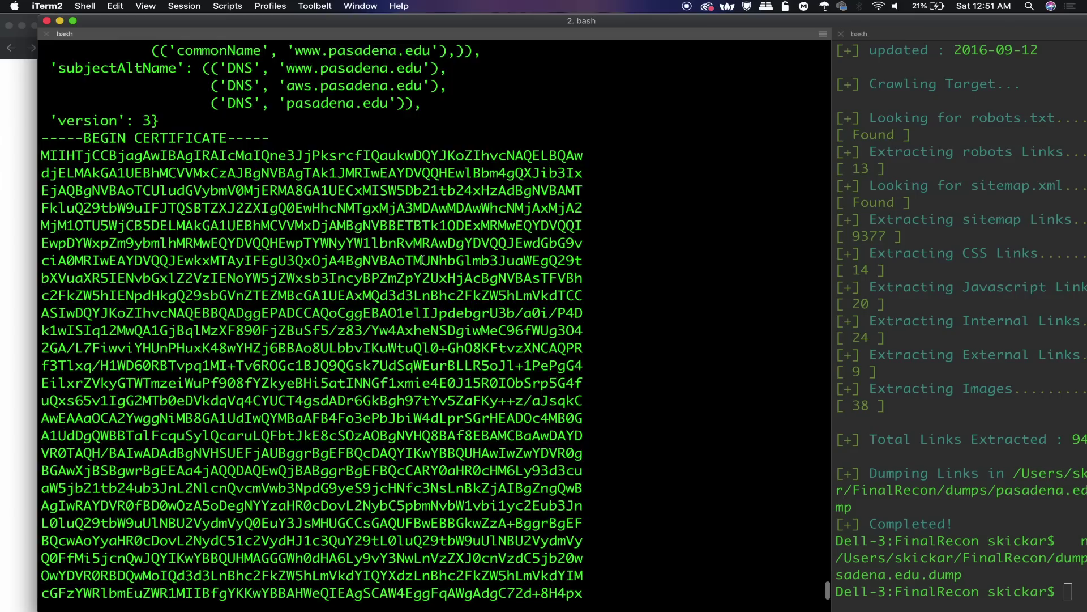
scroll(257, 436, "up", 2)
scroll(423, 262, "down", 8)
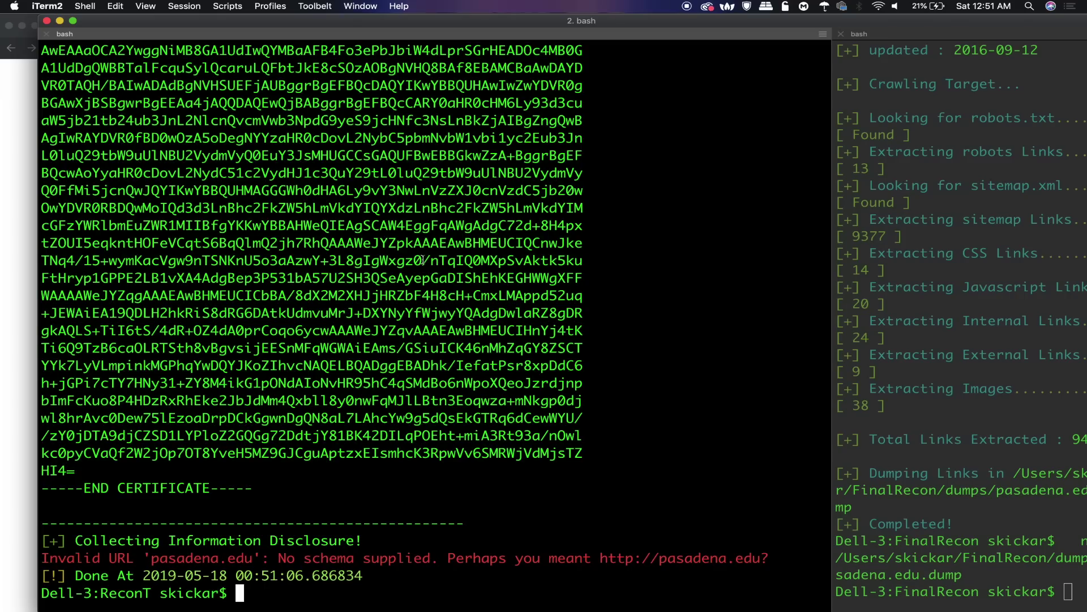
key("Up")
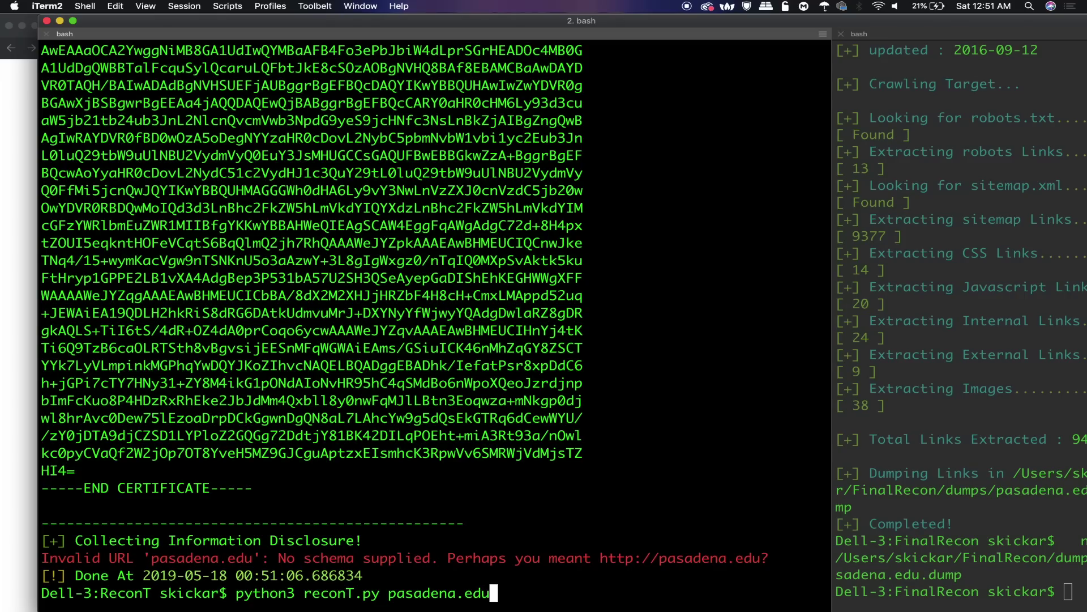
key("Left")
key("Left")
key("Left")
key("Left")
key("Left")
key("Left")
key("Left")
key("Left")
key("Left")
key("Left")
key("Left")
type("https")
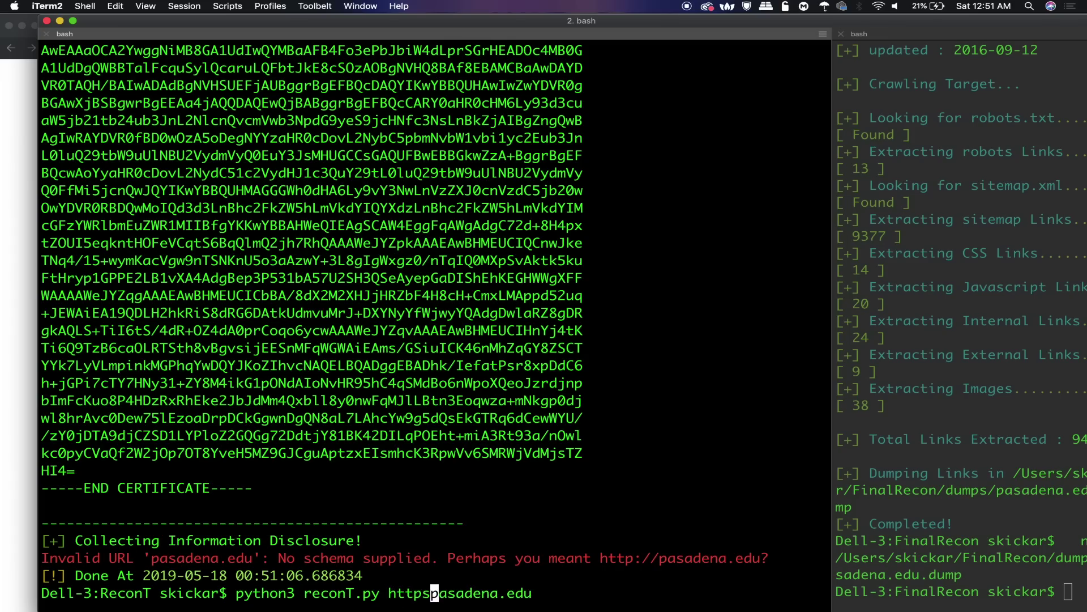
type("://")
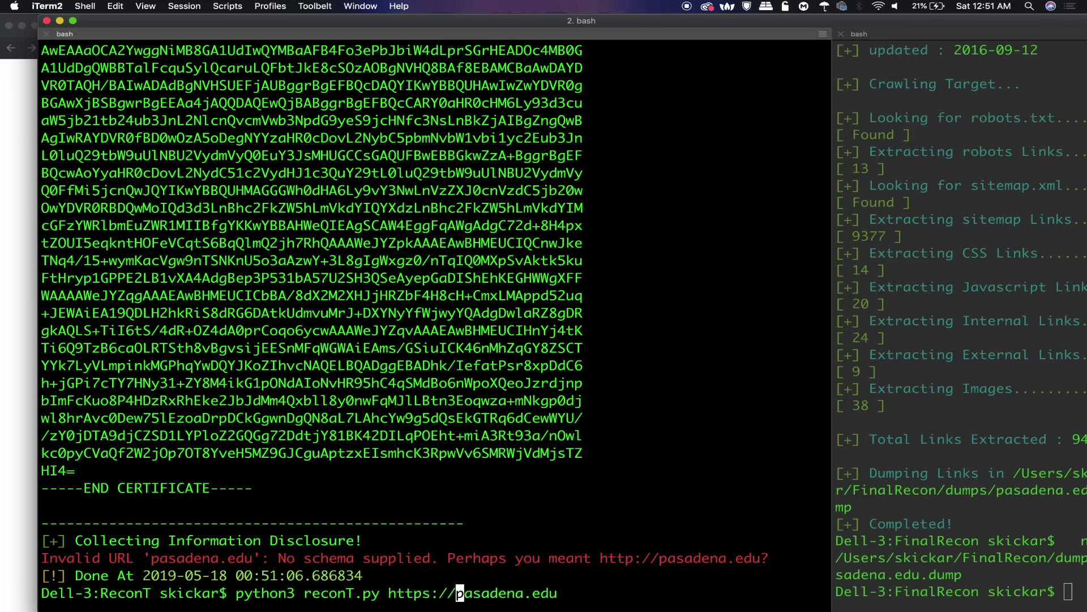
key("Return")
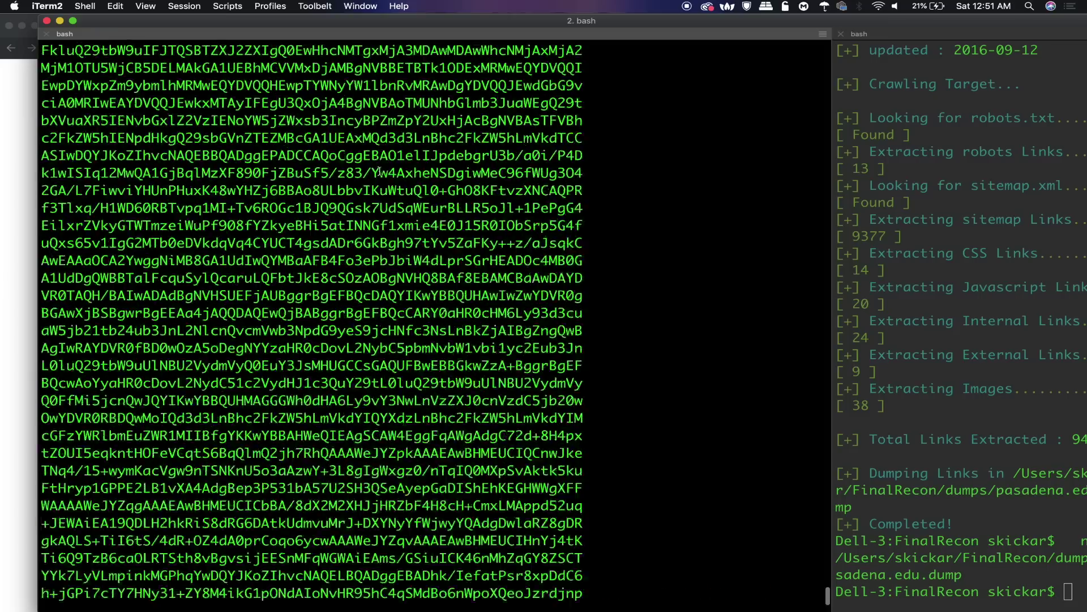
scroll(379, 171, "up", 5)
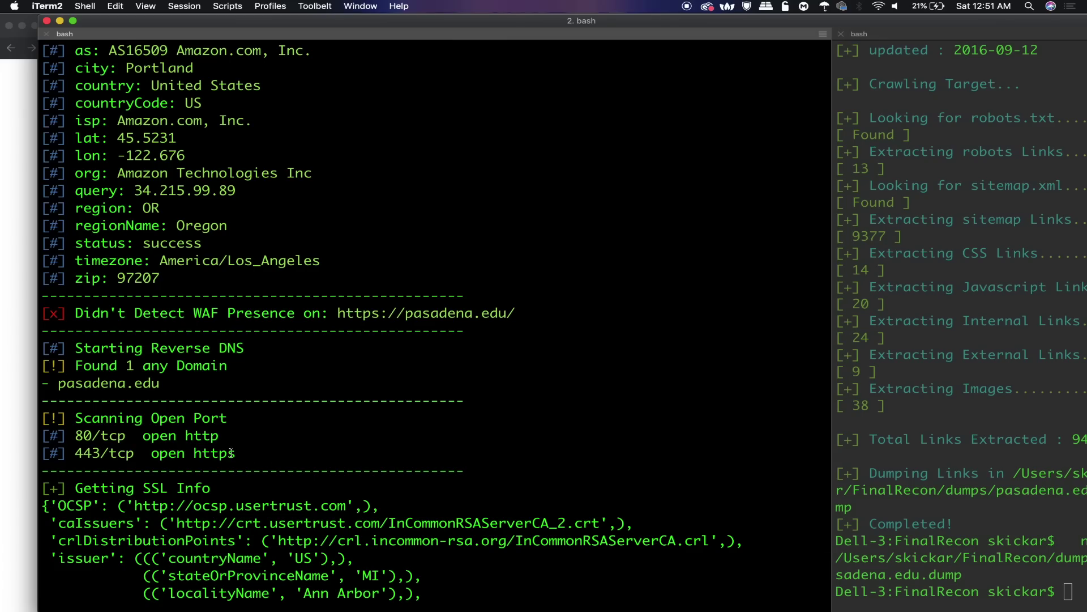
scroll(280, 485, "down", 10)
scroll(279, 486, "down", 5)
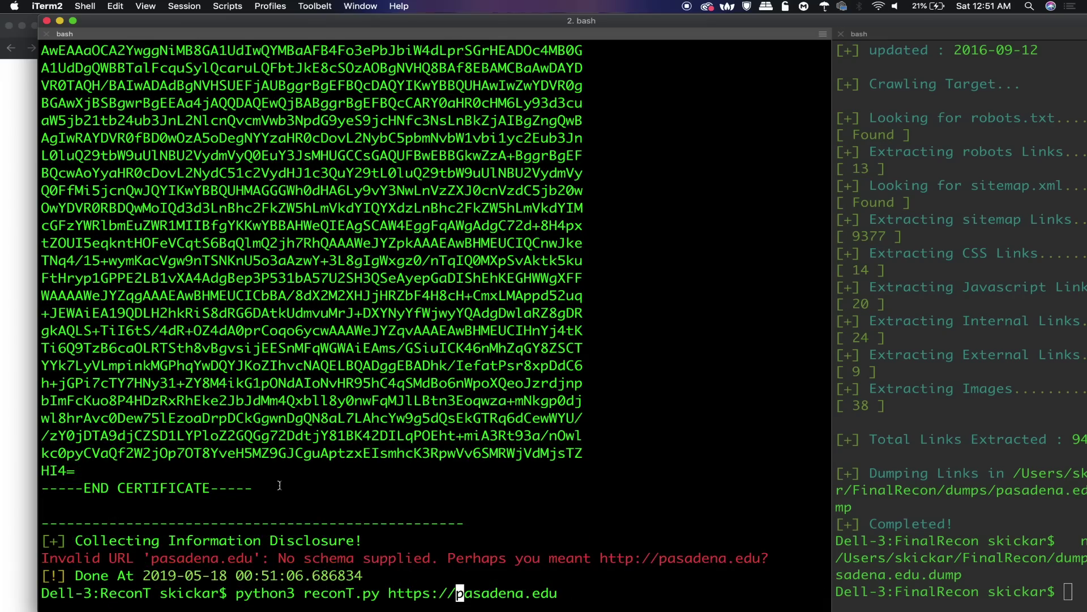
key("Return")
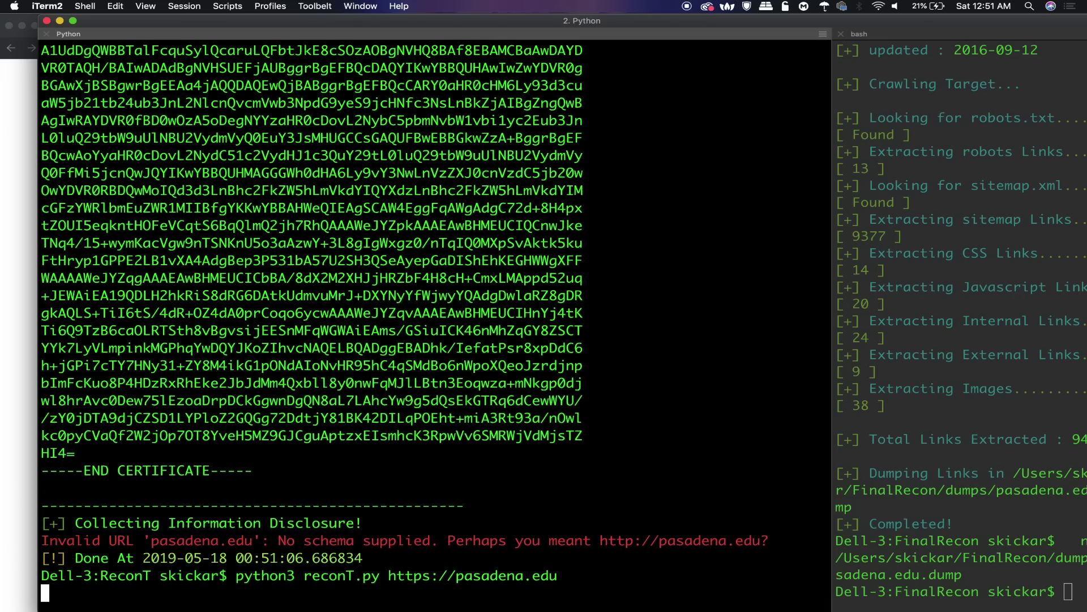
scroll(348, 422, "up", 5)
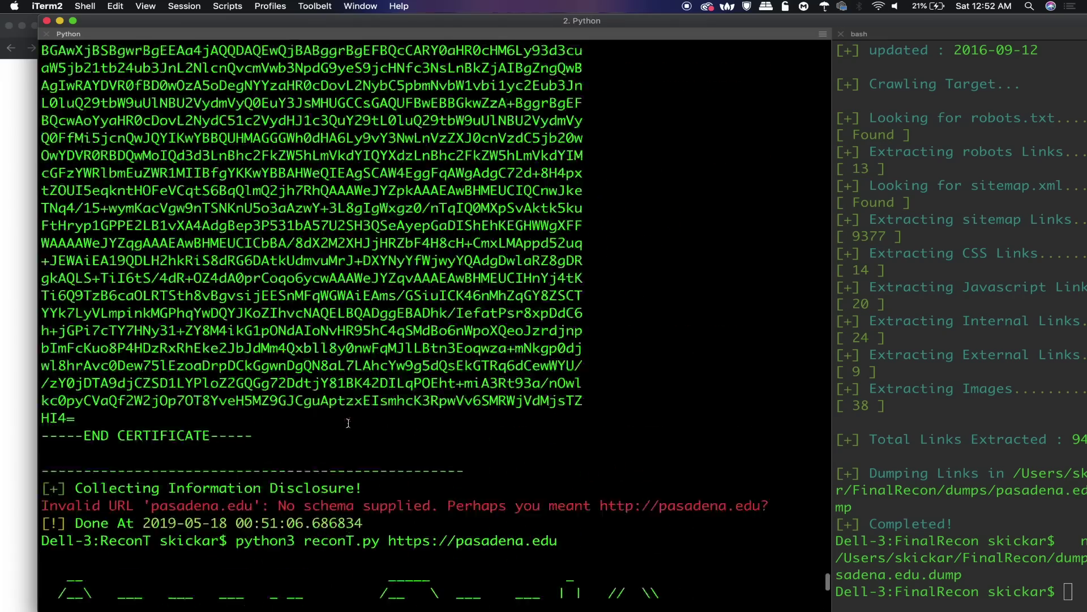
scroll(348, 422, "up", 10)
scroll(347, 423, "up", 2)
scroll(347, 422, "down", 5)
scroll(348, 423, "down", 1)
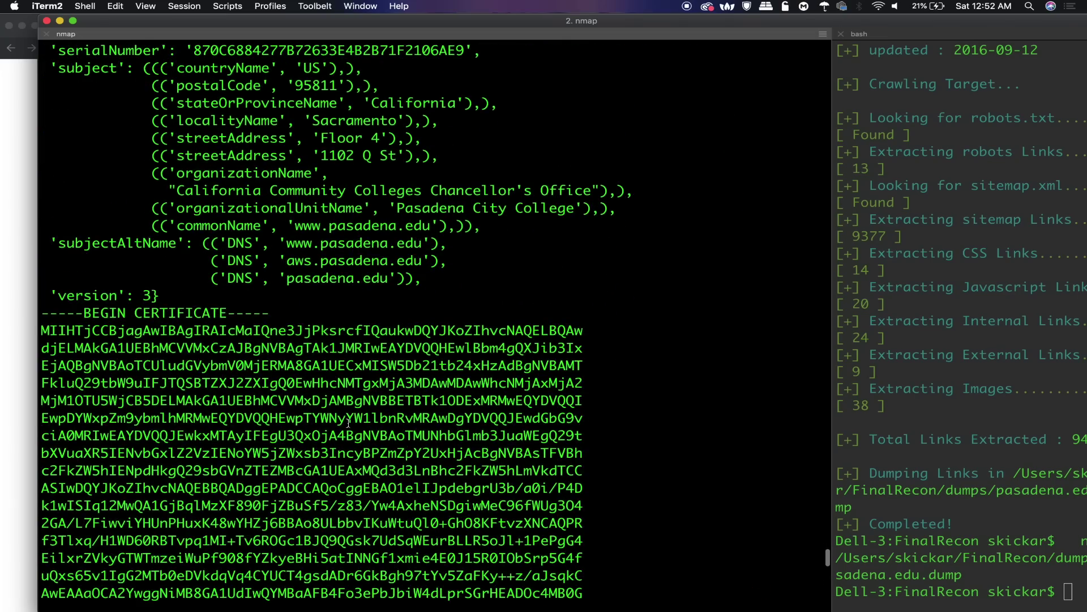
scroll(347, 422, "down", 2)
scroll(347, 423, "up", 10)
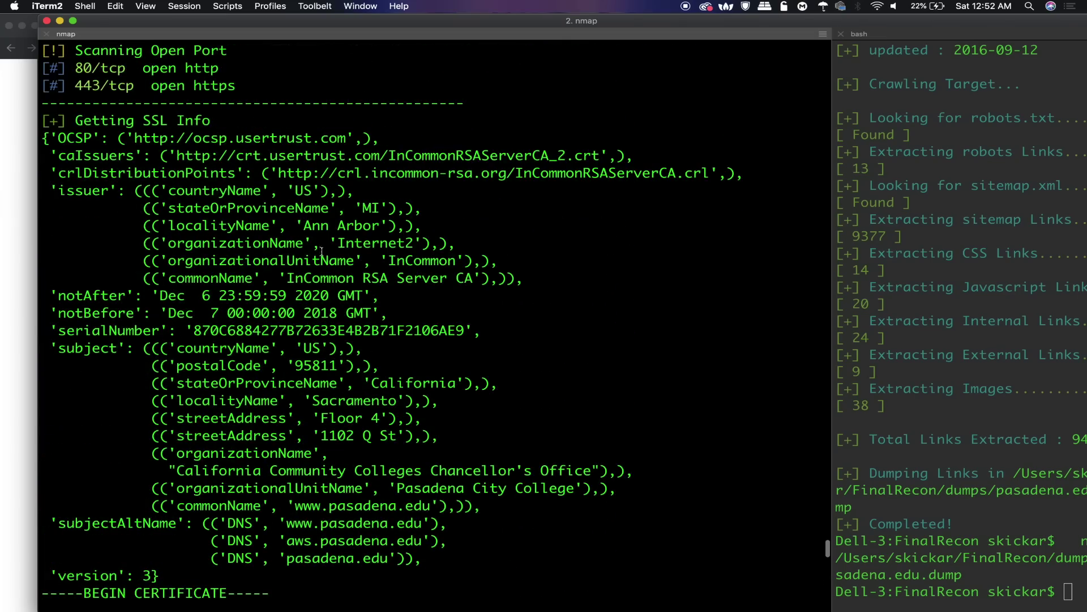
scroll(403, 346, "up", 1)
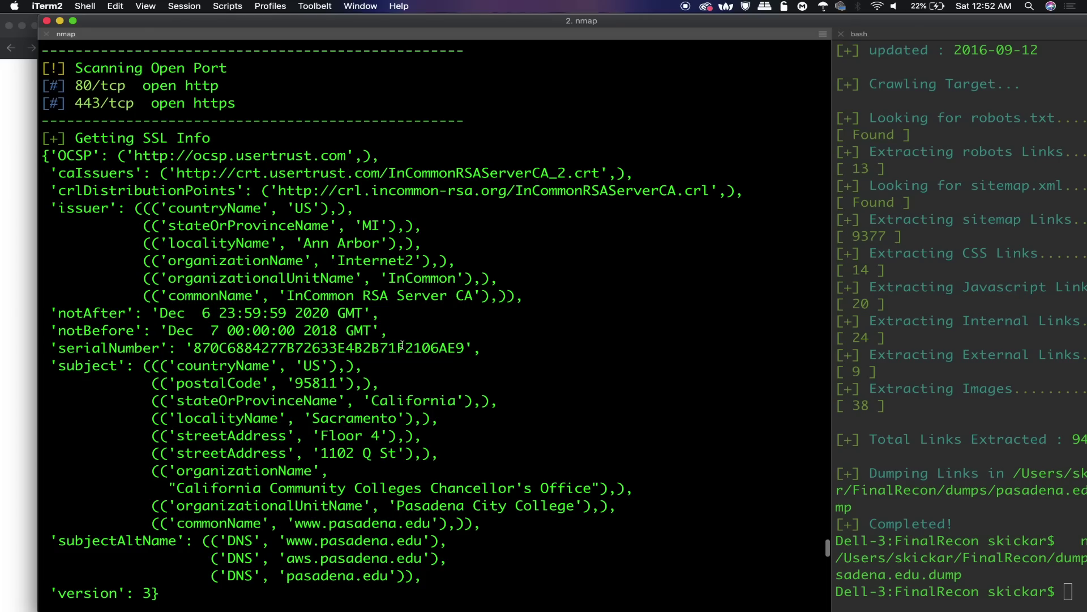
scroll(323, 357, "up", 6)
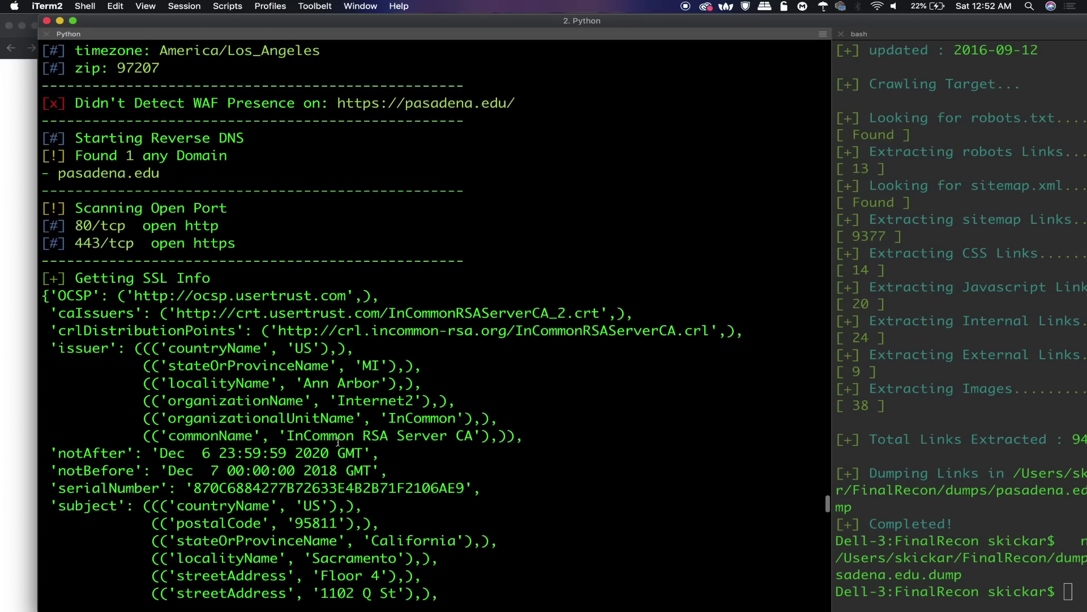
scroll(332, 408, "up", 2)
scroll(338, 441, "up", 1)
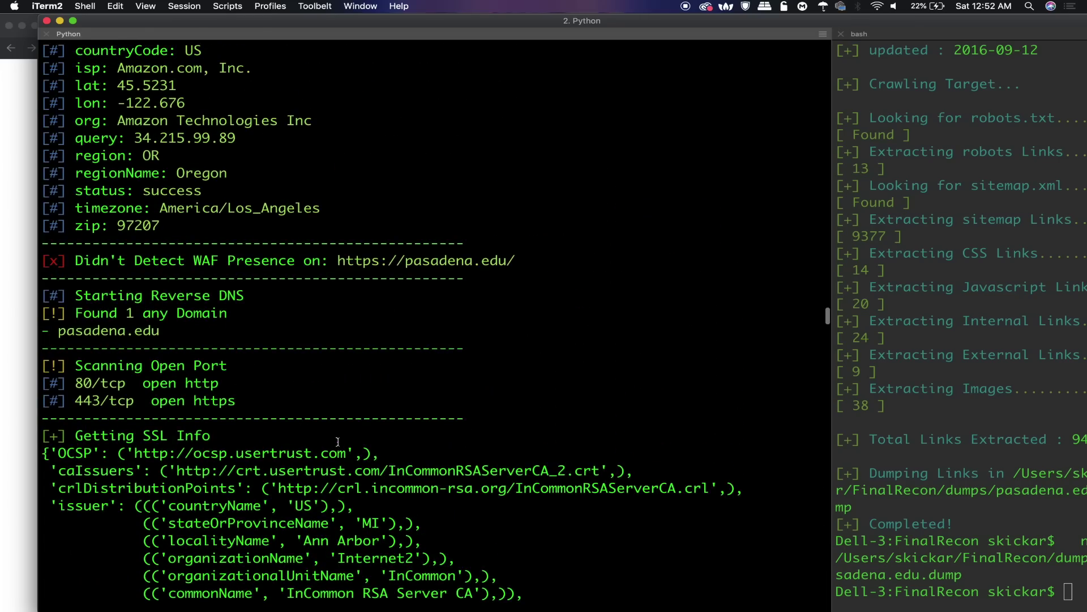
scroll(338, 440, "up", 4)
scroll(337, 441, "up", 4)
scroll(337, 441, "up", 1)
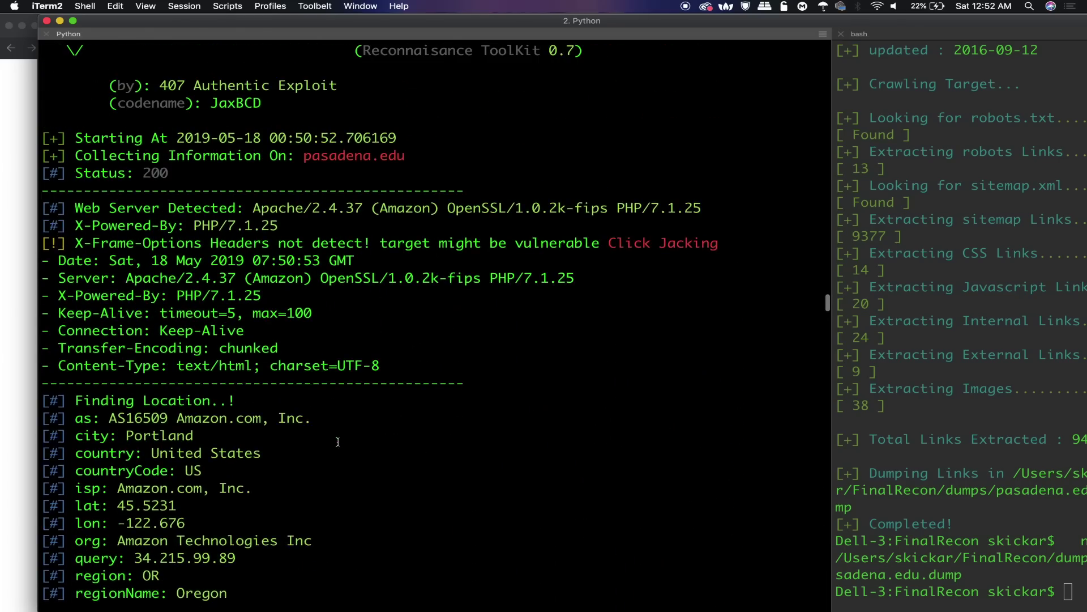
scroll(281, 238, "up", 15)
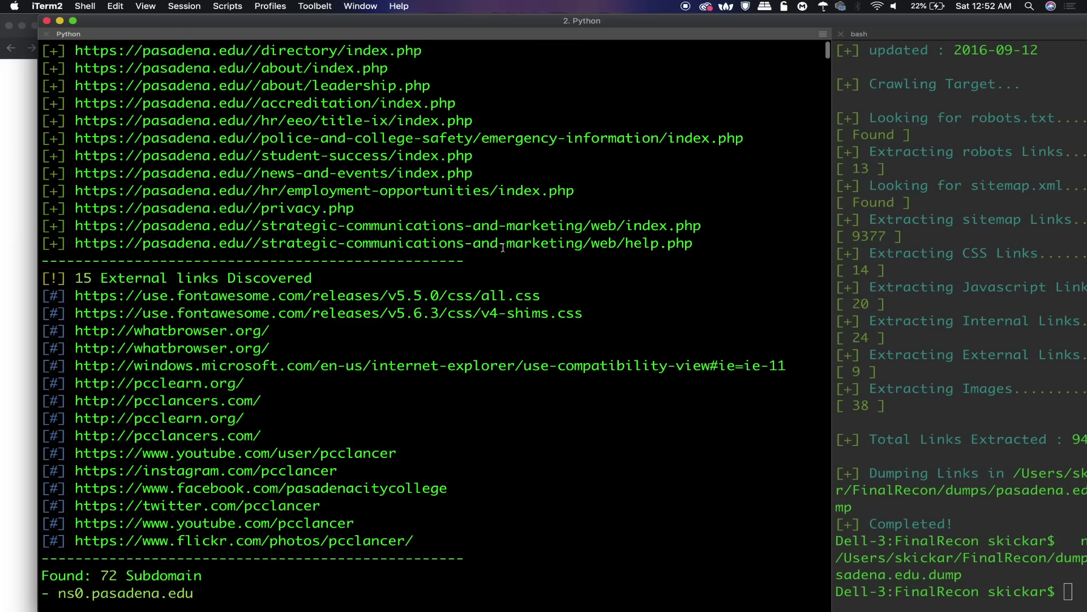
scroll(438, 294, "up", 1)
scroll(264, 107, "up", 1)
scroll(160, 248, "down", 5)
scroll(159, 248, "down", 2)
scroll(160, 249, "up", 7)
scroll(201, 353, "down", 2)
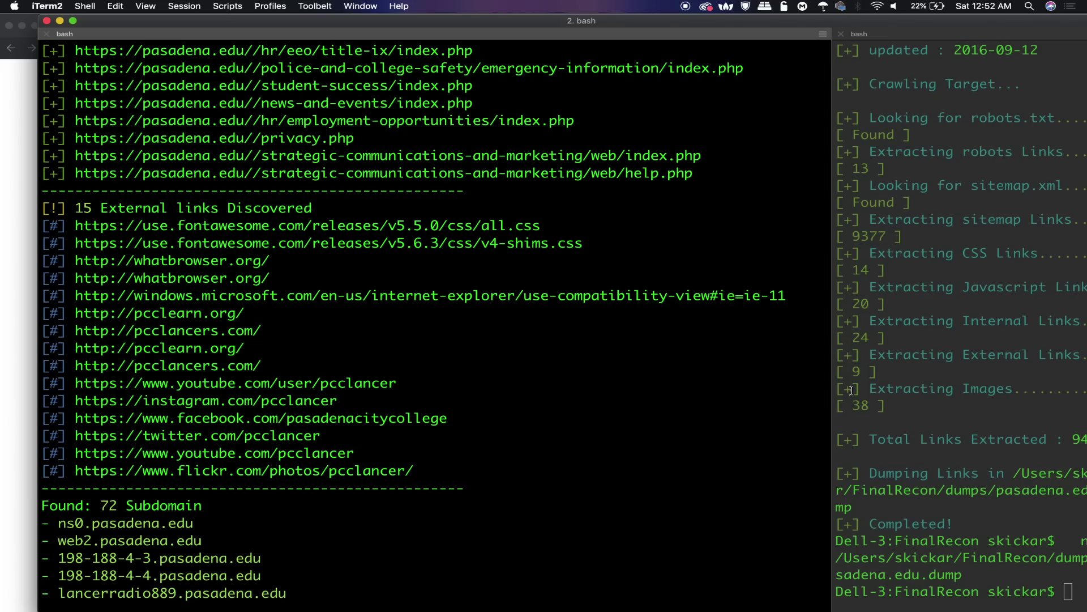
scroll(665, 405, "down", 2)
scroll(665, 408, "down", 3)
scroll(666, 412, "down", 2)
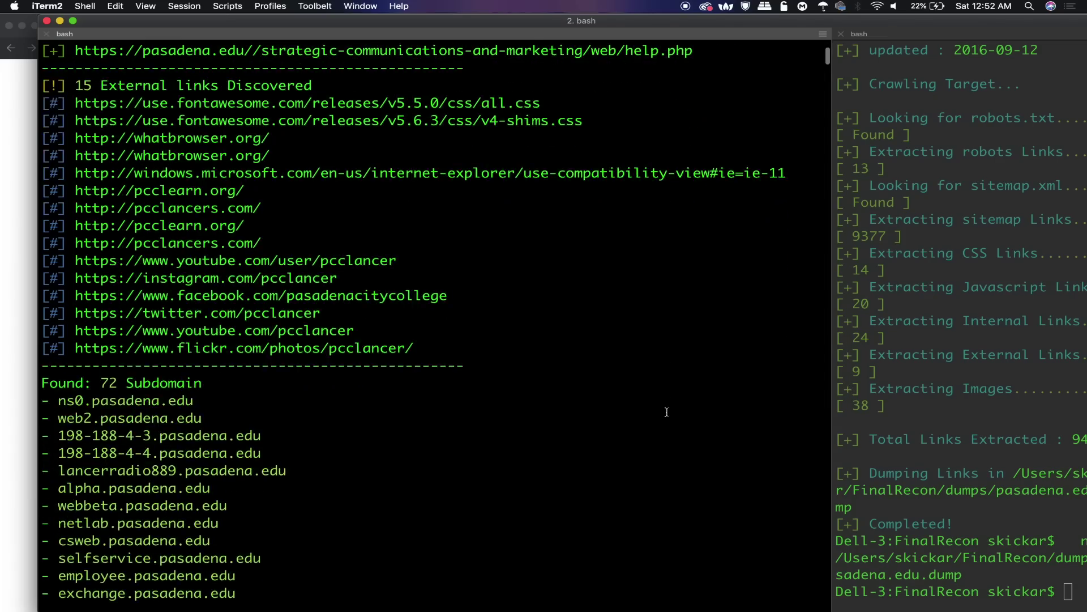
scroll(470, 367, "up", 5)
scroll(469, 367, "up", 2)
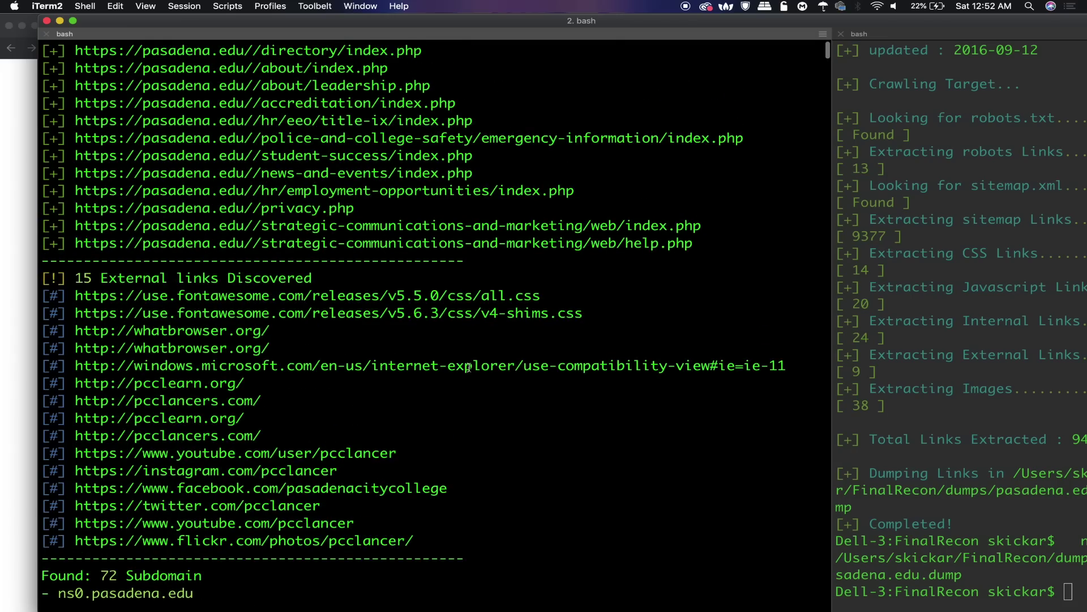
scroll(468, 367, "down", 5)
scroll(468, 367, "down", 3)
scroll(469, 367, "down", 5)
scroll(468, 367, "down", 5)
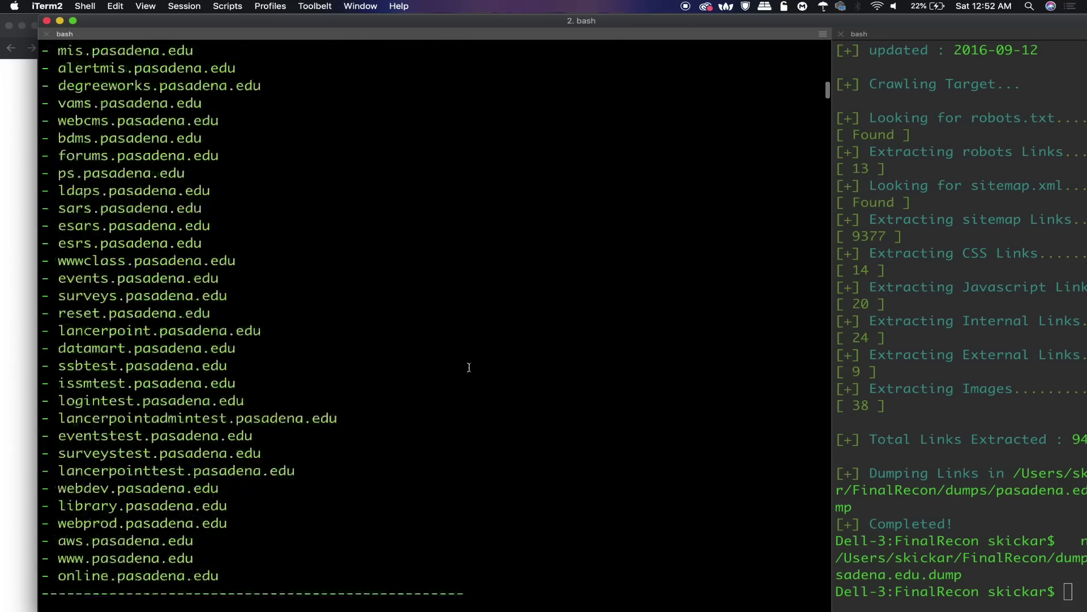
scroll(468, 367, "down", 7)
scroll(468, 367, "up", 1)
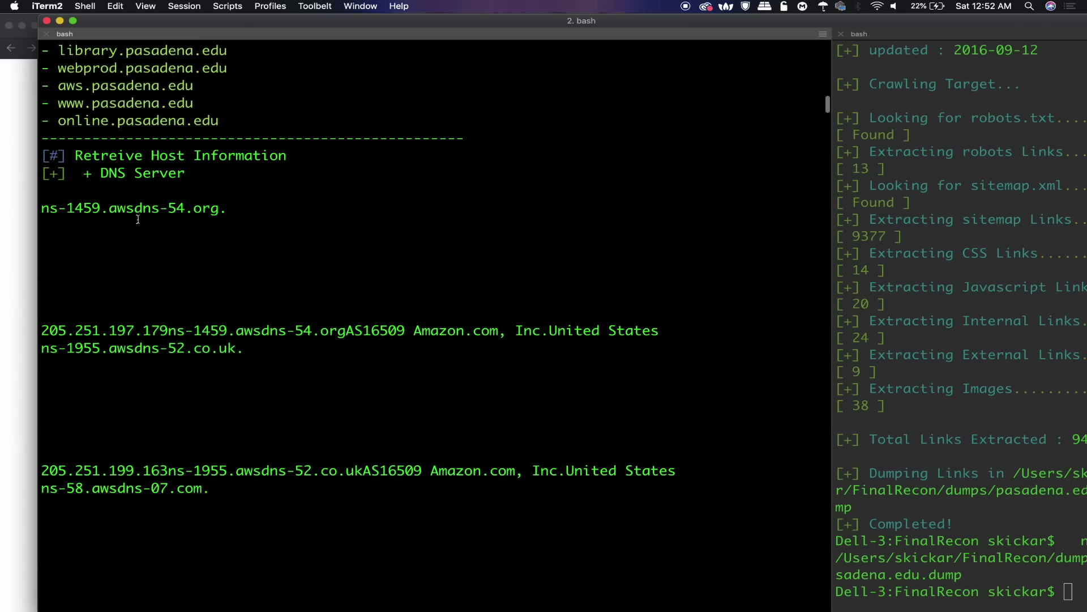
scroll(192, 355, "down", 2)
scroll(331, 445, "down", 2)
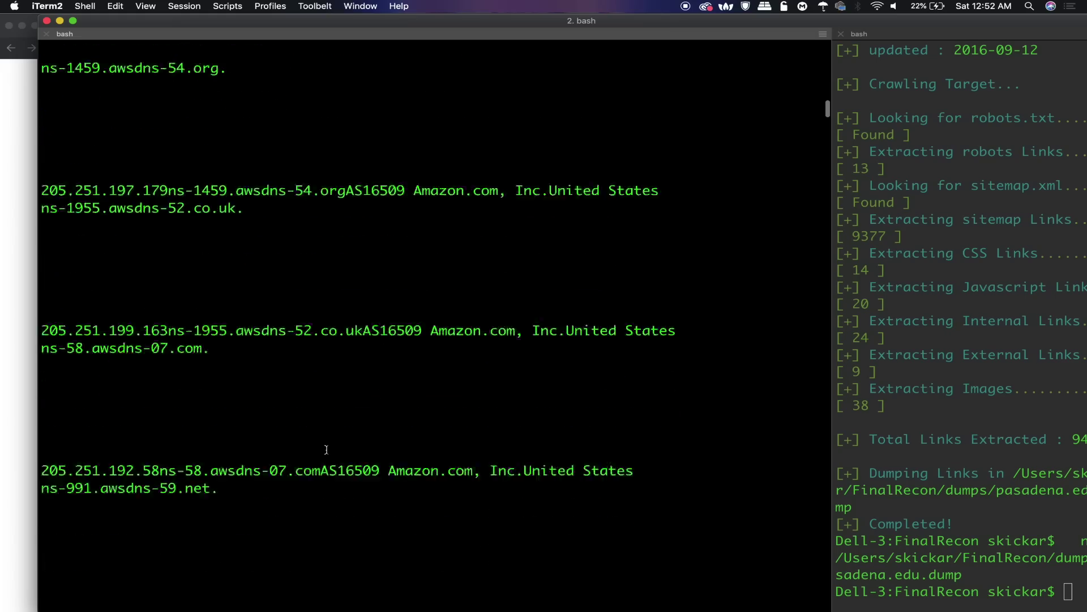
scroll(325, 450, "down", 4)
scroll(318, 530, "down", 1)
scroll(306, 476, "down", 5)
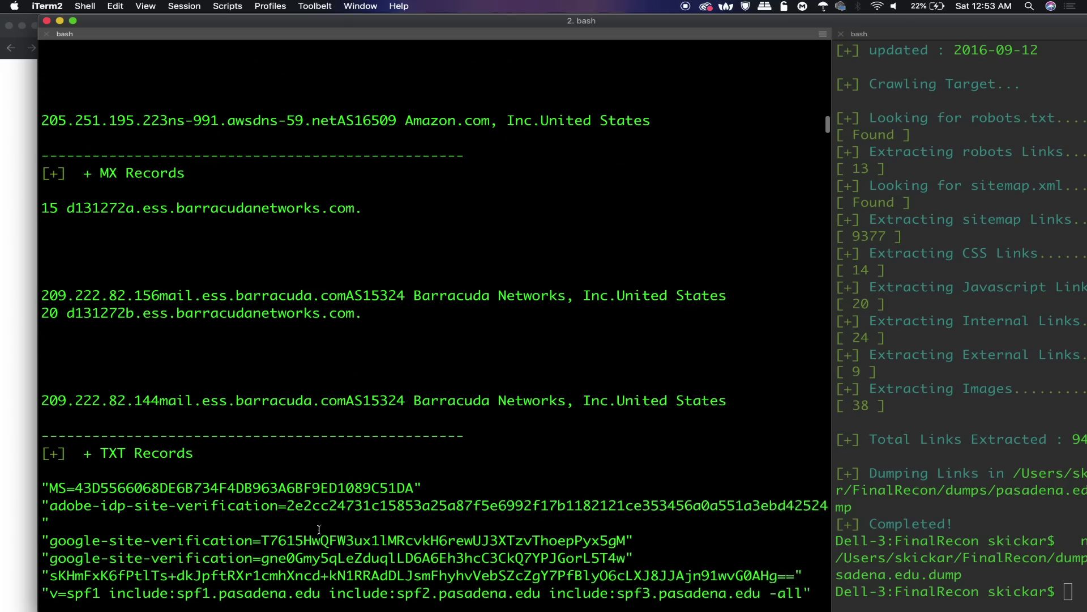
scroll(260, 246, "down", 1)
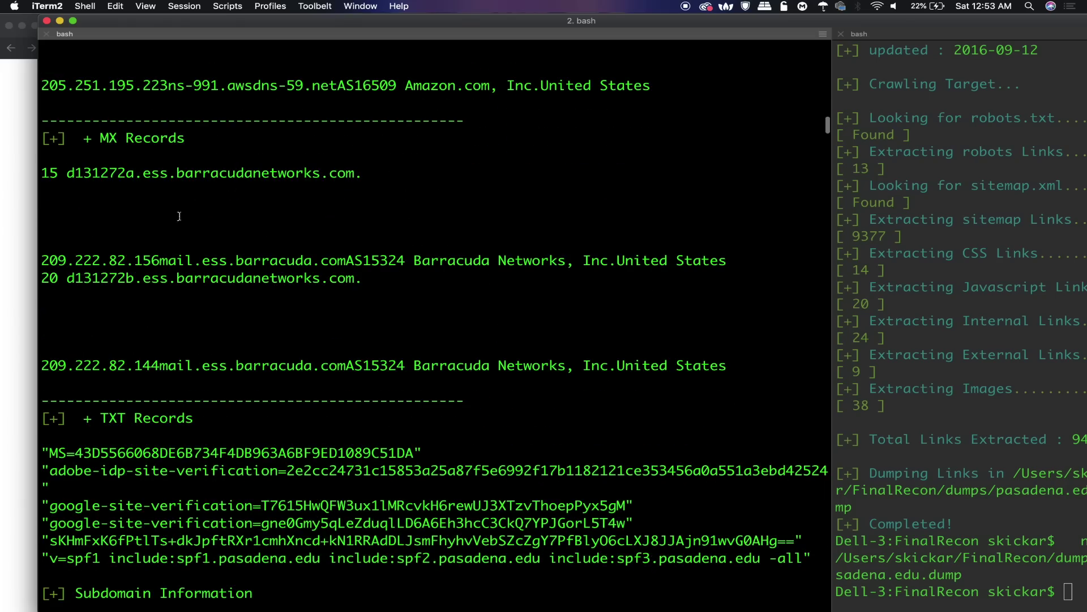
scroll(214, 294, "down", 1)
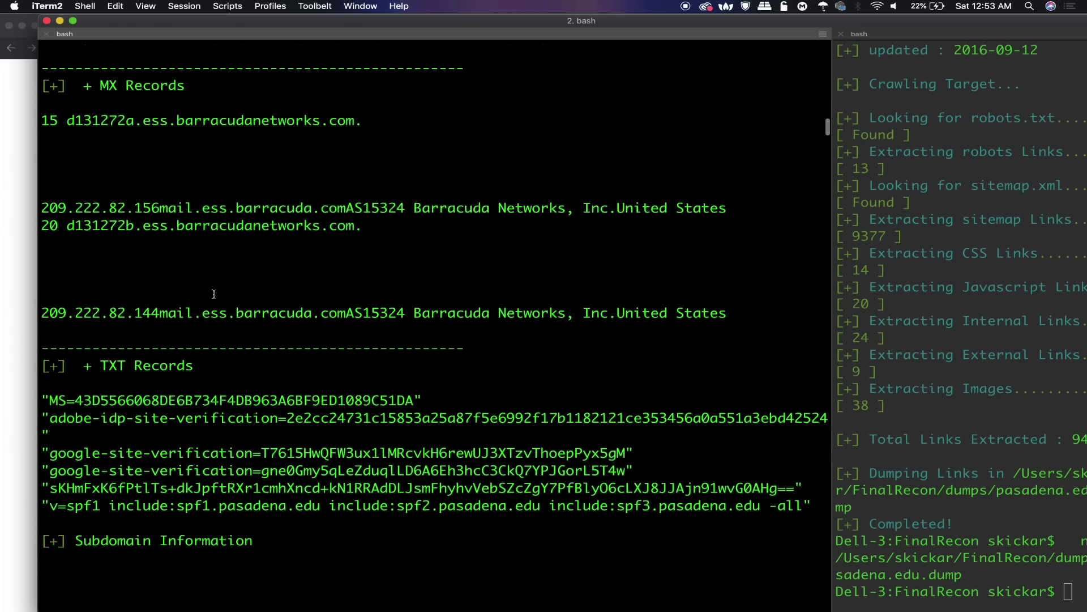
scroll(193, 370, "down", 3)
scroll(193, 375, "down", 5)
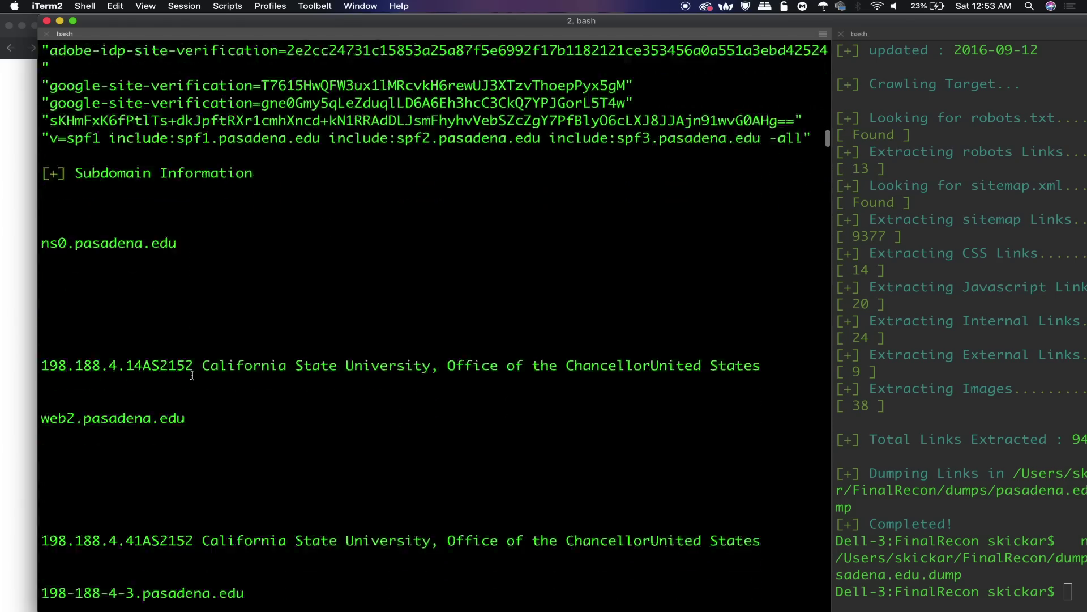
scroll(213, 306, "up", 3)
scroll(234, 246, "up", 1)
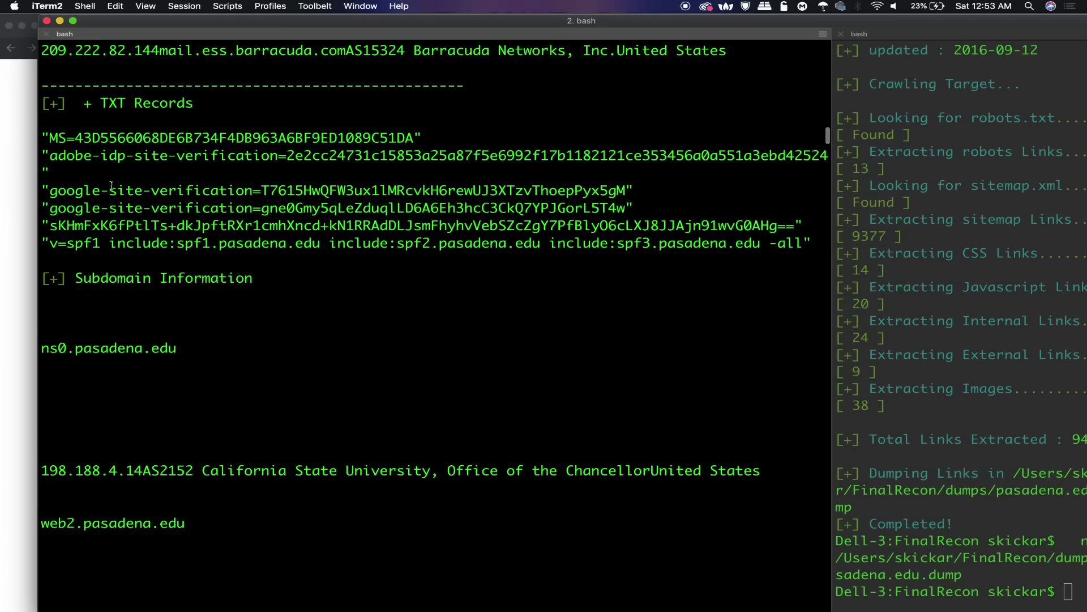
scroll(248, 306, "down", 1)
scroll(248, 307, "down", 3)
scroll(249, 307, "down", 2)
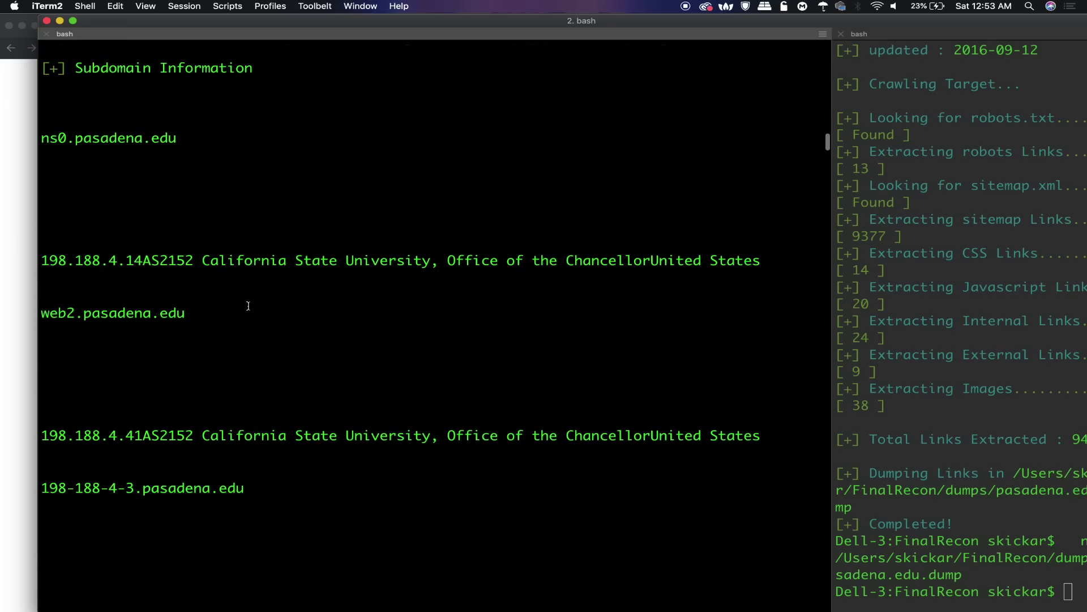
scroll(248, 306, "down", 1)
scroll(304, 250, "down", 3)
scroll(303, 250, "down", 5)
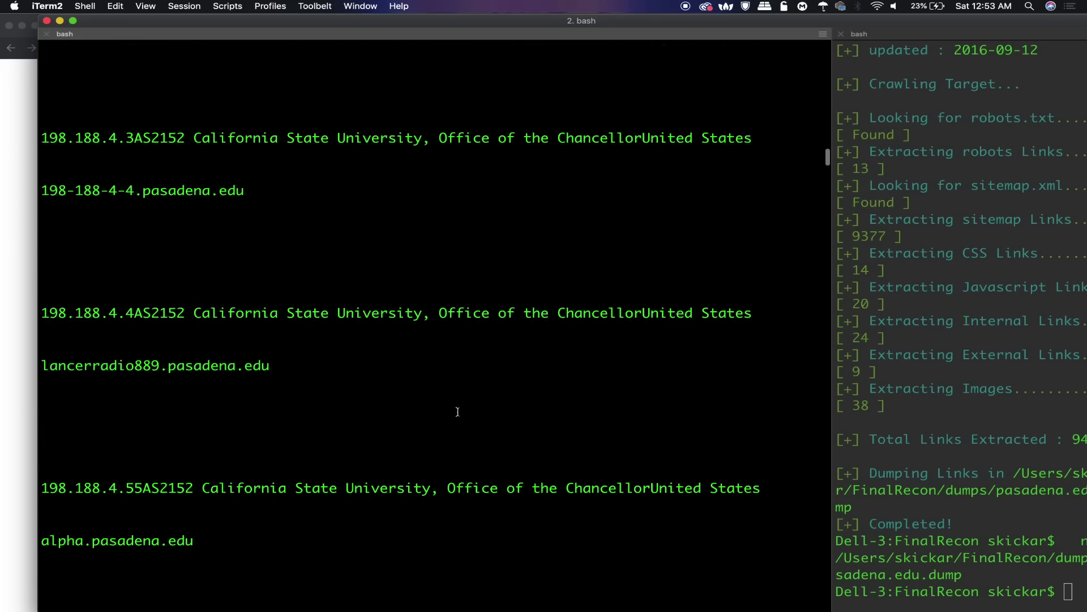
scroll(457, 412, "down", 5)
scroll(457, 412, "down", 5)
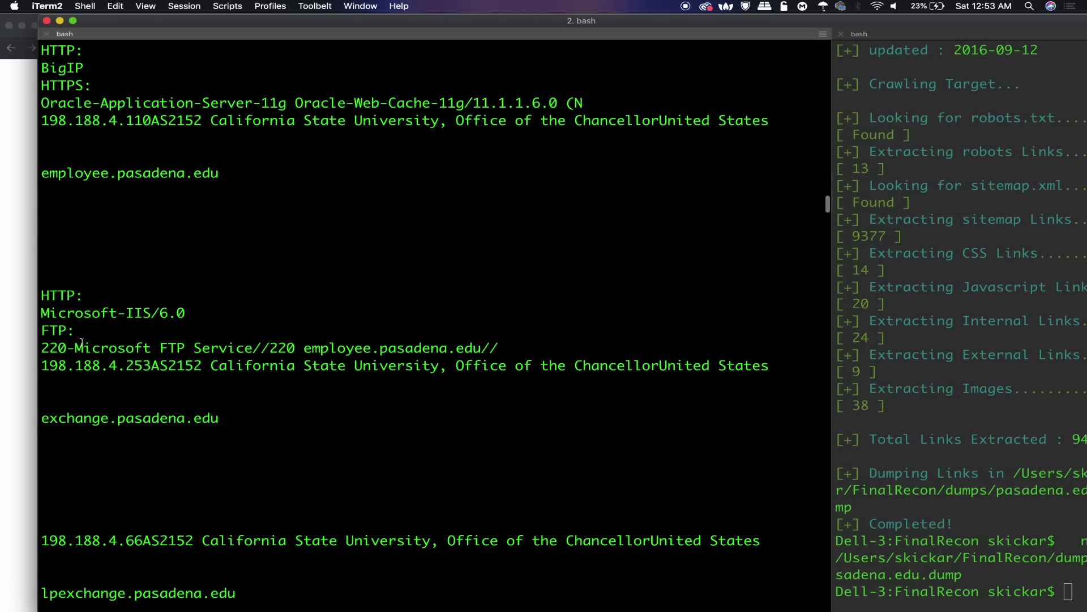
scroll(270, 365, "up", 1)
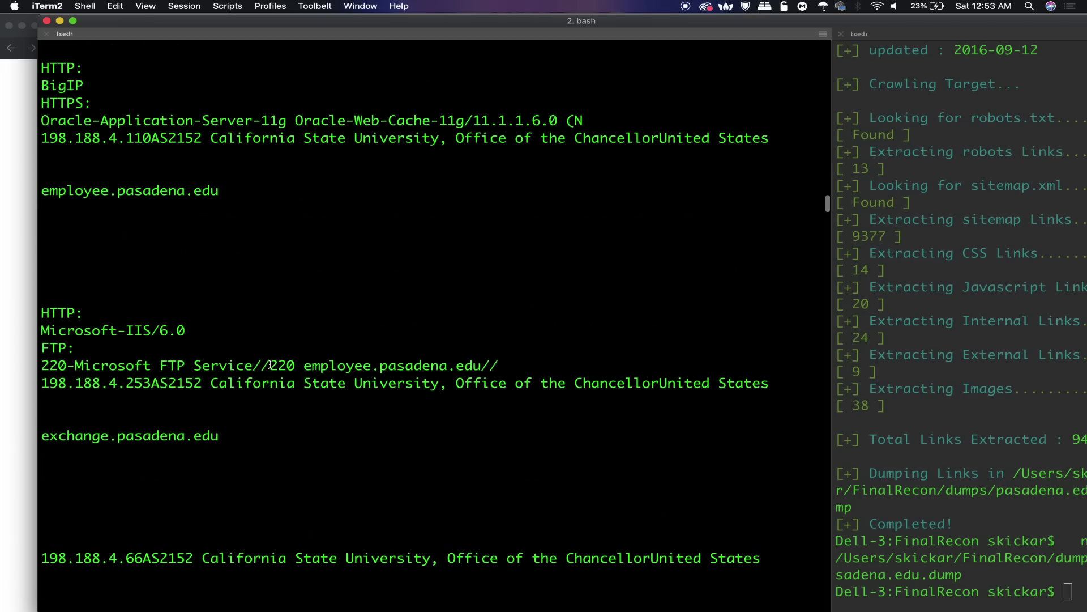
triple_click(174, 437)
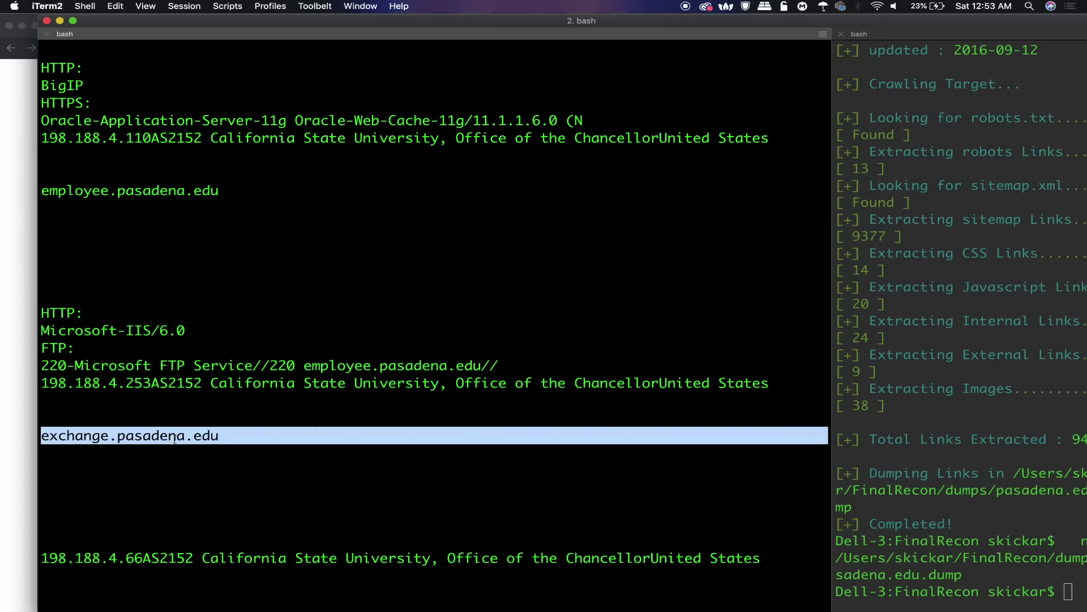
left_click(173, 437)
scroll(174, 436, "down", 3)
scroll(173, 439, "up", 4)
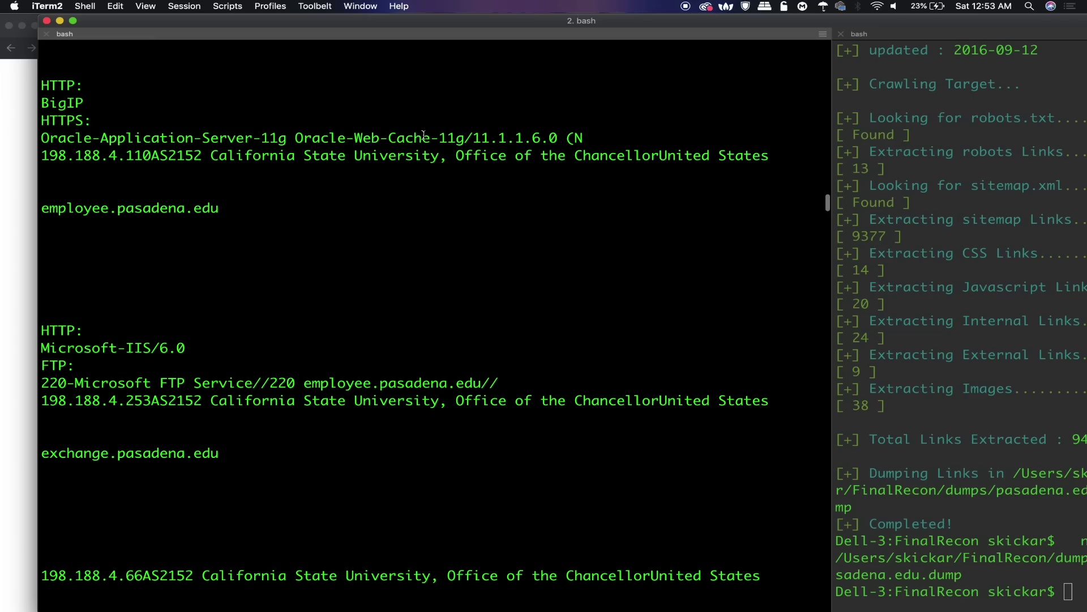
scroll(536, 297, "down", 2)
scroll(536, 298, "down", 4)
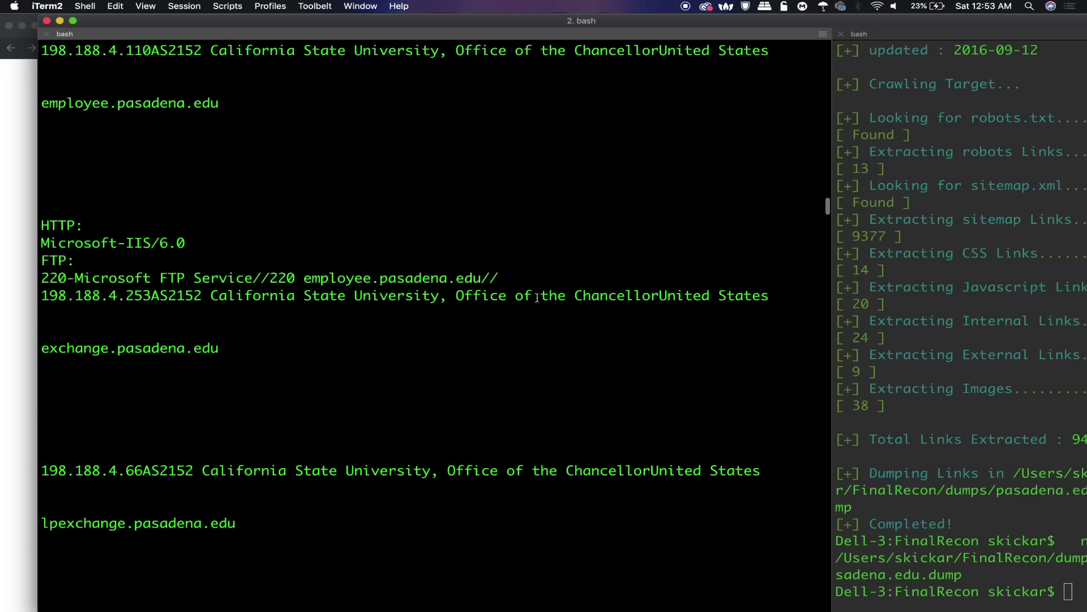
scroll(537, 298, "down", 2)
scroll(536, 297, "down", 2)
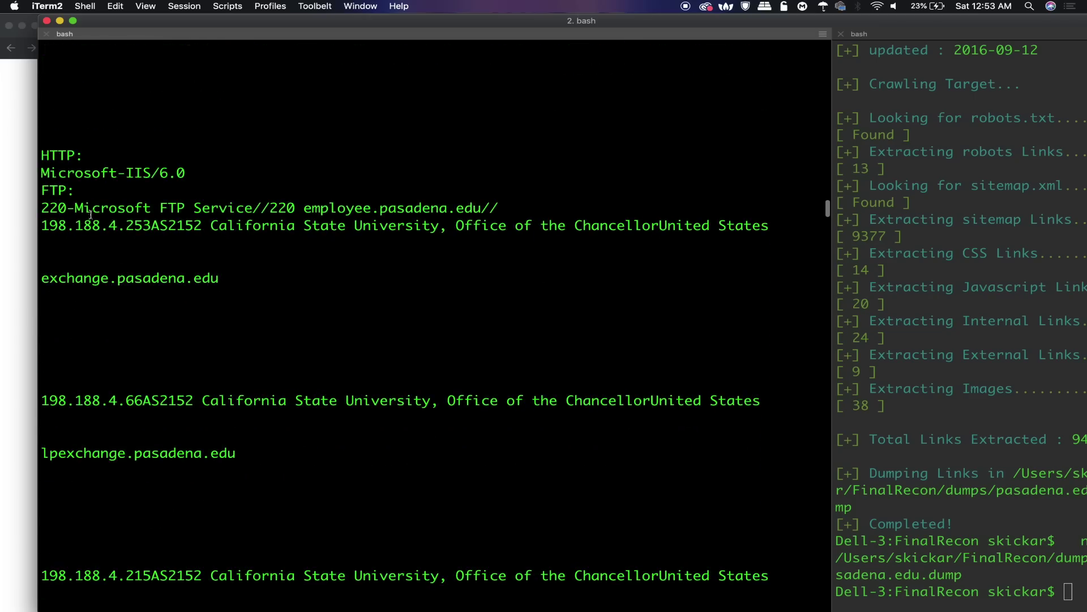
triple_click(173, 208)
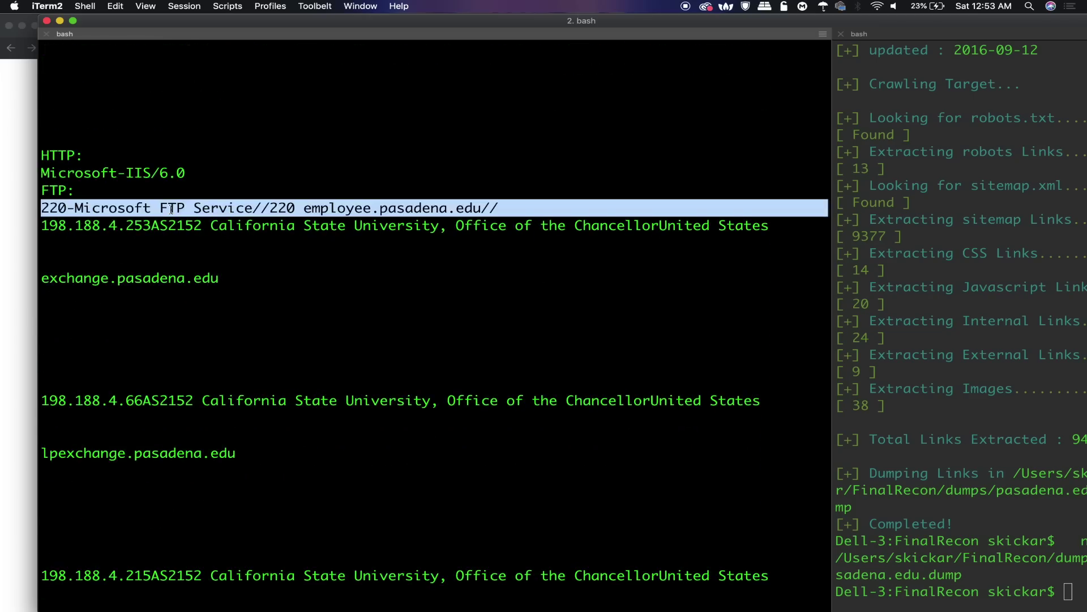
left_click(172, 208)
scroll(170, 236, "down", 4)
scroll(170, 306, "down", 1)
scroll(174, 374, "down", 8)
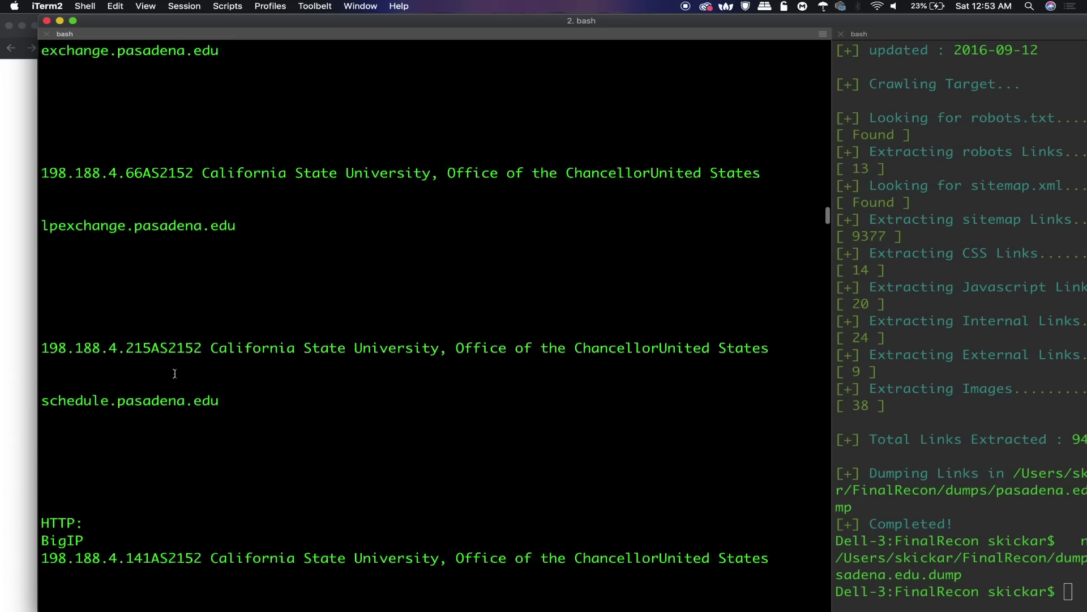
scroll(174, 374, "down", 4)
scroll(174, 373, "down", 4)
scroll(174, 374, "down", 5)
scroll(174, 374, "down", 4)
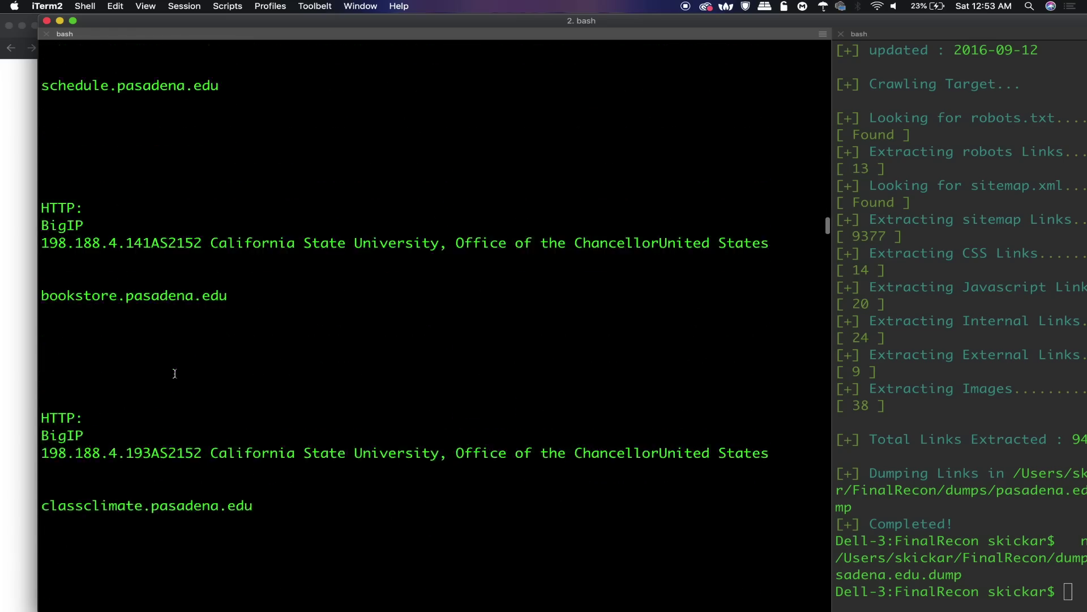
scroll(174, 373, "down", 6)
scroll(175, 374, "down", 4)
scroll(174, 374, "down", 8)
scroll(175, 373, "down", 2)
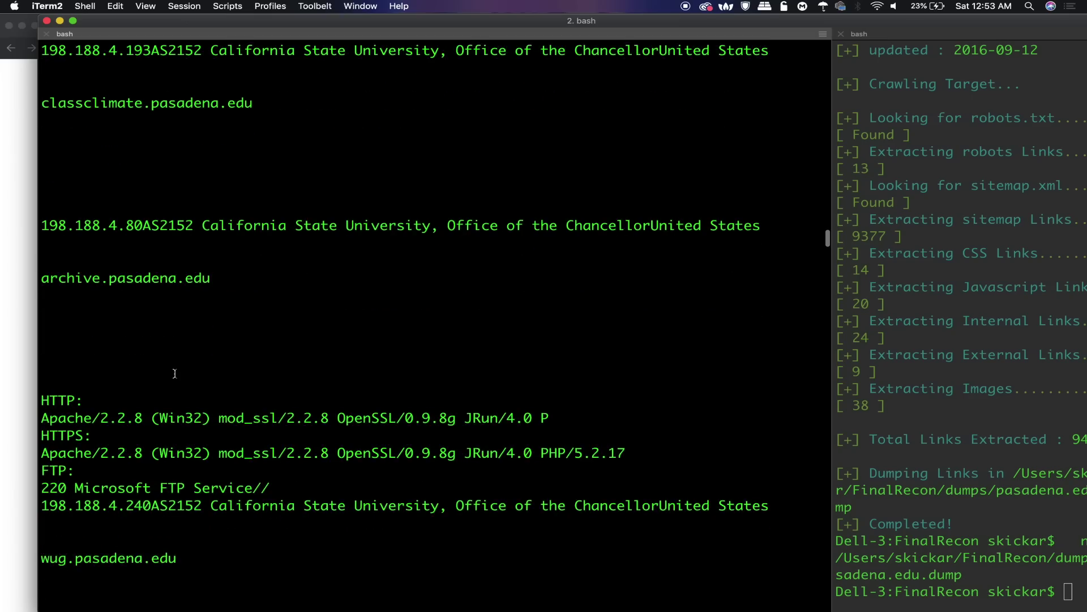
scroll(174, 374, "down", 3)
scroll(174, 374, "down", 1)
scroll(173, 374, "down", 1)
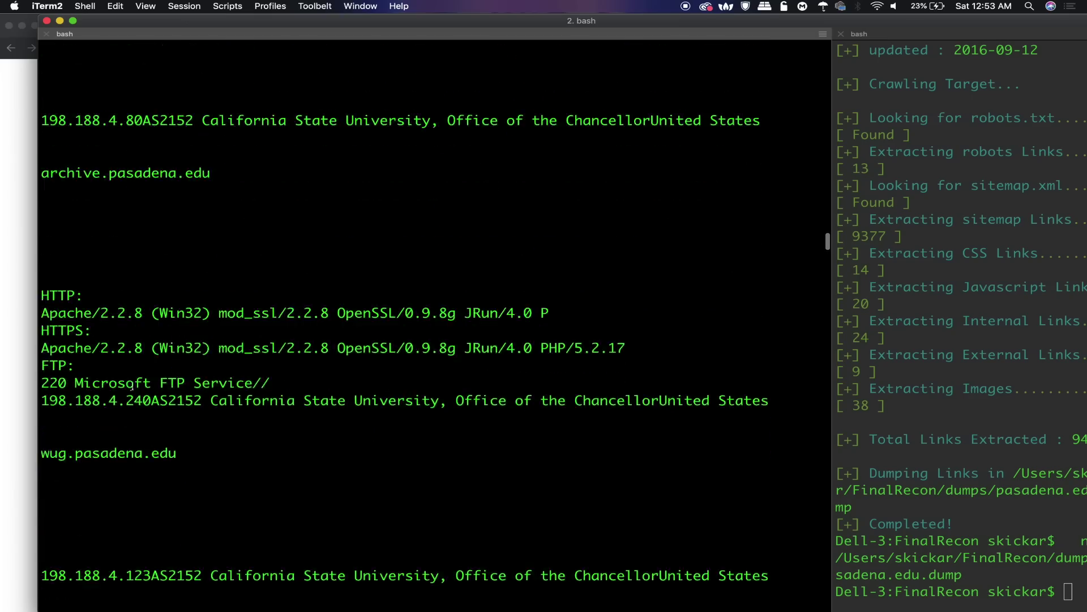
left_click_drag(55, 387, 138, 387)
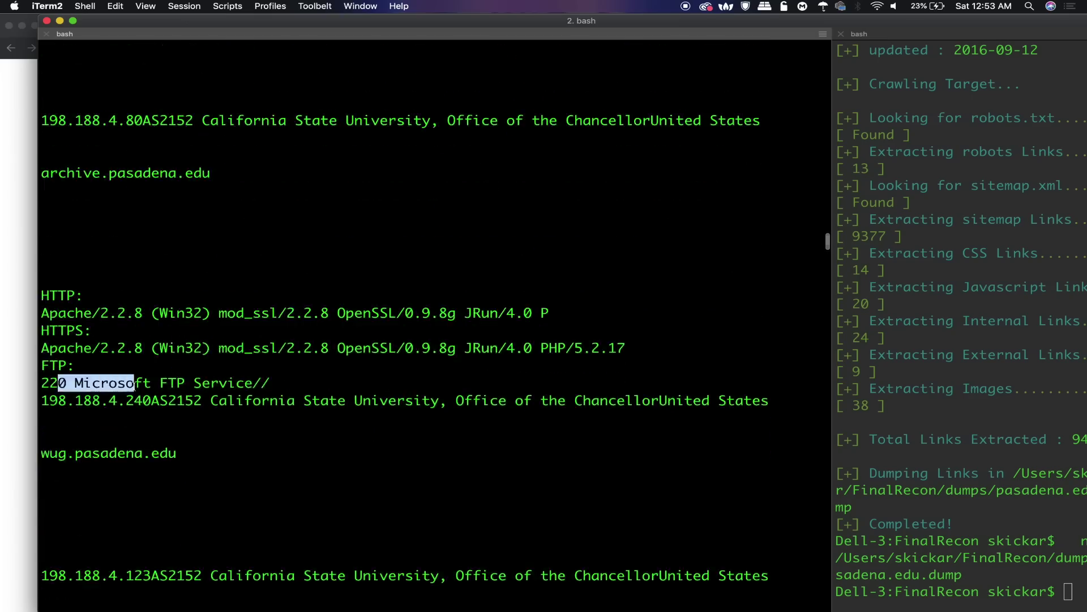
left_click(102, 347)
scroll(155, 359, "down", 2)
scroll(156, 360, "down", 5)
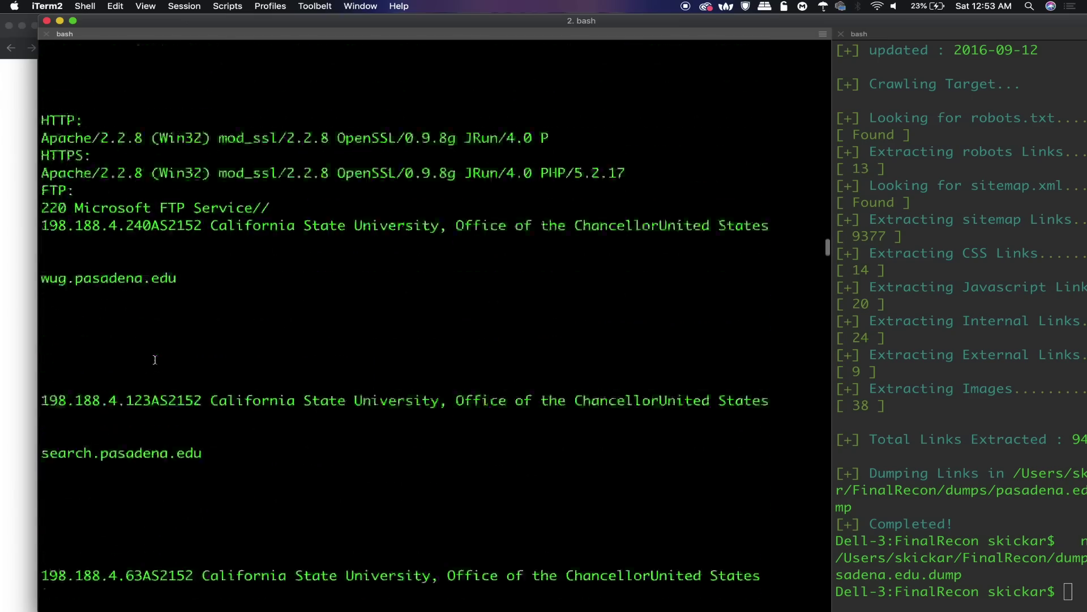
scroll(156, 360, "down", 8)
scroll(155, 359, "down", 3)
scroll(154, 360, "down", 7)
scroll(154, 359, "down", 5)
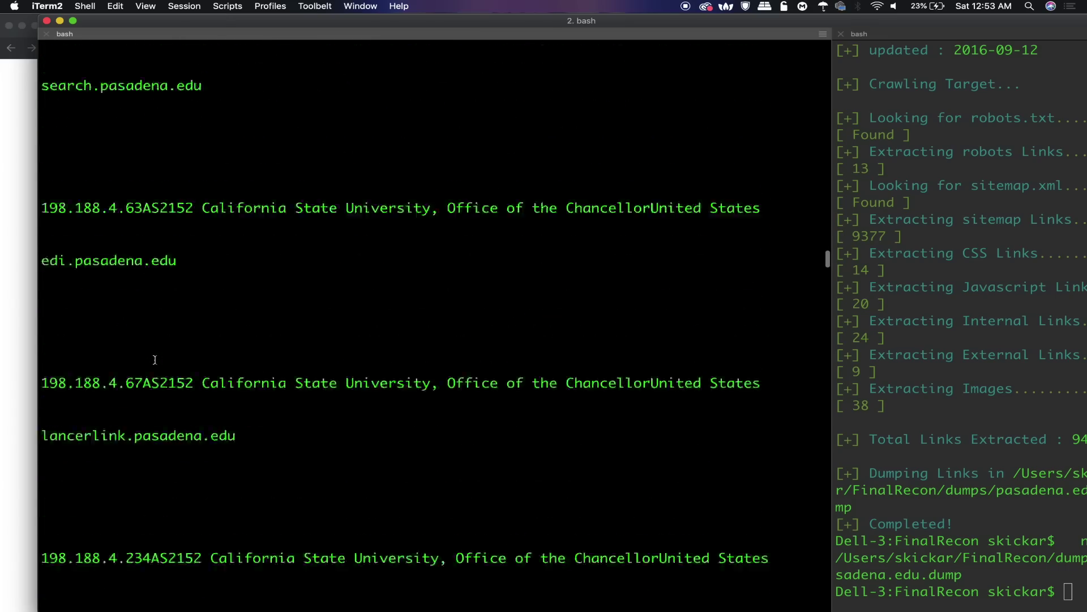
scroll(154, 359, "down", 8)
scroll(154, 360, "down", 5)
scroll(154, 359, "down", 3)
scroll(154, 359, "down", 10)
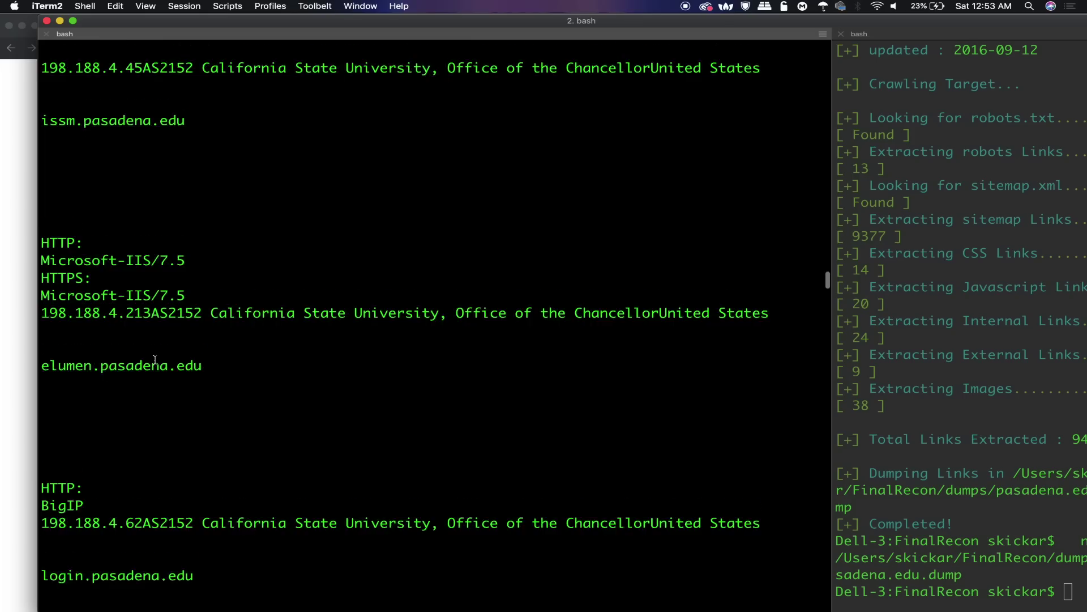
scroll(154, 359, "down", 1)
scroll(154, 359, "down", 1)
scroll(154, 359, "down", 2)
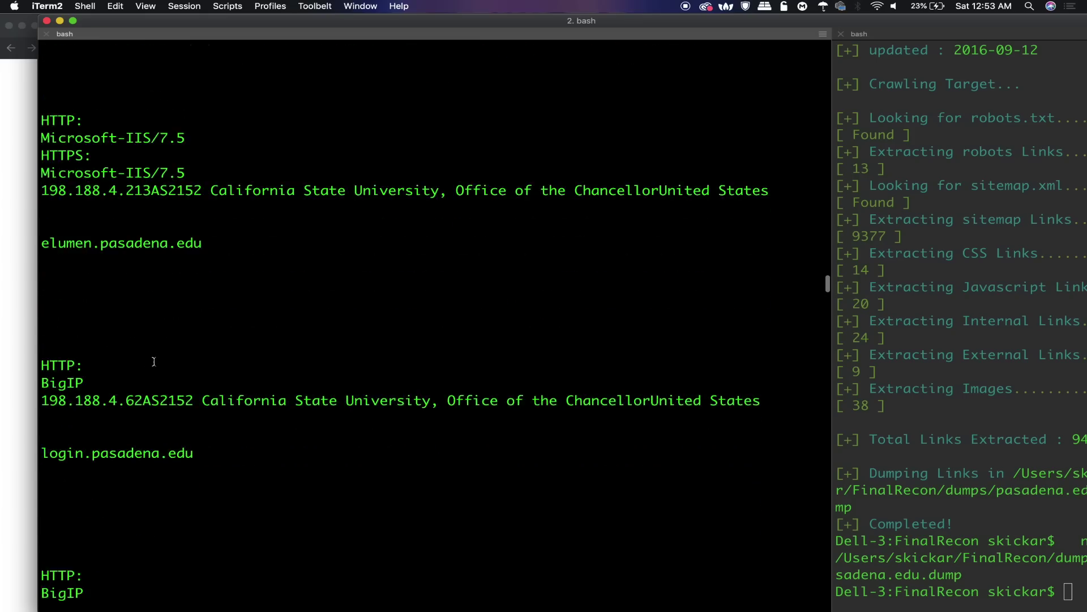
scroll(123, 320, "down", 2)
scroll(123, 319, "down", 3)
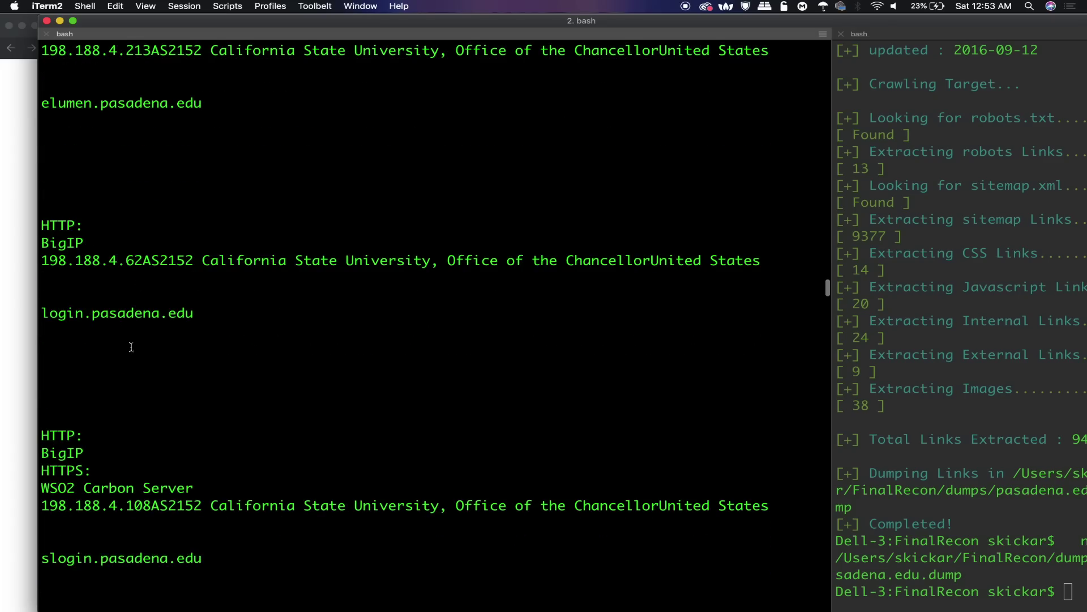
triple_click(60, 243)
left_click(72, 272)
scroll(230, 354, "down", 3)
scroll(232, 351, "down", 3)
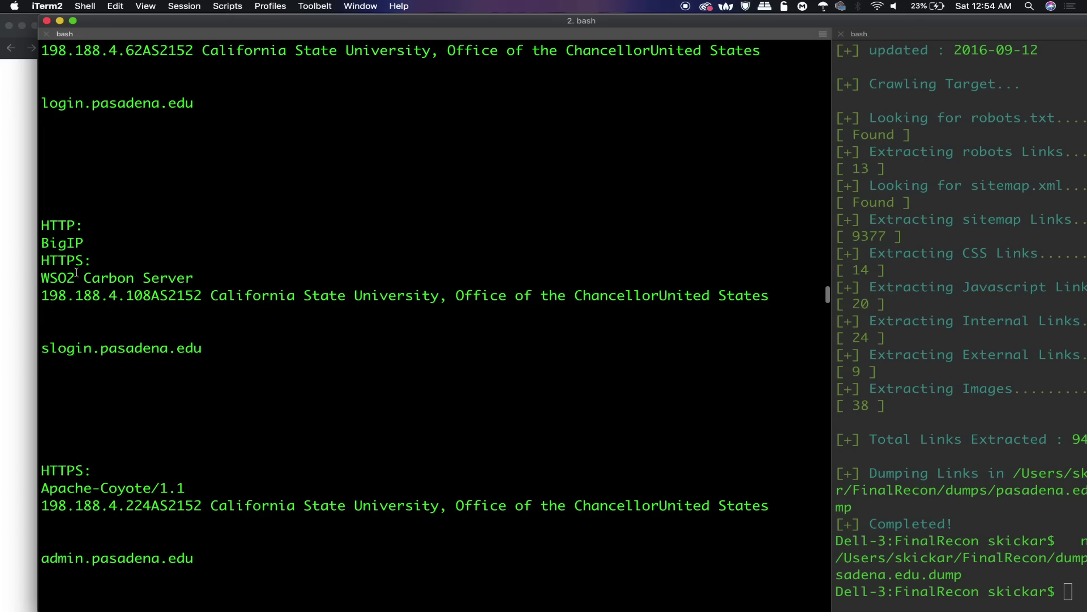
scroll(239, 347, "down", 3)
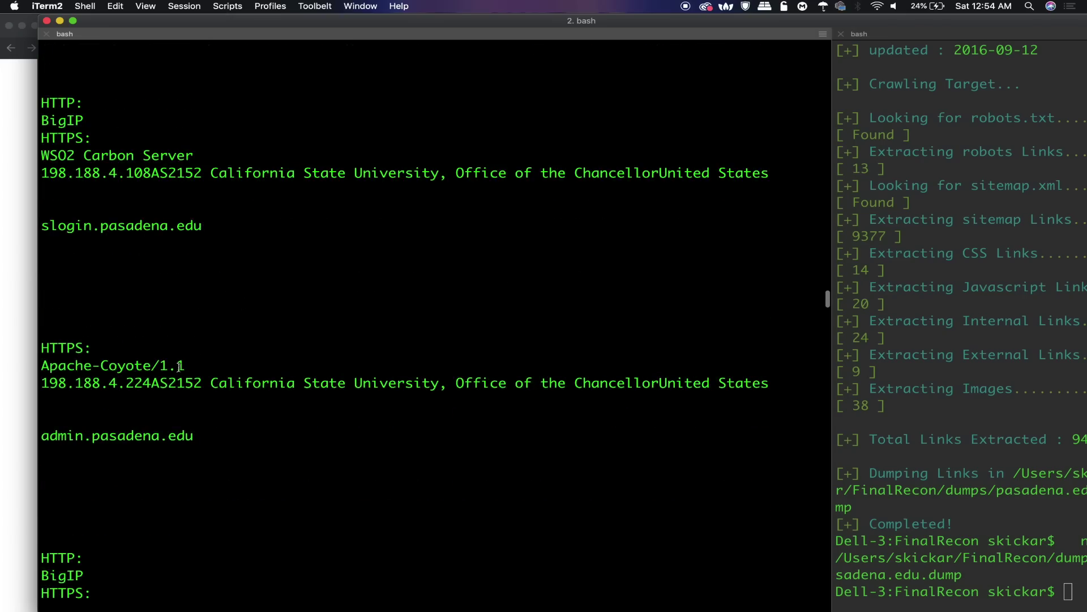
scroll(200, 444, "down", 2)
scroll(198, 444, "down", 3)
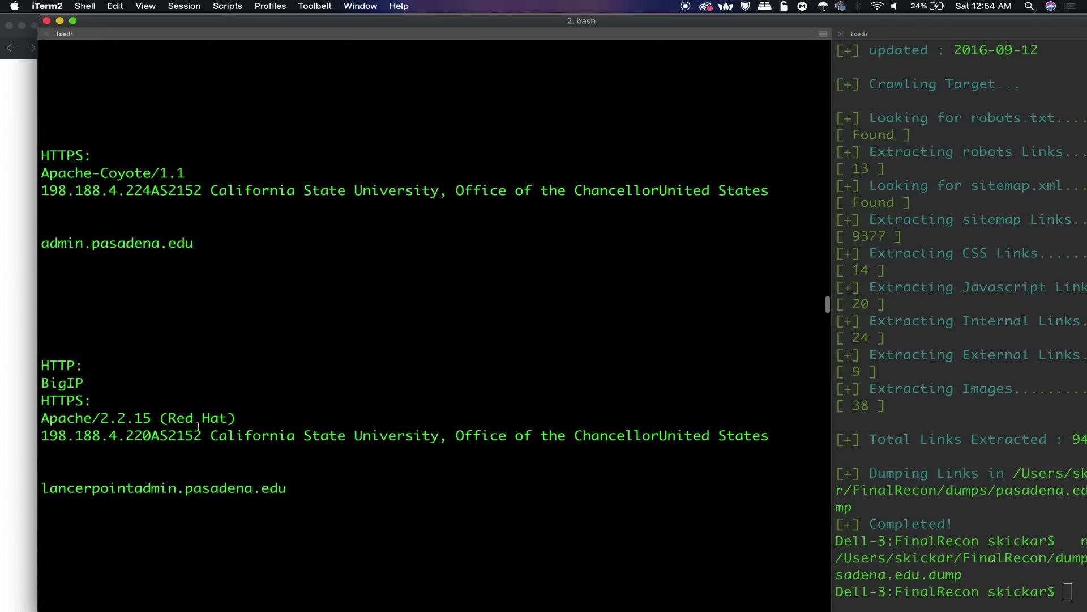
scroll(466, 380, "down", 2)
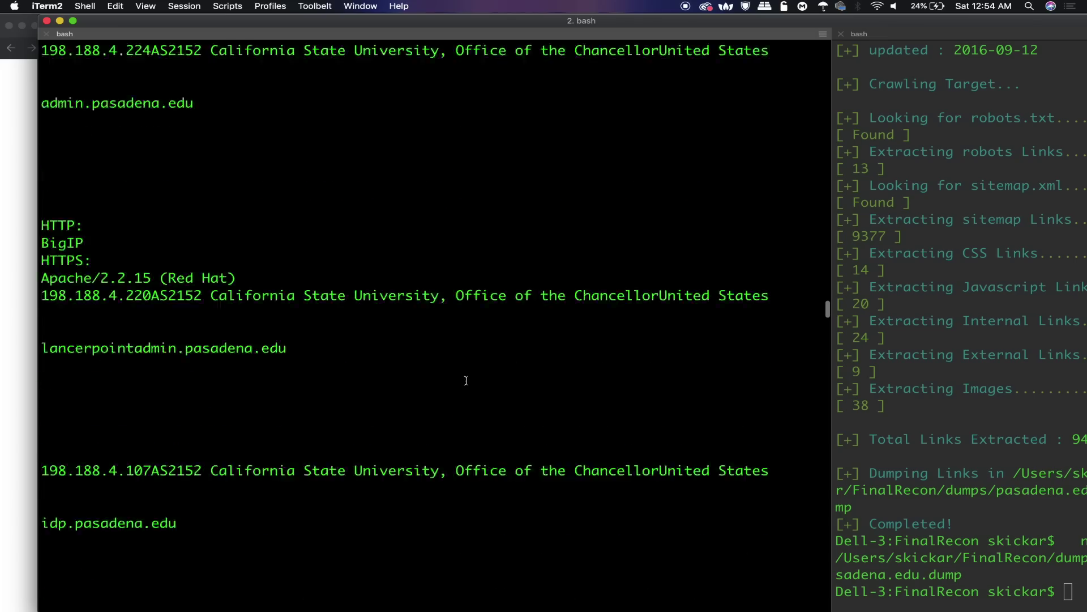
scroll(466, 380, "down", 8)
scroll(466, 379, "down", 10)
scroll(466, 380, "down", 10)
scroll(466, 380, "down", 10)
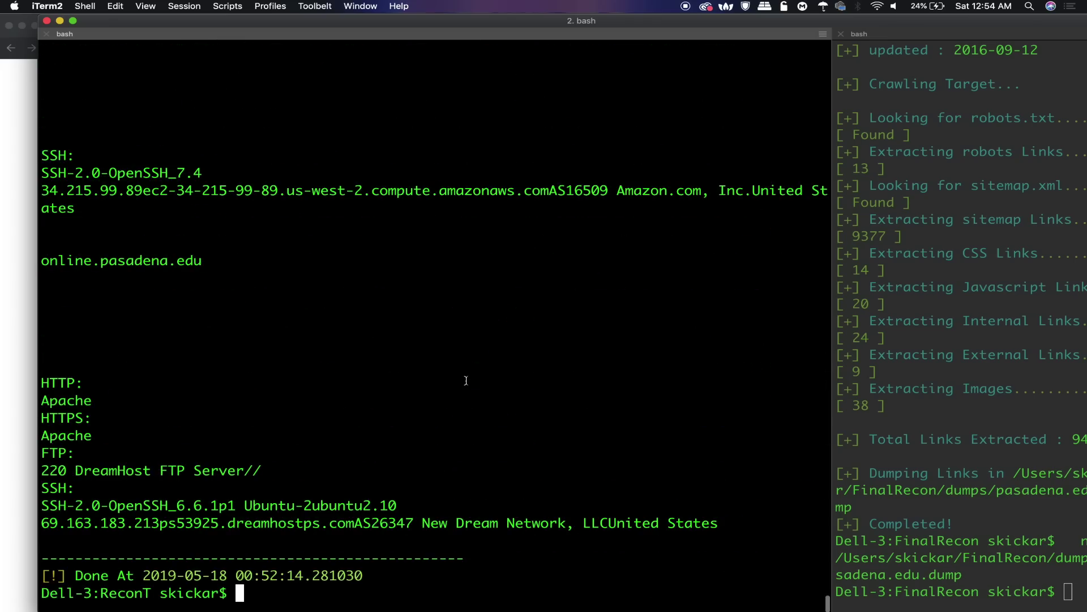
scroll(466, 380, "down", 1)
scroll(200, 481, "up", 2)
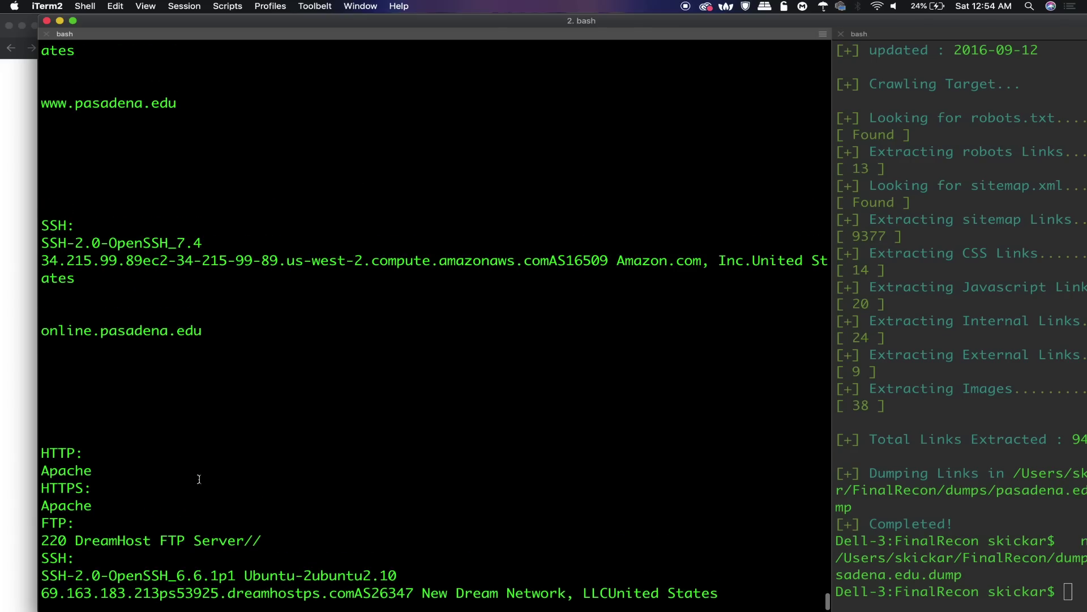
scroll(199, 479, "down", 2)
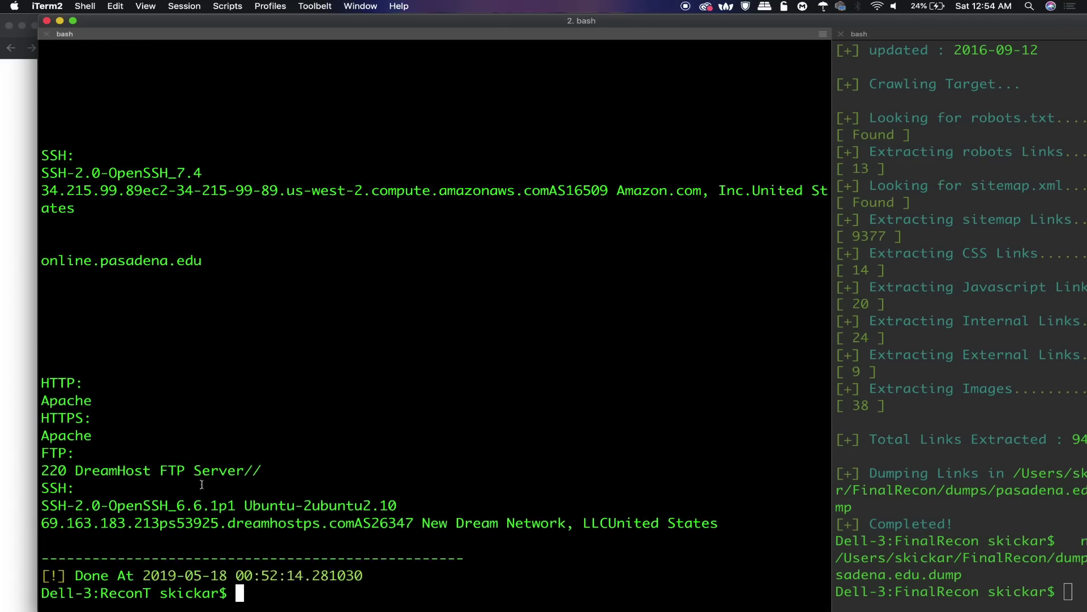
key("Up")
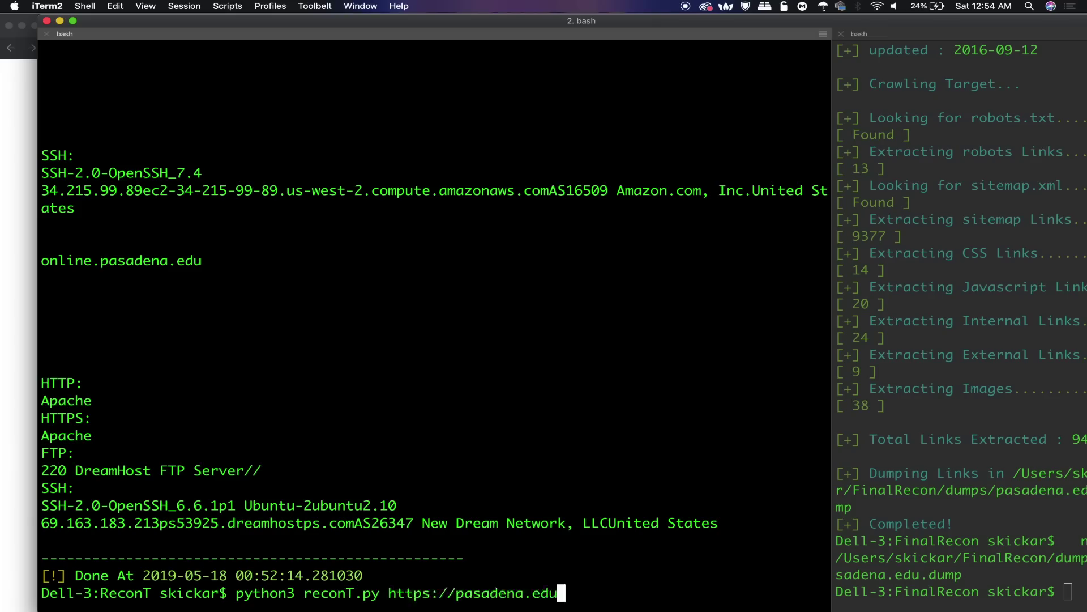
key("Up")
key("Up")
key("Down")
key("Up")
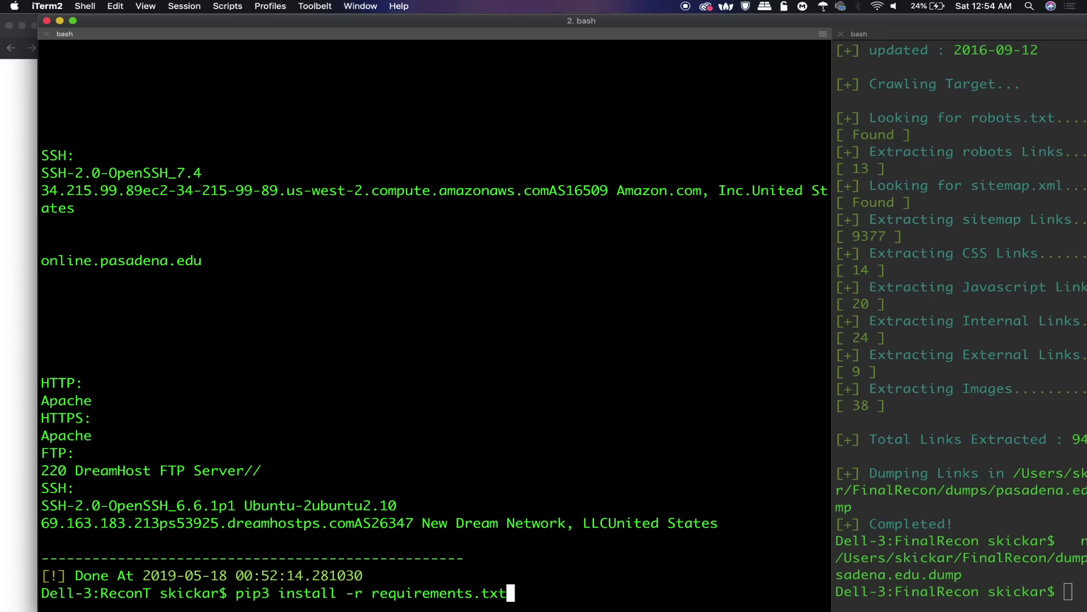
key("Up")
key("Down")
key("Up")
key("Up")
key("Up")
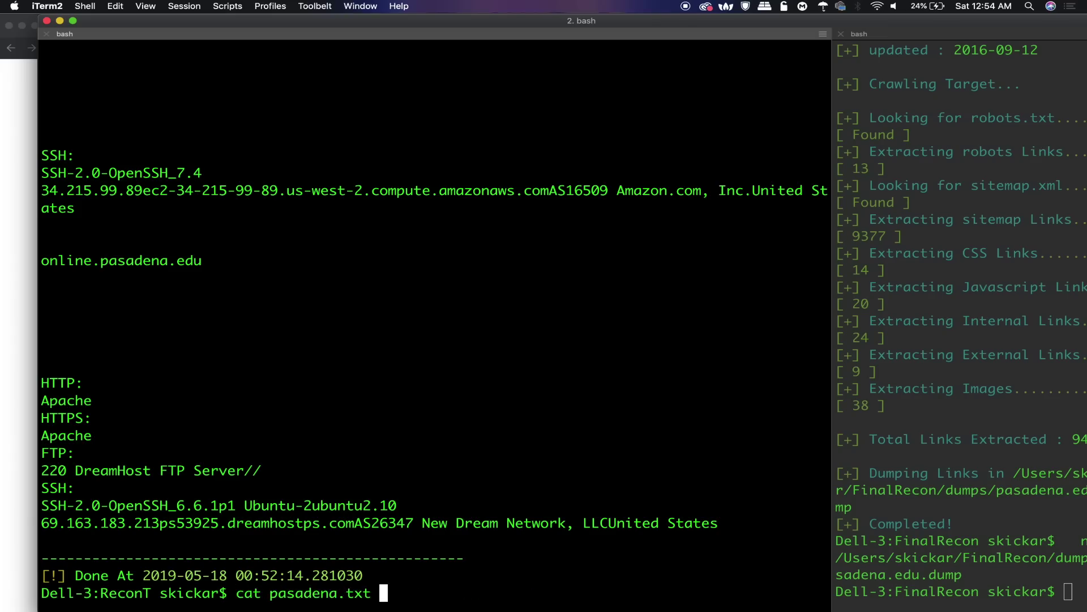
key("Up")
key("Up")
key("Down")
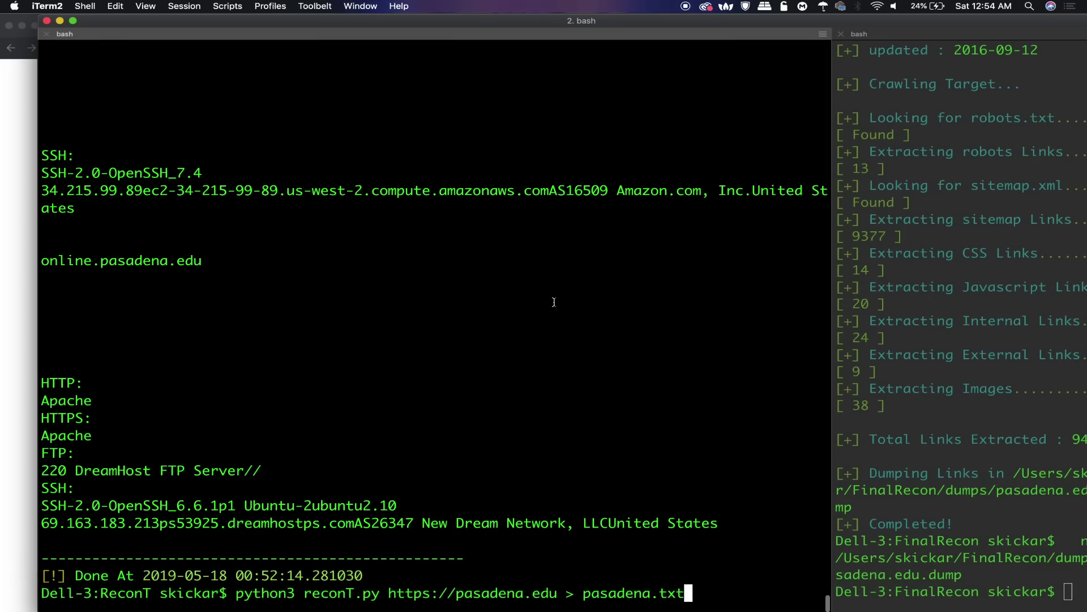
Change the output file name to example.txt and run the scan
key("Left")
key("Left")
key("Left")
key("Left")
key("BackSpace")
key("BackSpace")
key("BackSpace")
key("BackSpace")
key("BackSpace")
key("BackSpace")
key("BackSpace")
key("BackSpace")
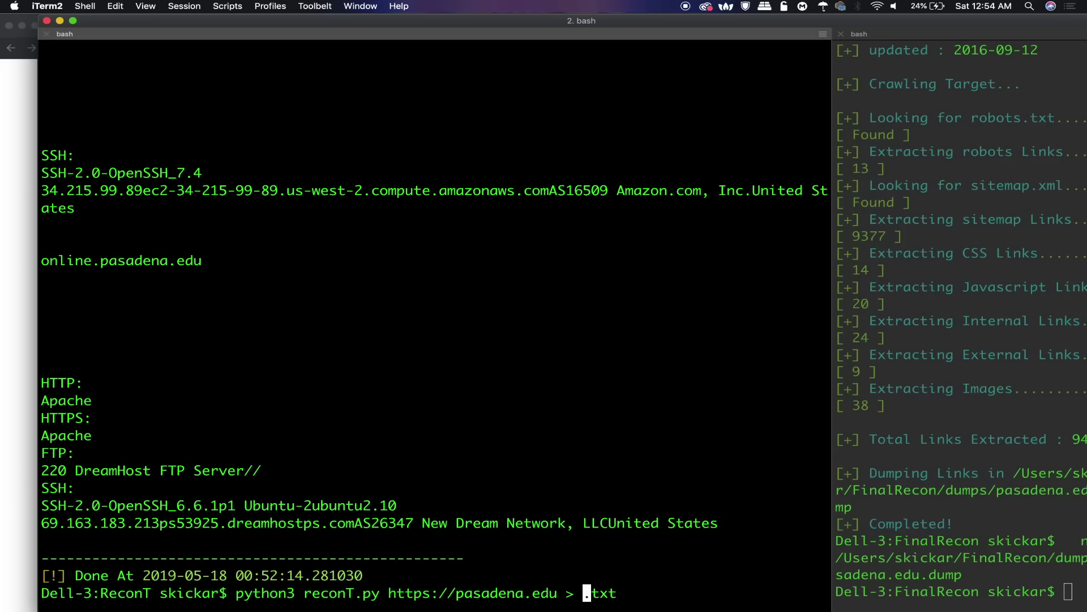
type("example")
key("Return")
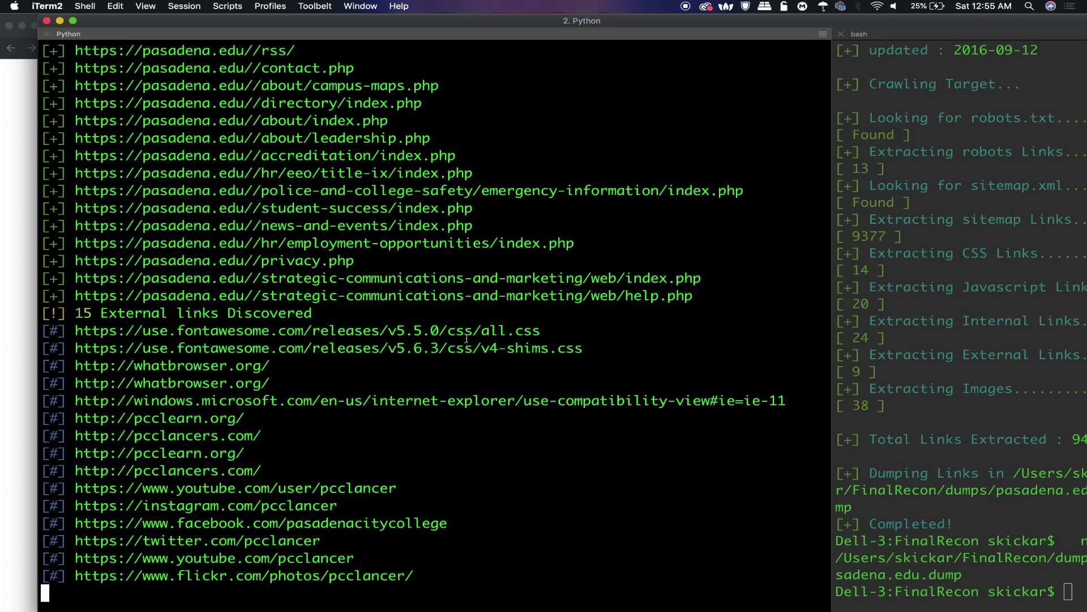
scroll(526, 448, "up", 1)
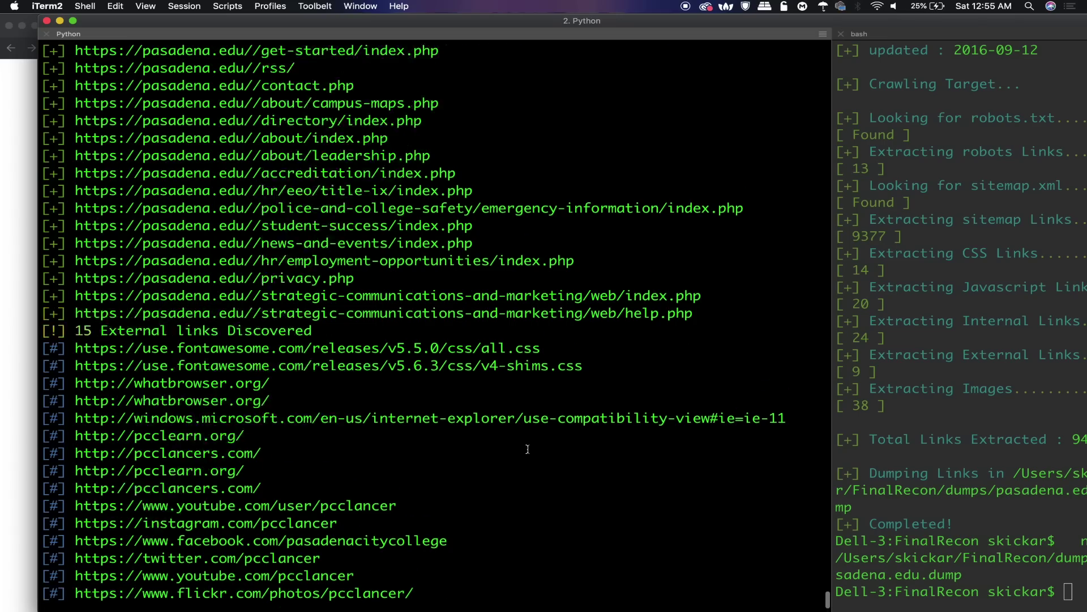
scroll(526, 449, "up", 10)
scroll(527, 448, "up", 10)
scroll(527, 449, "up", 10)
scroll(526, 449, "up", 10)
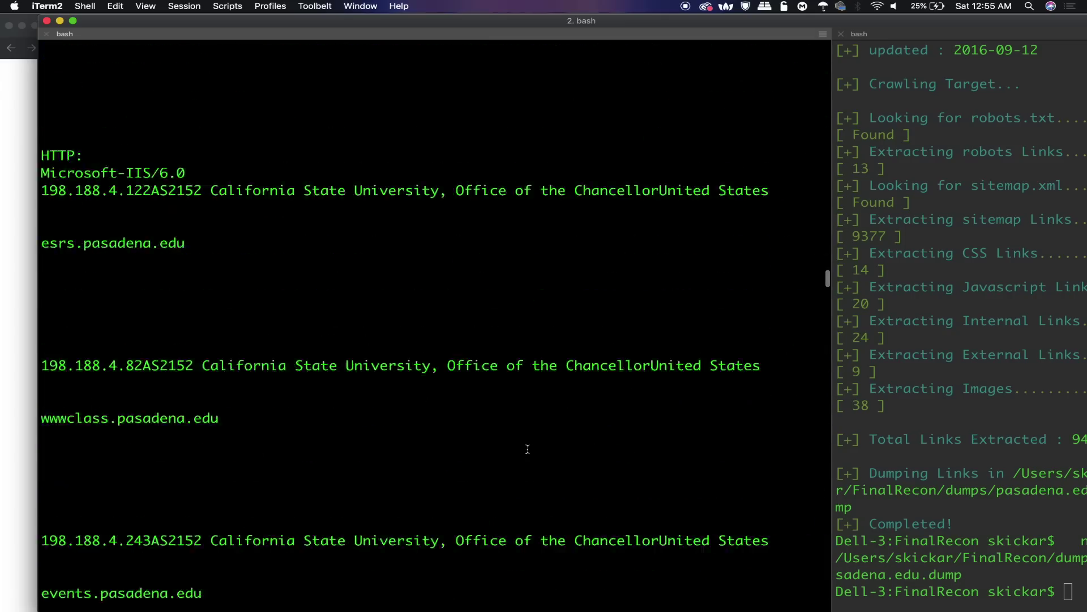
scroll(528, 449, "down", 10)
scroll(527, 449, "down", 10)
scroll(527, 448, "down", 10)
scroll(527, 449, "down", 10)
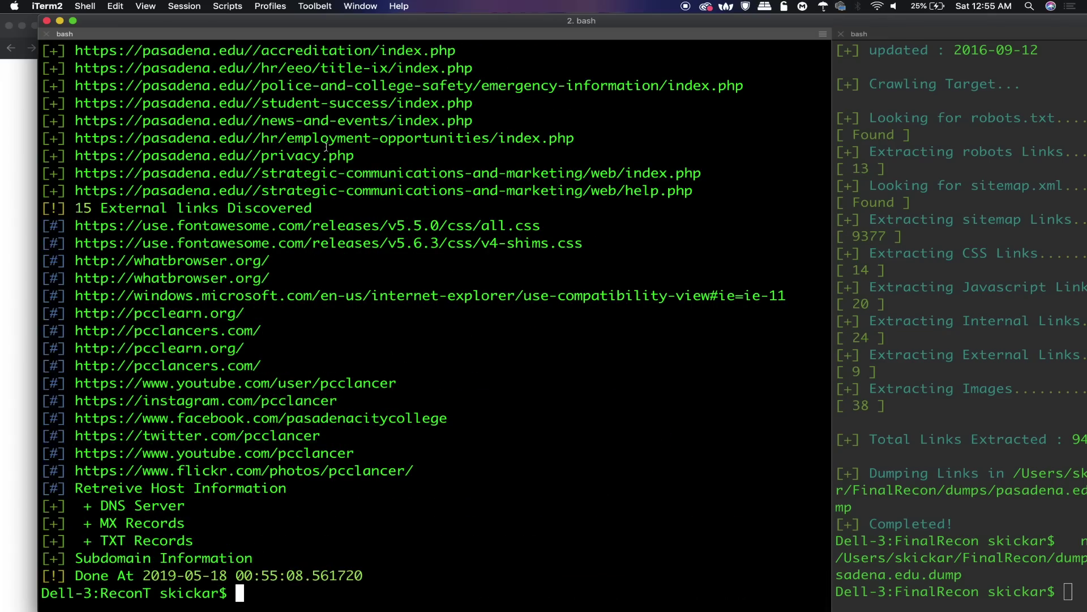
scroll(242, 286, "up", 4)
scroll(243, 290, "up", 6)
scroll(242, 290, "down", 10)
type("ls")
List the ReconT folder's files and open example.txt in nano
key("Return")
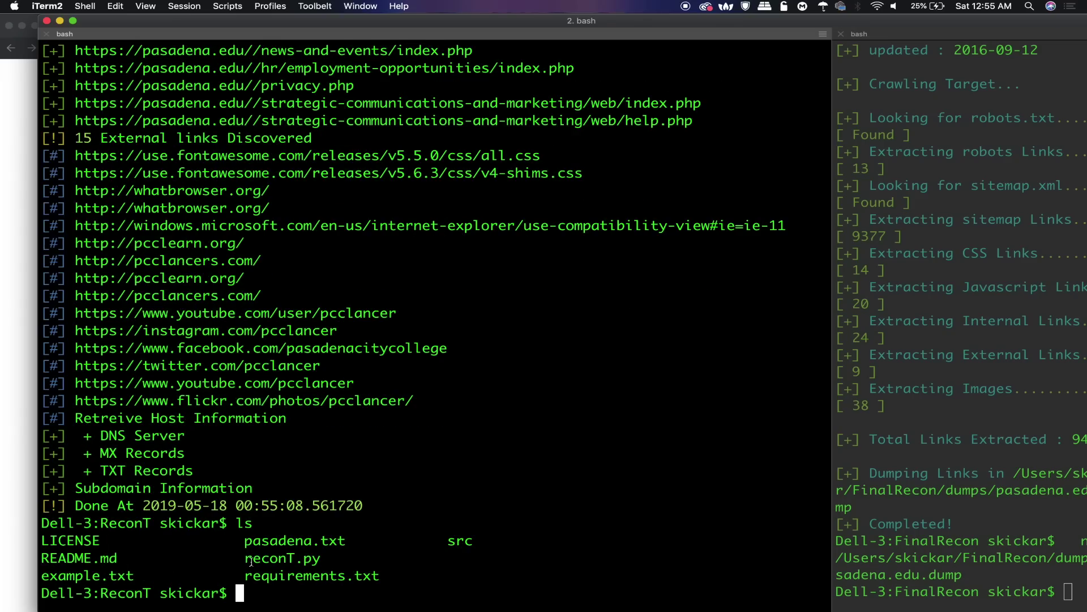
type("n")
type("ano ")
type("ex")
key("Tab")
key("Return")
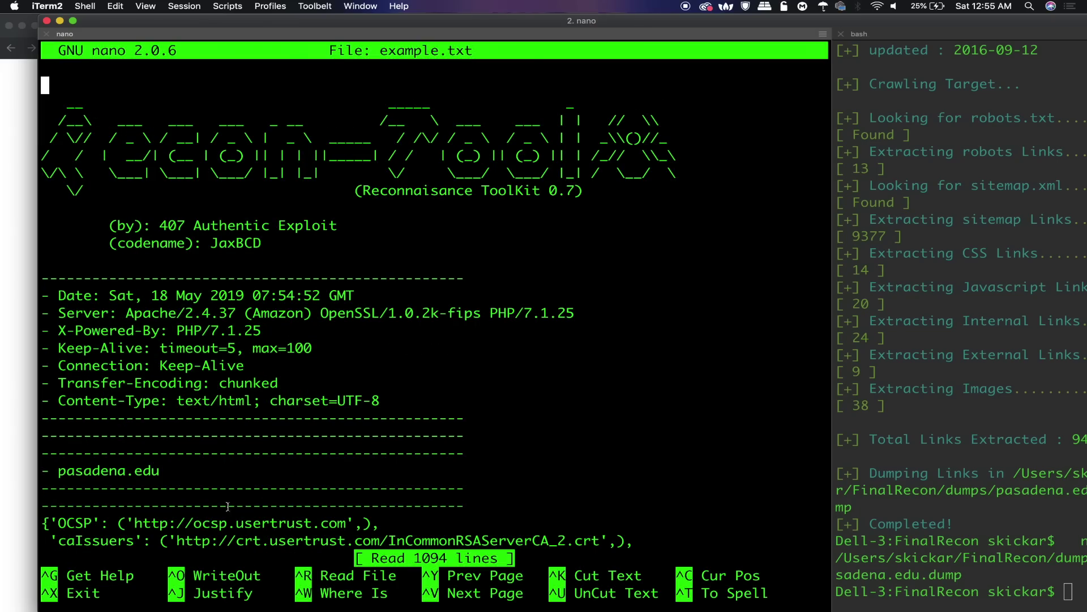
Scroll through the saved headers, DNS records and subdomains, then exit nano
key("Down")
key("Down")
key("Down")
key("Down")
key("Down")
key("Down")
key("Down")
key("Down")
key("Down")
key("Down")
key("Down")
key("Down")
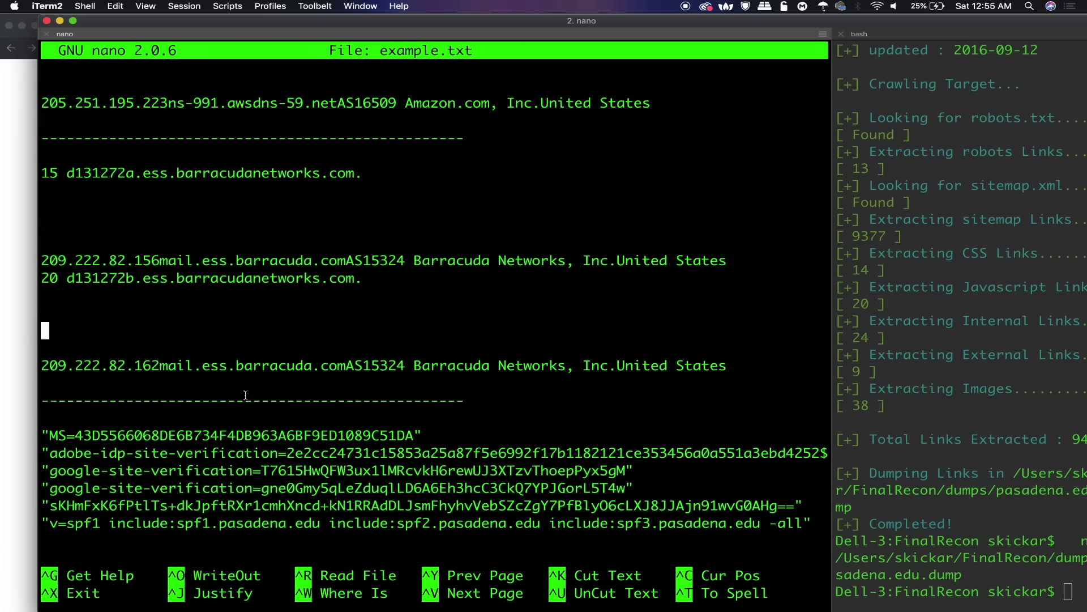
key("Down")
key("Down")
key("Down")
key("Down")
key("Down")
key("Down")
key("Down")
key("Down")
key("Down")
key("Down")
key("Down")
key("Down")
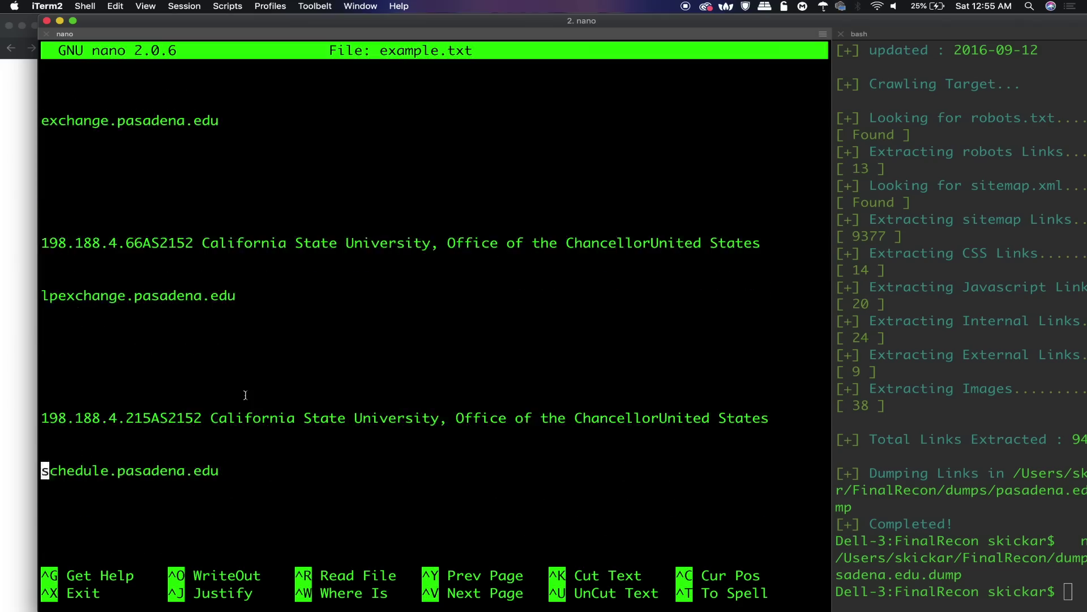
key("Down")
key("Down")
key("Down")
key("ctrl+x")
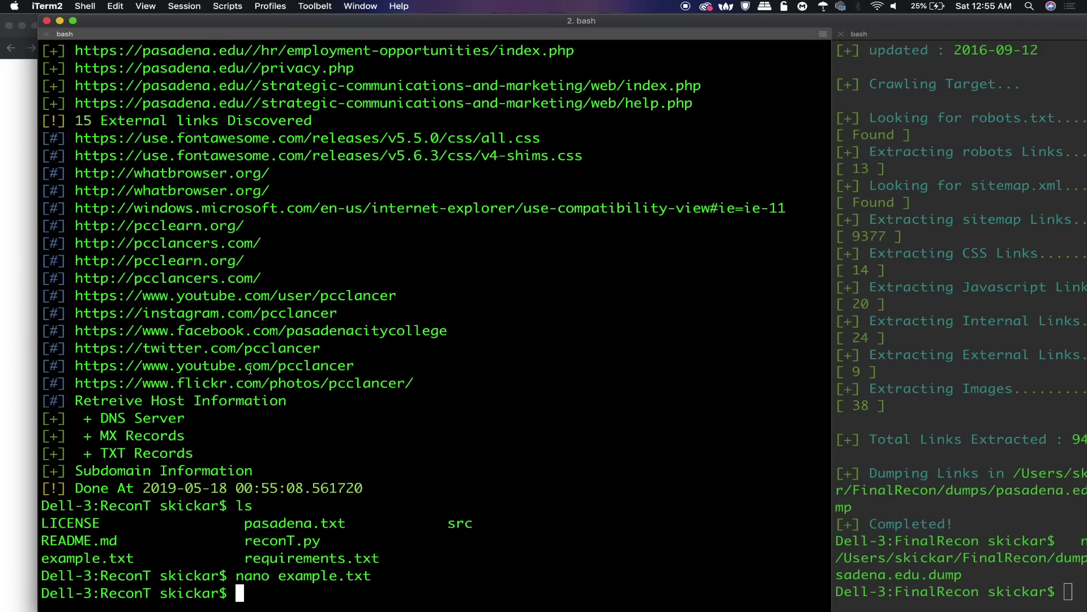